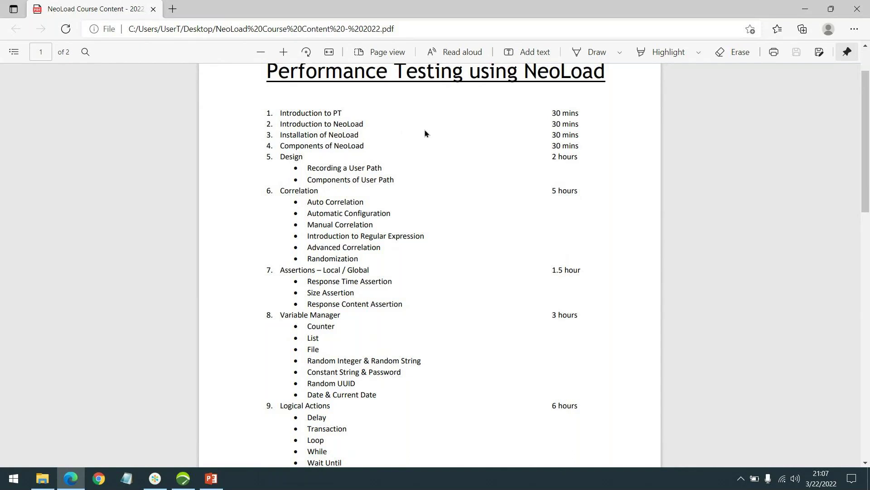
- Read through the NeoLoad course outline, from the introductory topics to Logical Actions and the start of Rendezvous
{"action": "scroll", "coordinate": [353, 185], "scroll_direction": "down", "scroll_amount": 2}
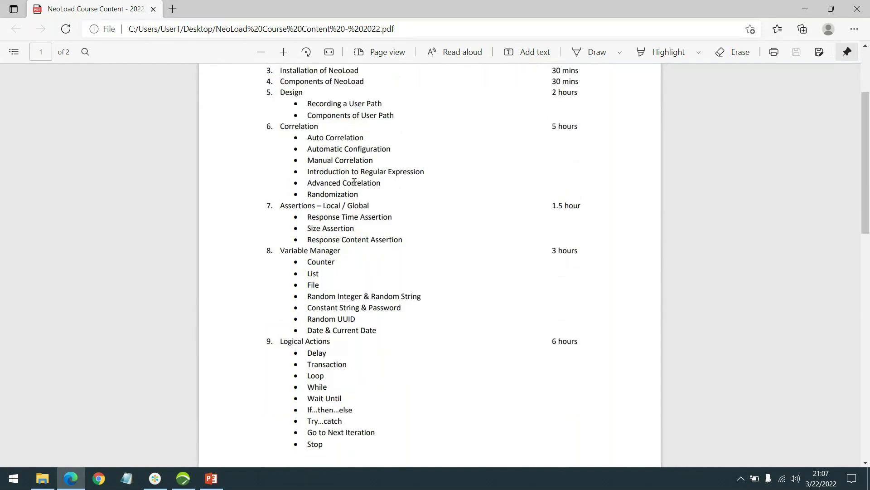
{"action": "scroll", "coordinate": [351, 181], "scroll_direction": "up", "scroll_amount": 2}
{"action": "scroll", "coordinate": [351, 180], "scroll_direction": "down", "scroll_amount": 2}
{"action": "scroll", "coordinate": [447, 176], "scroll_direction": "down", "scroll_amount": 1}
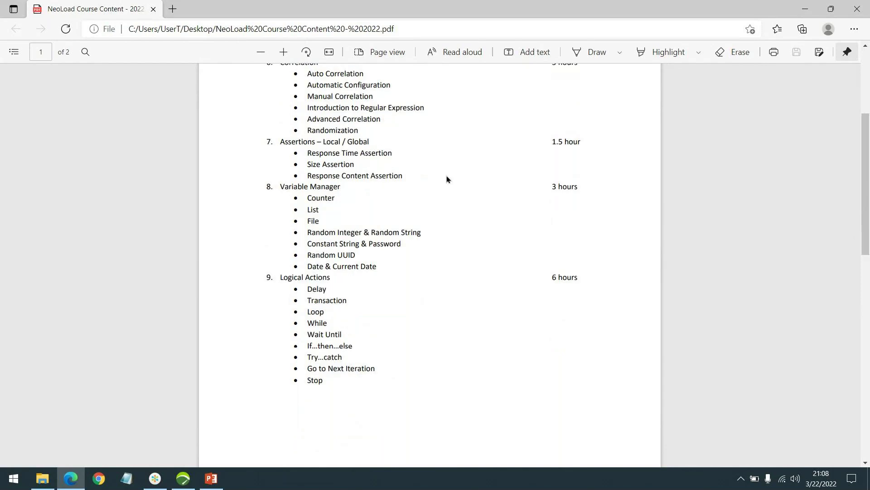
{"action": "scroll", "coordinate": [447, 176], "scroll_direction": "up", "scroll_amount": 1}
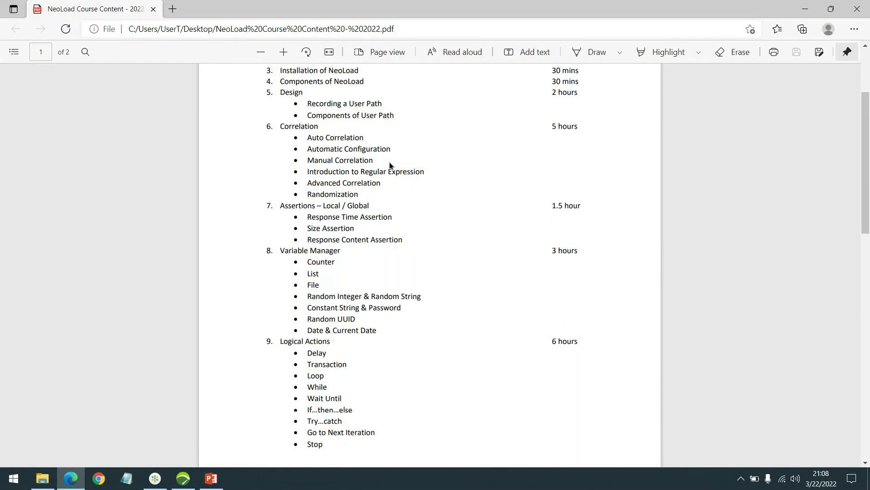
{"action": "scroll", "coordinate": [431, 186], "scroll_direction": "down", "scroll_amount": 2}
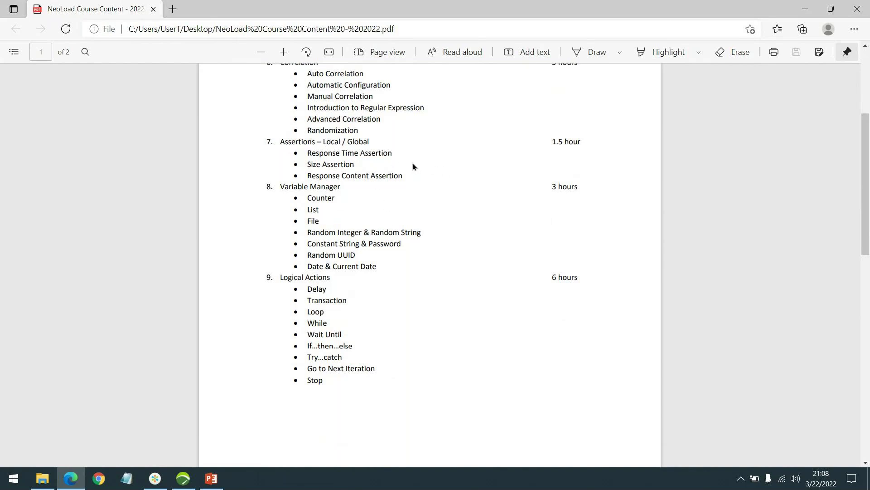
{"action": "scroll", "coordinate": [412, 162], "scroll_direction": "down", "scroll_amount": 2}
{"action": "scroll", "coordinate": [412, 159], "scroll_direction": "up", "scroll_amount": 2}
{"action": "scroll", "coordinate": [365, 209], "scroll_direction": "down", "scroll_amount": 3}
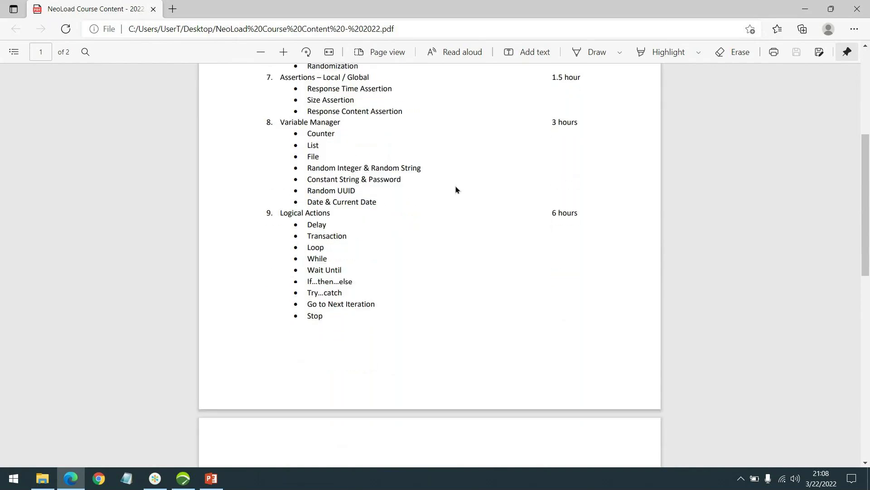
{"action": "scroll", "coordinate": [454, 194], "scroll_direction": "down", "scroll_amount": 3}
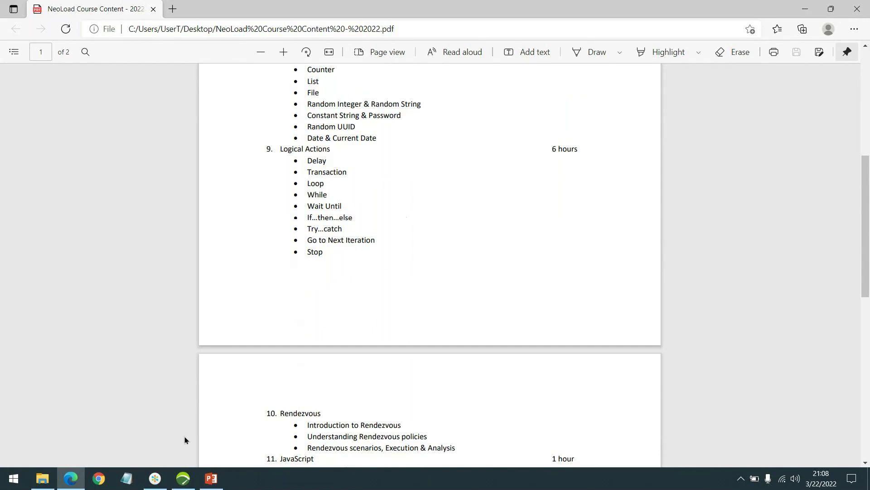
- Switch to NeoLoad and examine the JPet_AC and JPet_AutoConf user paths, the enlarged Actions list and the populations
{"action": "left_click", "coordinate": [188, 483]}
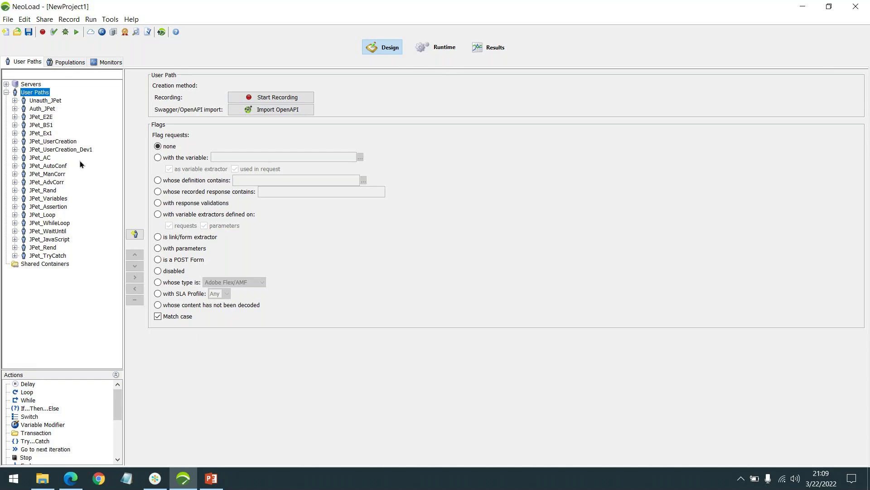
{"action": "left_click", "coordinate": [53, 159]}
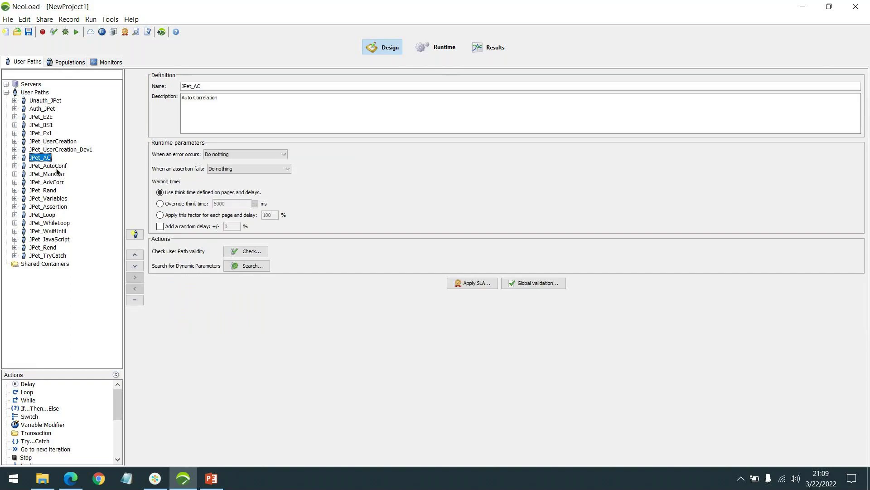
{"action": "left_click", "coordinate": [57, 167]}
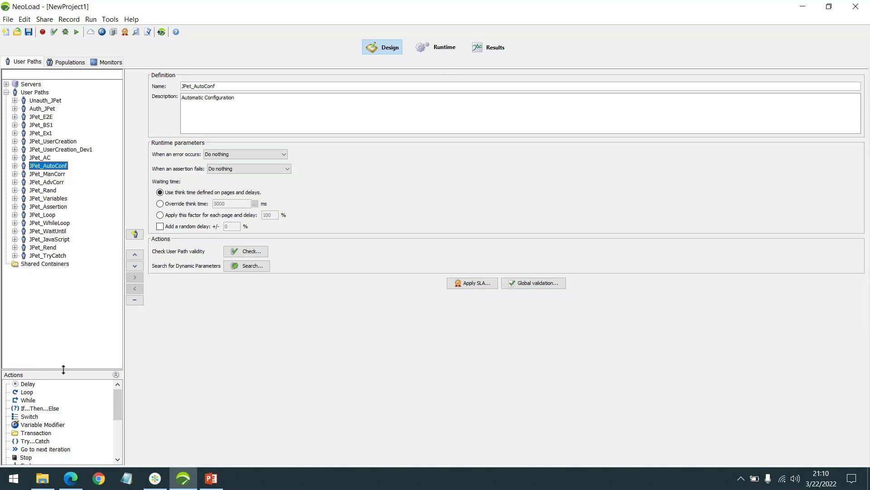
{"action": "left_click_drag", "start_coordinate": [67, 370], "coordinate": [53, 253]}
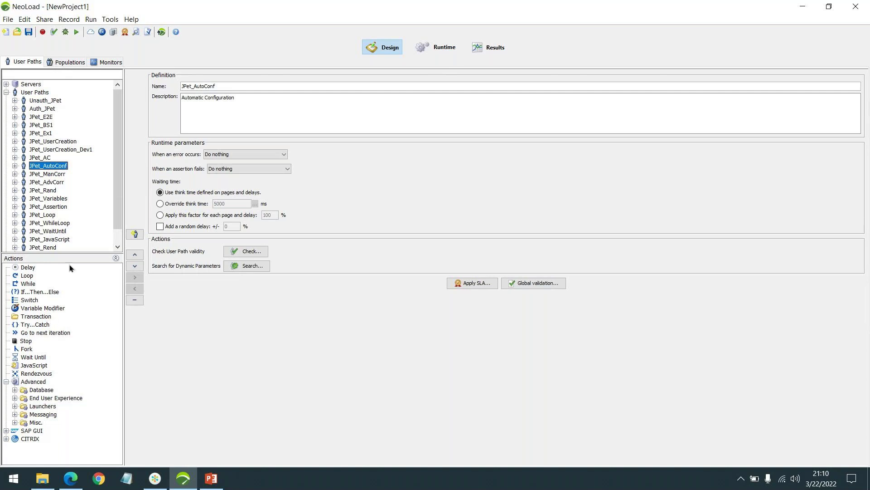
{"action": "left_click", "coordinate": [72, 63]}
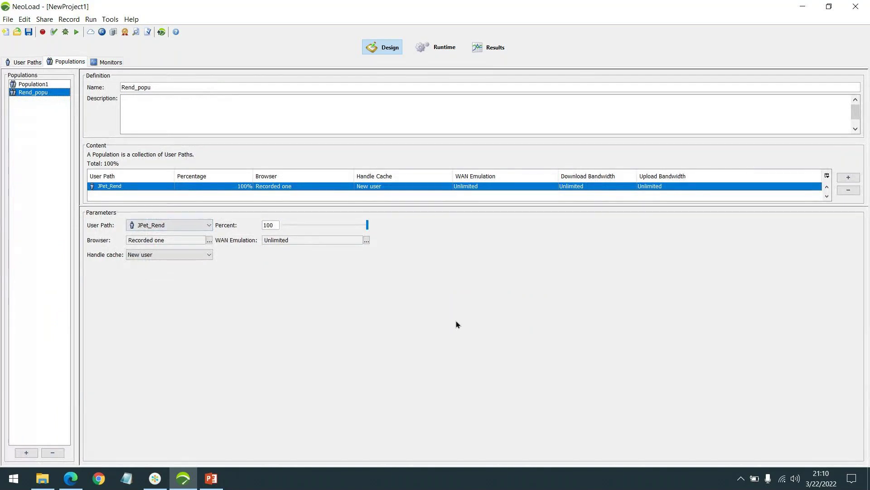
- Switch to the course content PDF in Edge and read topics 10 to 18 on page 2
{"action": "left_click", "coordinate": [70, 478]}
{"action": "scroll", "coordinate": [336, 285], "scroll_direction": "down", "scroll_amount": 3}
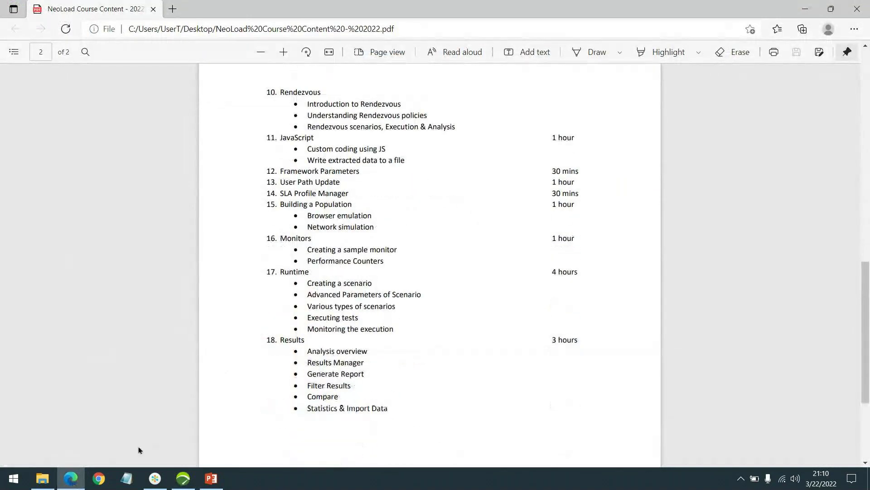
{"action": "left_click", "coordinate": [70, 481]}
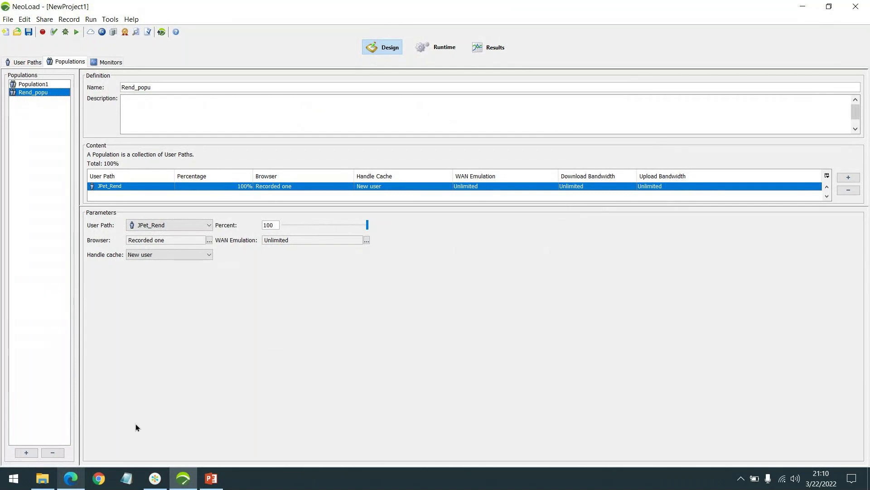
{"action": "left_click", "coordinate": [71, 479]}
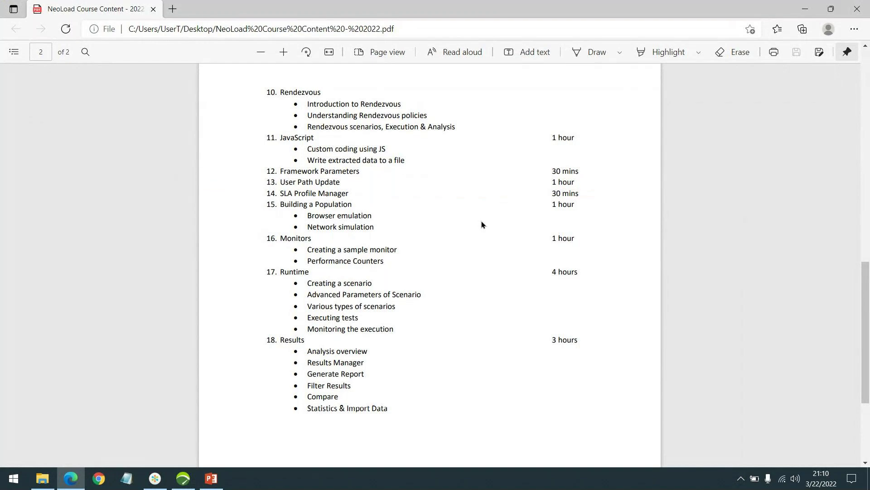
{"action": "scroll", "coordinate": [323, 155], "scroll_direction": "up", "scroll_amount": 1}
{"action": "scroll", "coordinate": [324, 158], "scroll_direction": "down", "scroll_amount": 1}
{"action": "scroll", "coordinate": [404, 197], "scroll_direction": "down", "scroll_amount": 1}
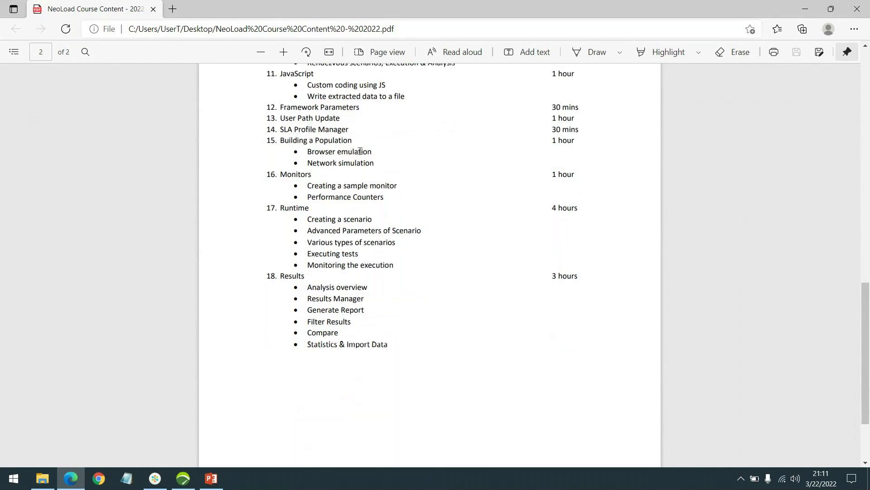
{"action": "scroll", "coordinate": [349, 170], "scroll_direction": "down", "scroll_amount": 1}
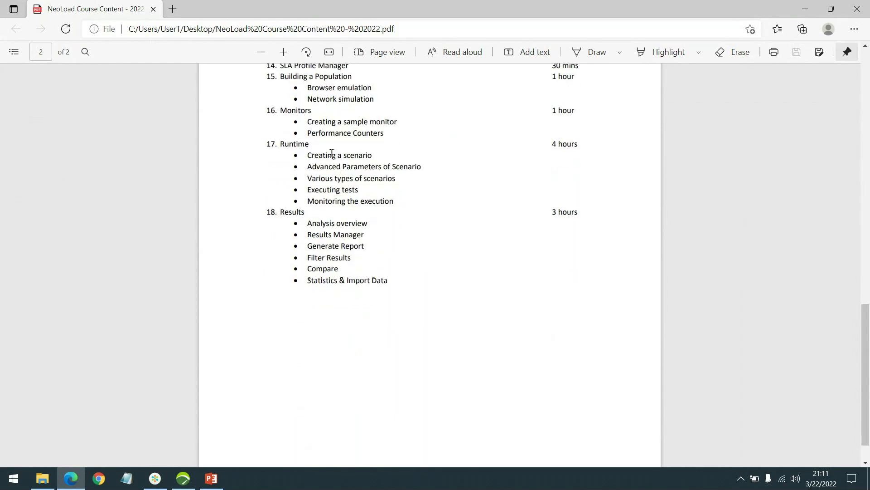
{"action": "scroll", "coordinate": [331, 172], "scroll_direction": "up", "scroll_amount": 1}
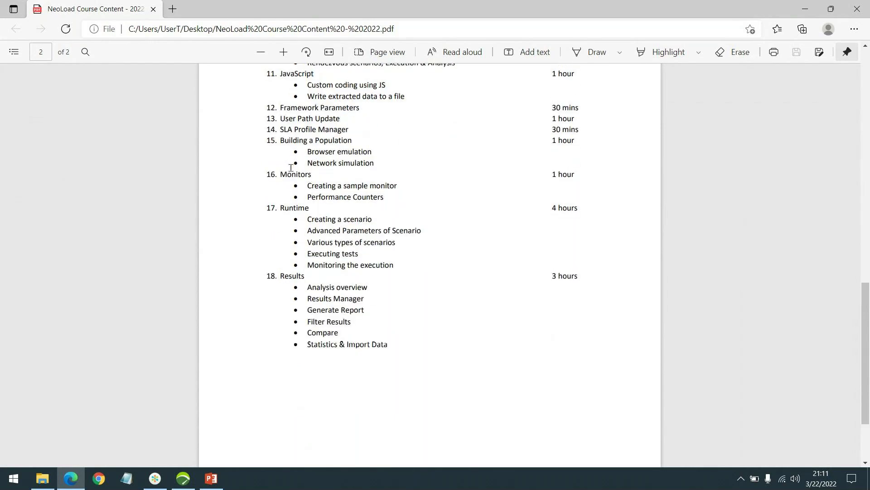
- Switch to NeoLoad and view the design monitors and the runtime scenarios
{"action": "left_click", "coordinate": [184, 480]}
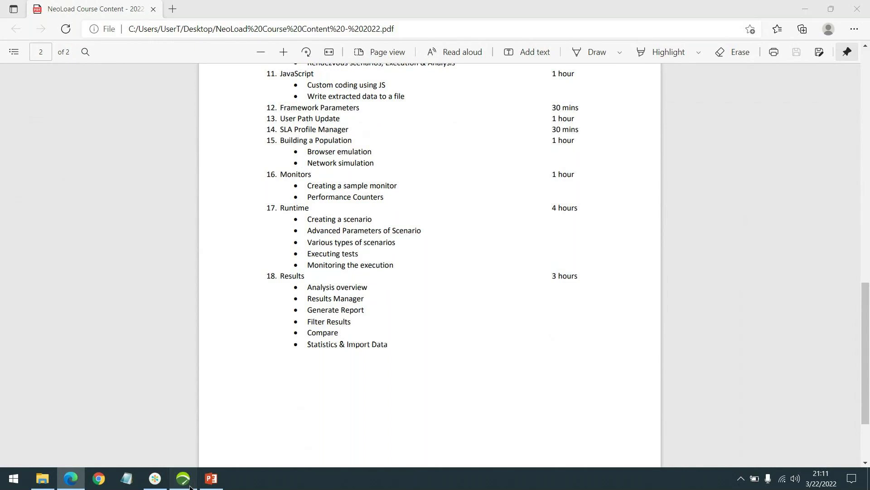
{"action": "left_click", "coordinate": [109, 62]}
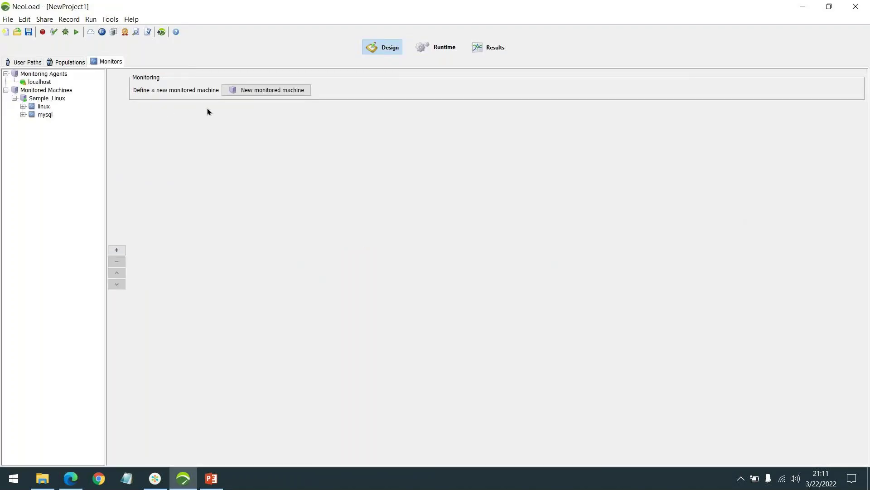
{"action": "left_click", "coordinate": [432, 48]}
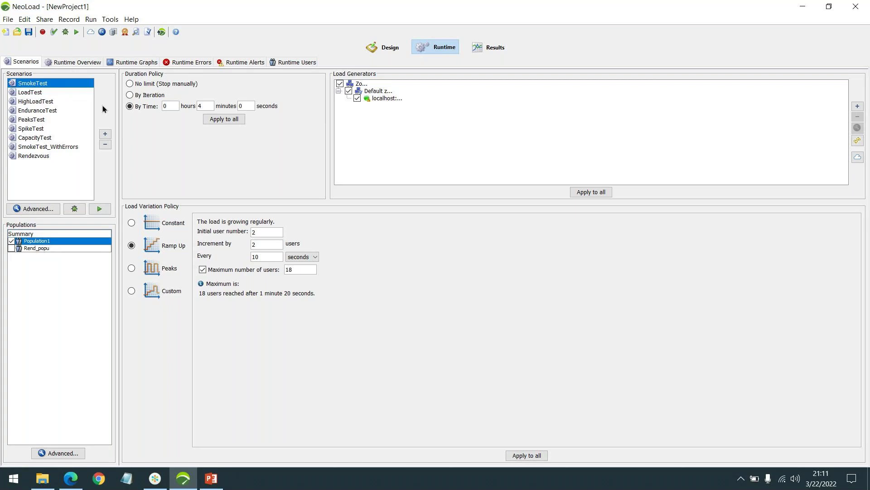
- View the test results summary and the list of available results, and examine the Results manager before closing it
{"action": "left_click", "coordinate": [493, 46]}
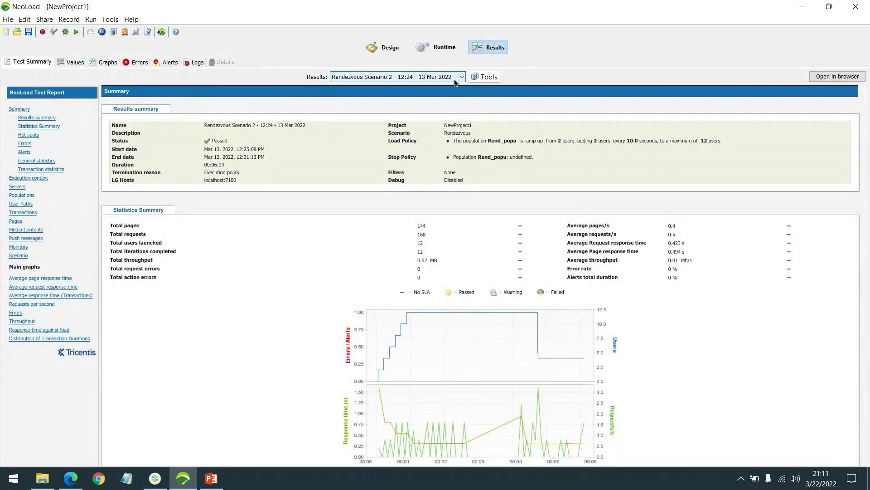
{"action": "left_click", "coordinate": [449, 77]}
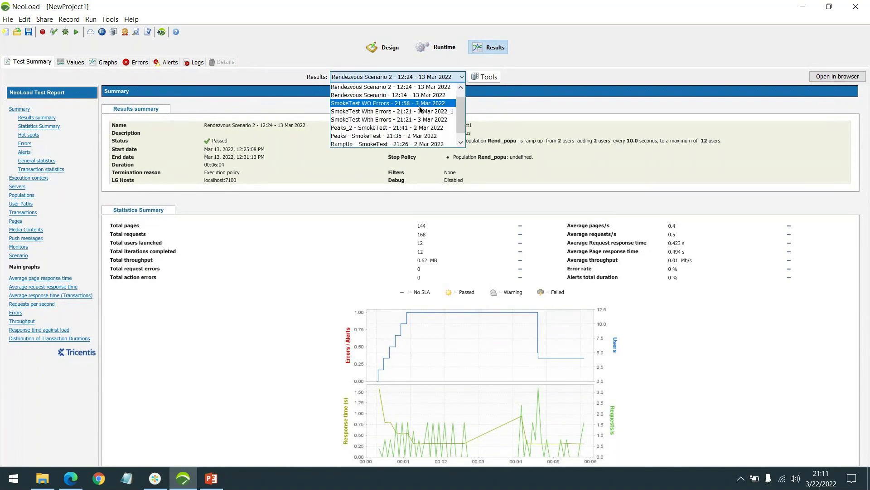
{"action": "left_click", "coordinate": [488, 76]}
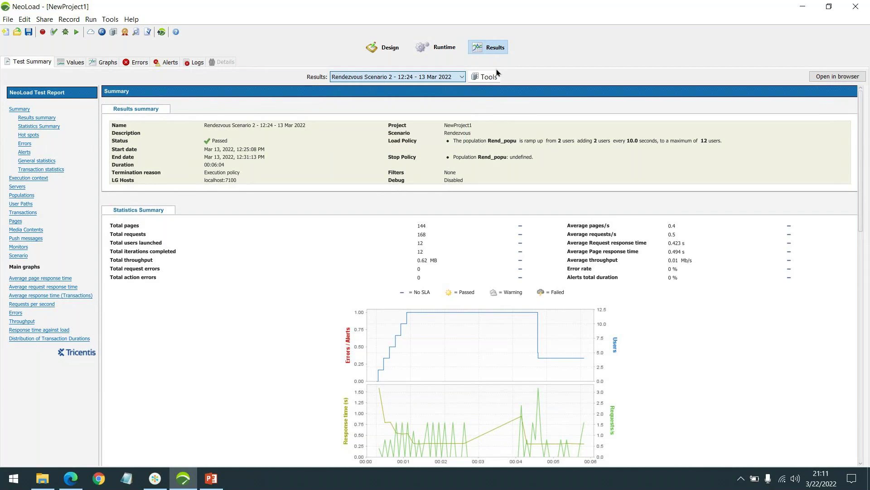
{"action": "left_click", "coordinate": [488, 76]}
{"action": "left_click", "coordinate": [508, 90]}
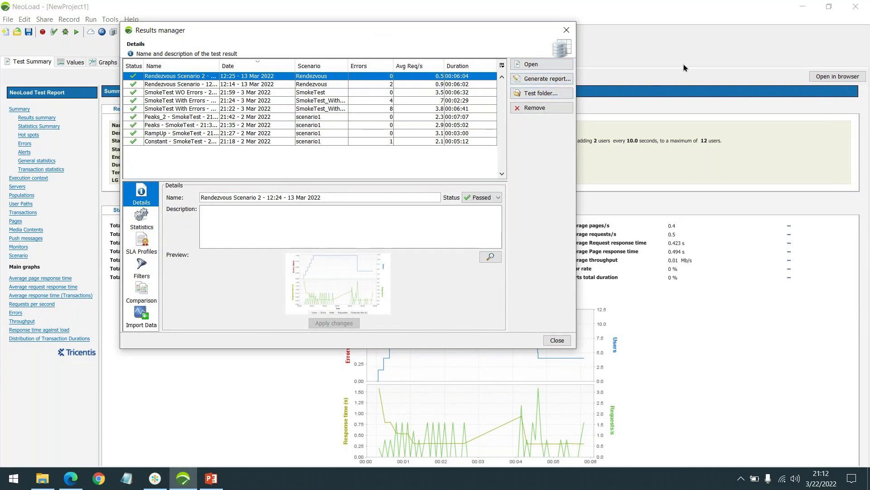
{"action": "left_click", "coordinate": [558, 340]}
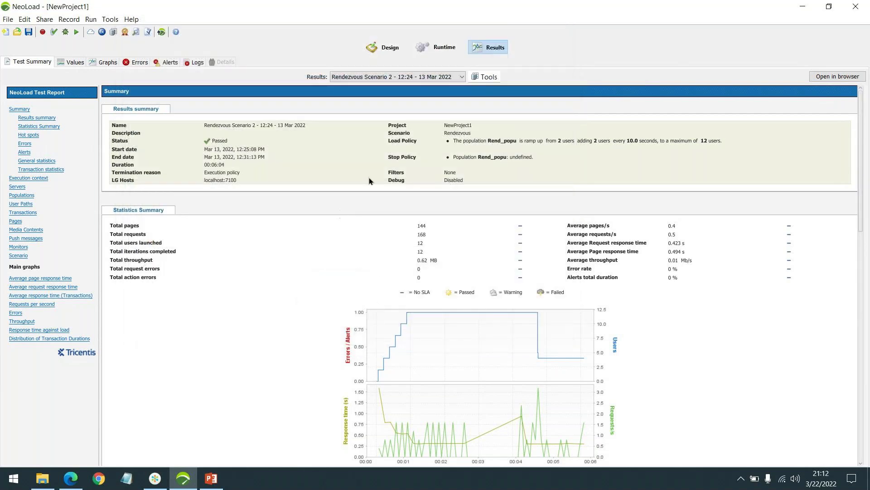
- Return to the user paths in the design view and collapse the Actions list beneath the tree
{"action": "left_click", "coordinate": [387, 48]}
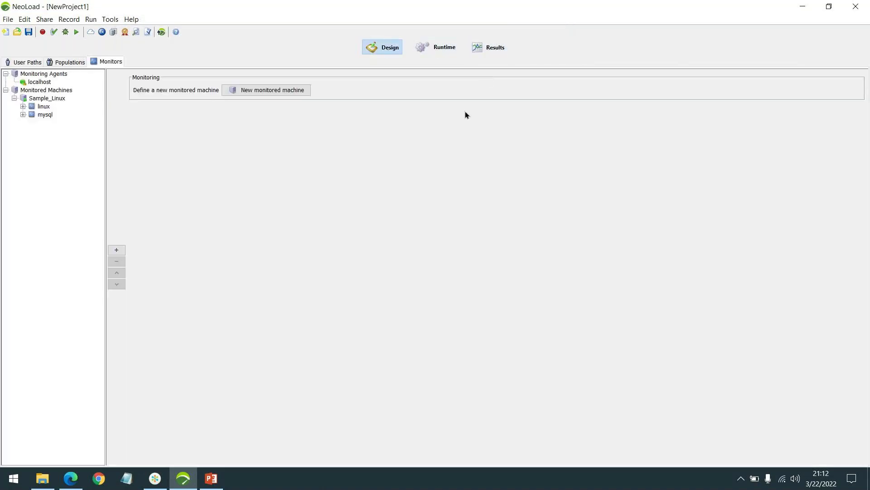
{"action": "left_click", "coordinate": [33, 64]}
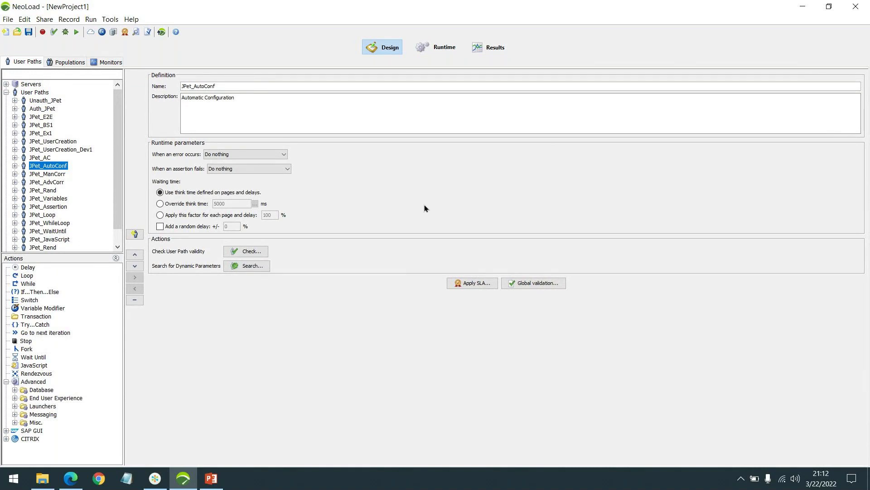
{"action": "left_click_drag", "start_coordinate": [105, 255], "coordinate": [106, 206]}
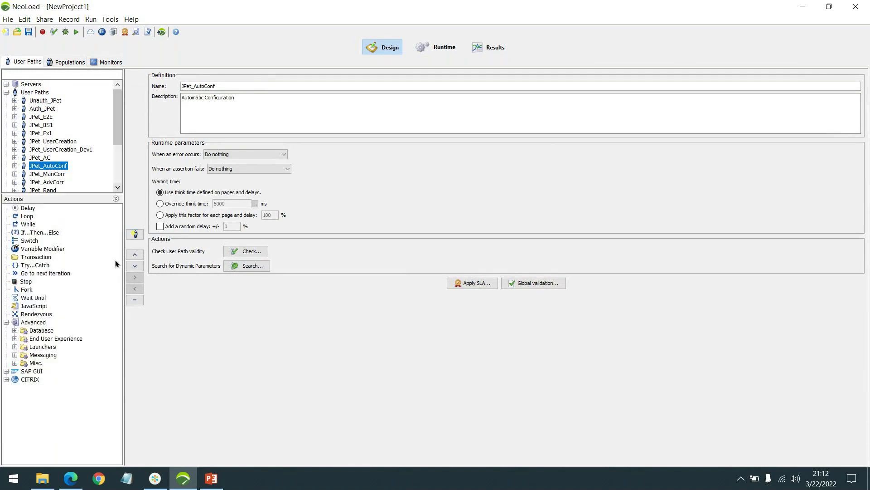
{"action": "left_click", "coordinate": [116, 198]}
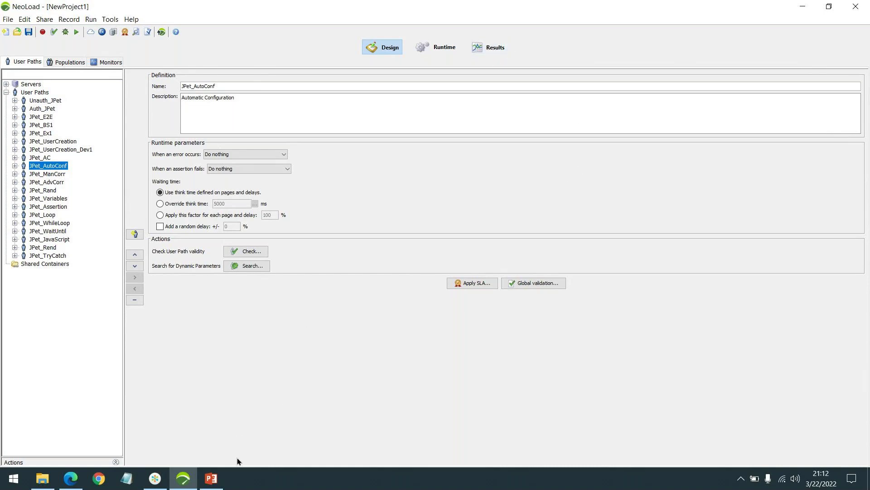
- Switch briefly to the PowerPoint slides, and return to page 2 of the course content PDF in Edge to review it
{"action": "left_click", "coordinate": [213, 479]}
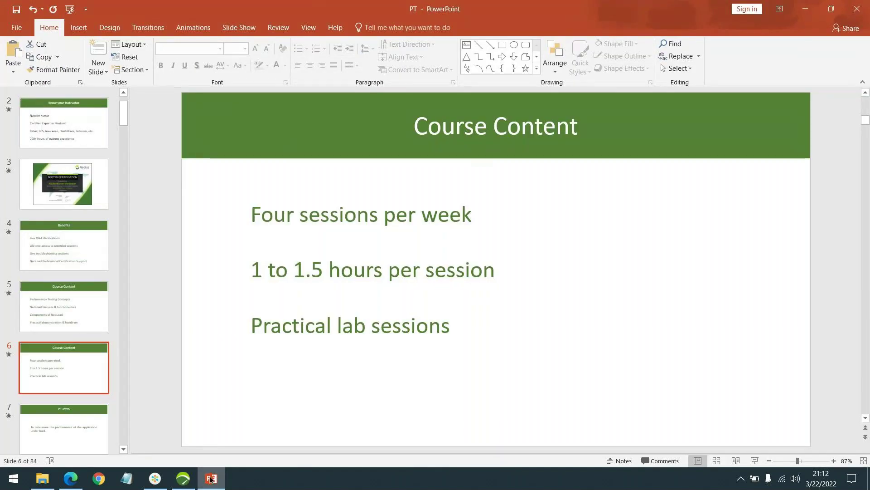
{"action": "left_click", "coordinate": [211, 481]}
{"action": "left_click", "coordinate": [69, 481]}
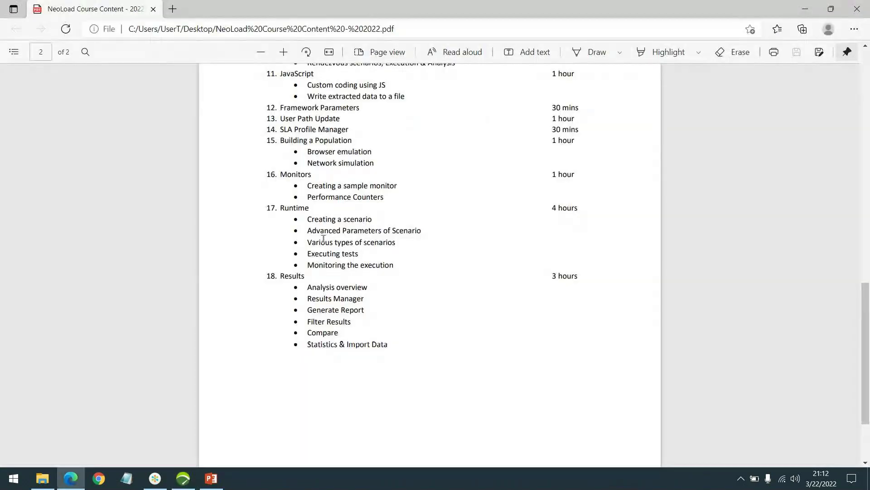
{"action": "scroll", "coordinate": [519, 233], "scroll_direction": "up", "scroll_amount": 3}
{"action": "scroll", "coordinate": [519, 235], "scroll_direction": "down", "scroll_amount": 2}
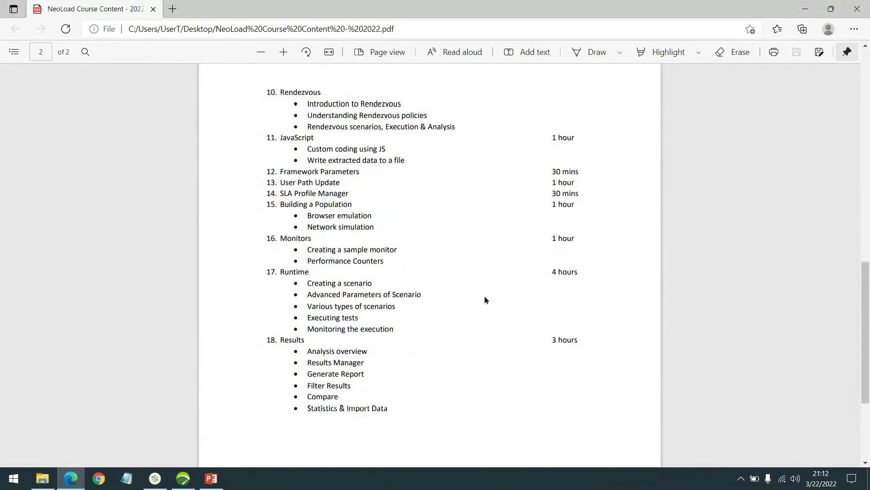
{"action": "left_click", "coordinate": [751, 443]}
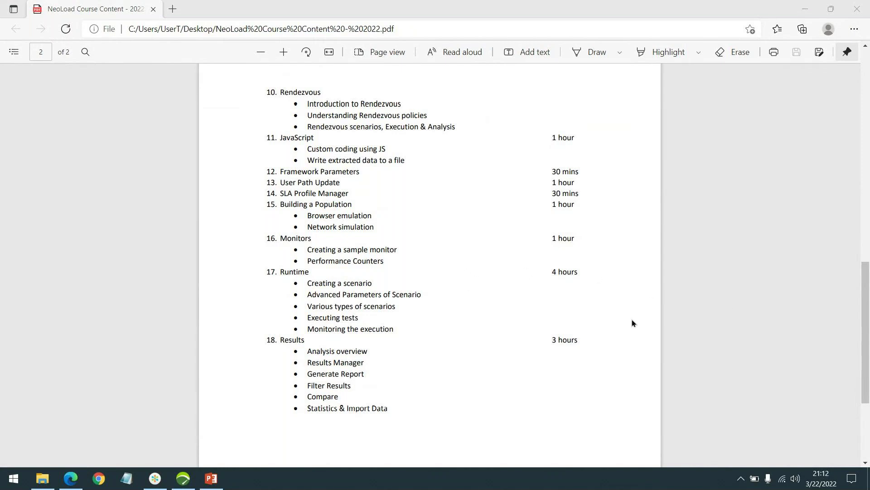
- Switch to NeoLoad for a look at the user paths design, and go back to the course content PDF in Edge
{"action": "left_click", "coordinate": [182, 484]}
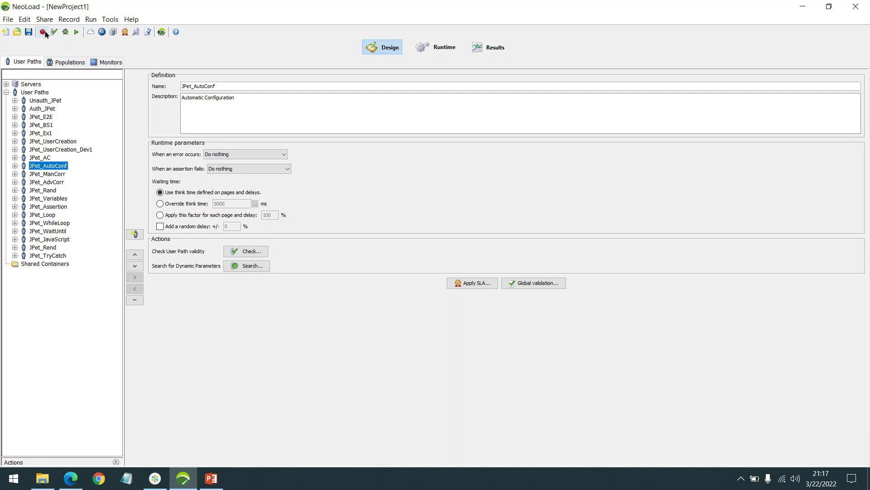
{"action": "left_click", "coordinate": [70, 479]}
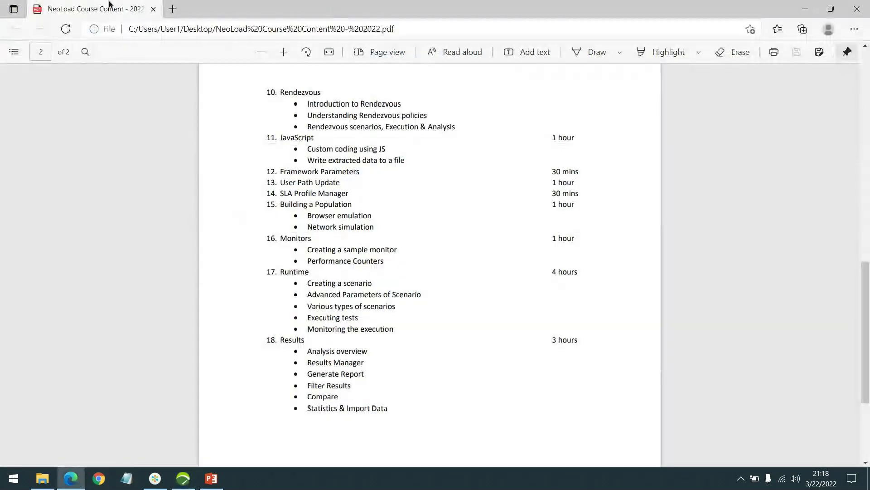
- Switch to NeoLoad and view the settings for a new recording, closing them without recording anything
{"action": "key", "text": "alt+Tab"}
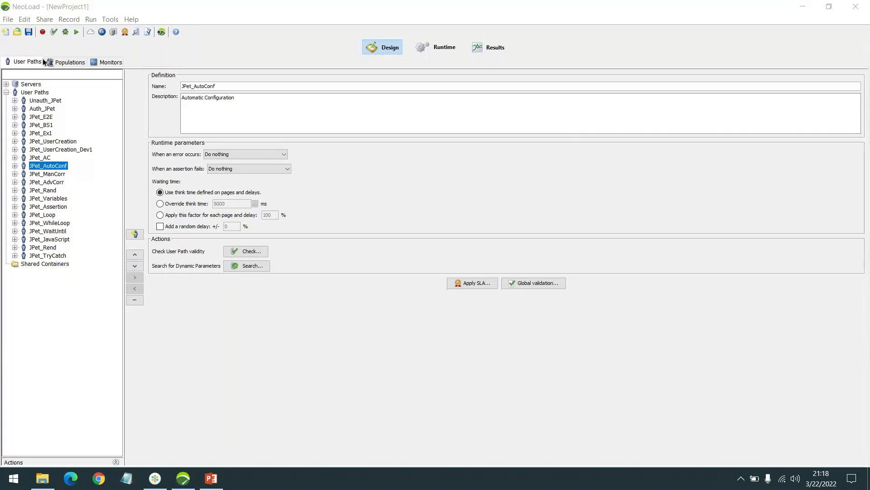
{"action": "left_click", "coordinate": [43, 35]}
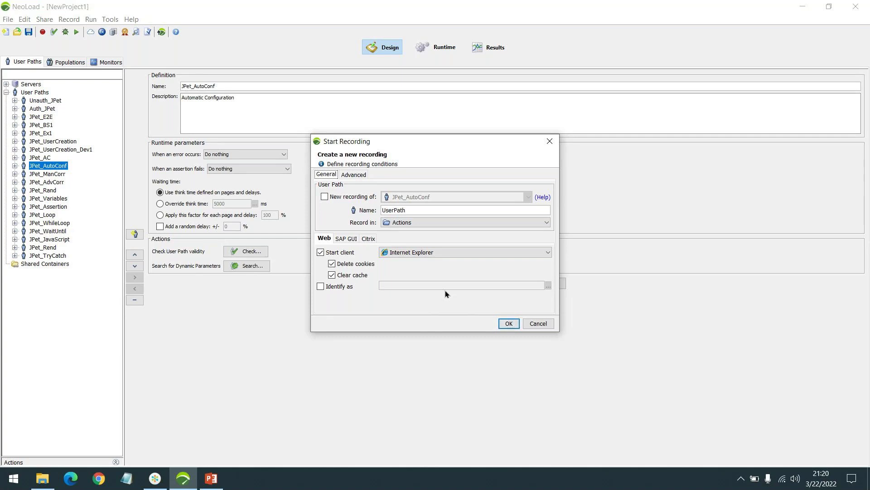
{"action": "left_click", "coordinate": [396, 209]}
{"action": "left_click", "coordinate": [539, 329]}
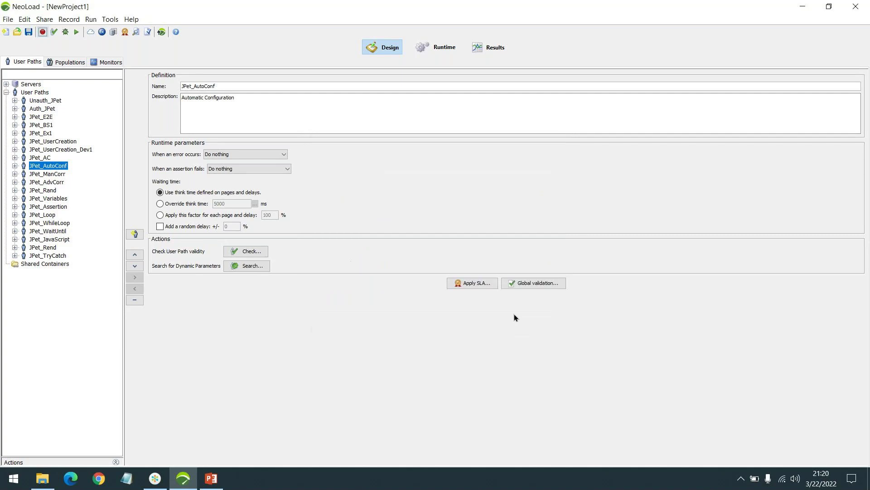
- Close the open project and create a new project named Mar_2022
{"action": "left_click", "coordinate": [7, 19]}
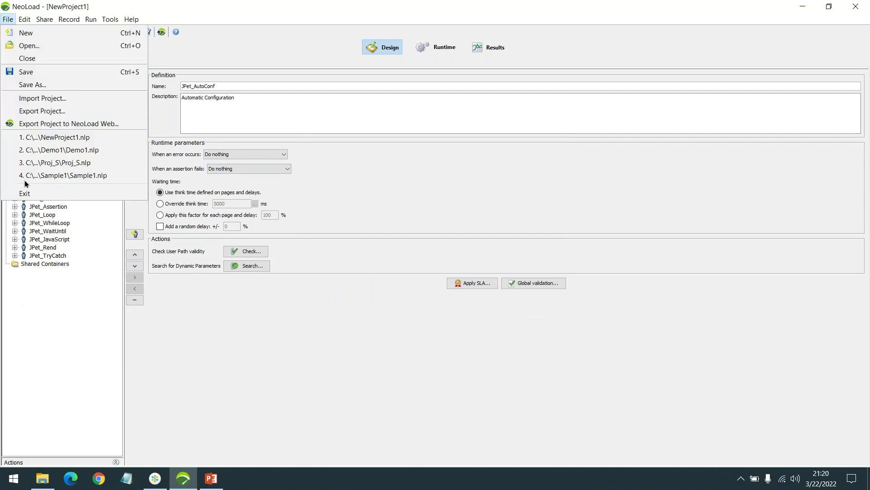
{"action": "left_click", "coordinate": [27, 58]}
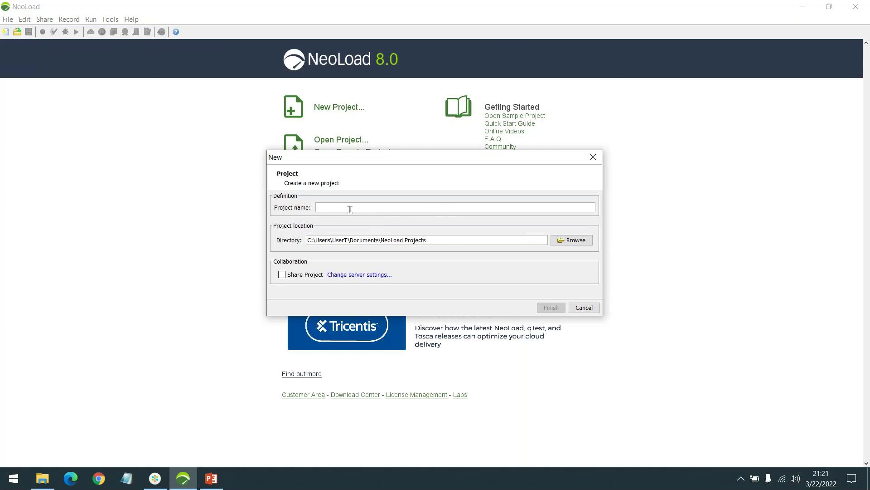
{"action": "type", "text": "Mar_2022"}
{"action": "key", "text": "Return"}
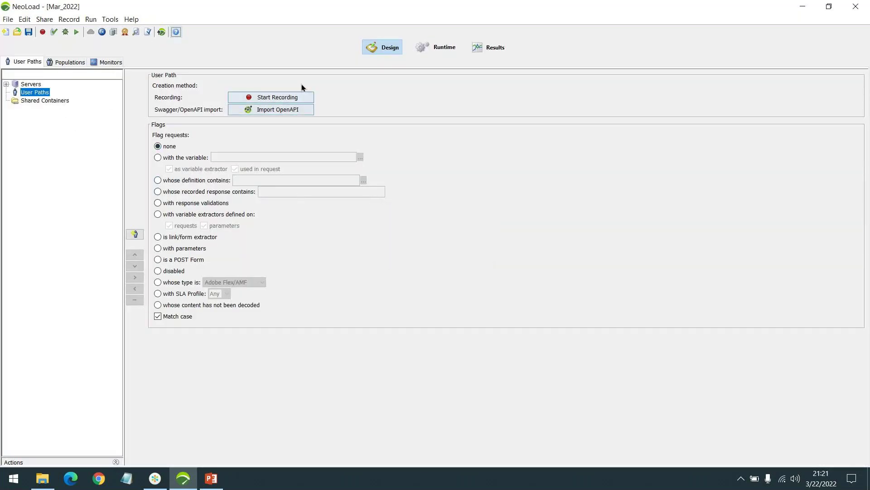
- Open the settings for a new recording and review the SAP GUI and Citrix options, returning to the Web options
{"action": "left_click", "coordinate": [290, 97]}
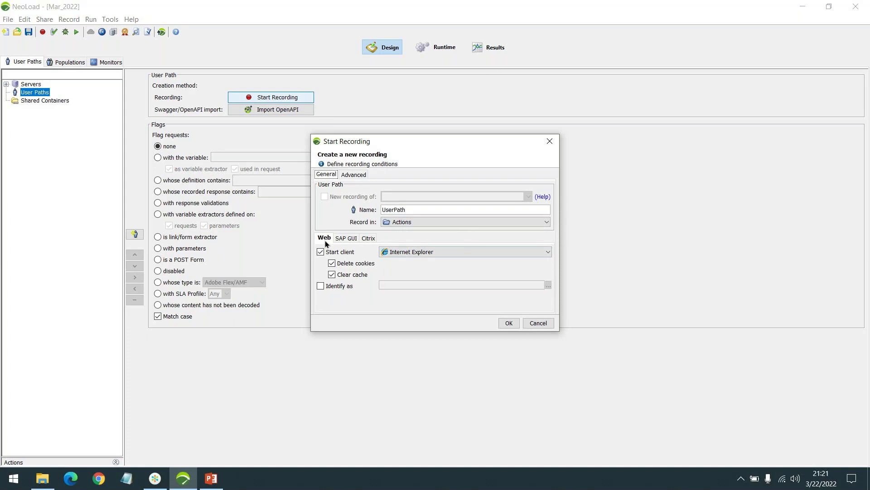
{"action": "left_click", "coordinate": [343, 238]}
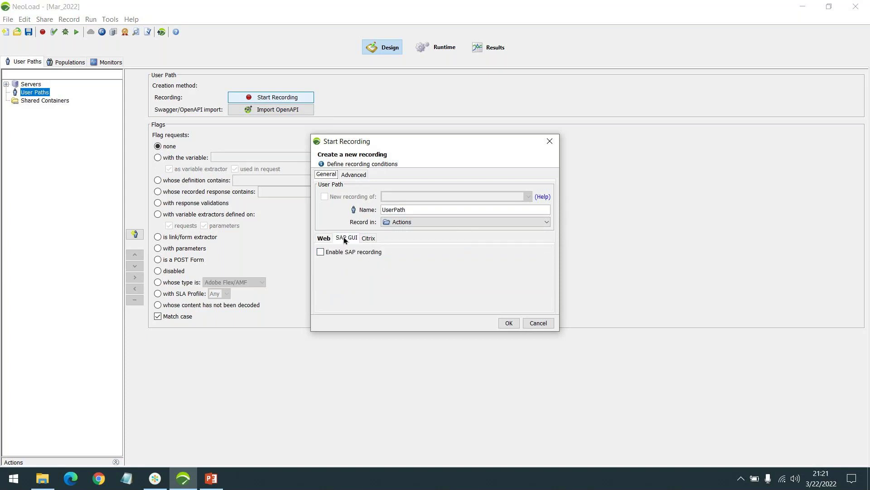
{"action": "left_click", "coordinate": [366, 238]}
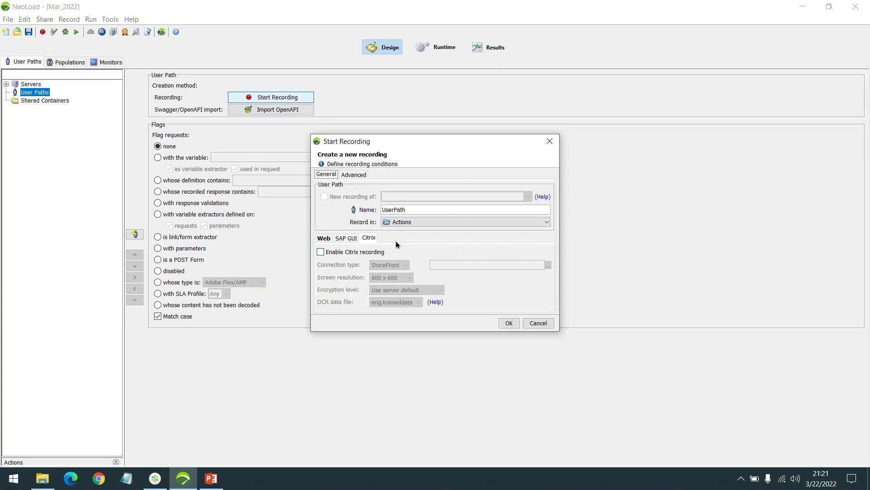
{"action": "left_click", "coordinate": [821, 478]}
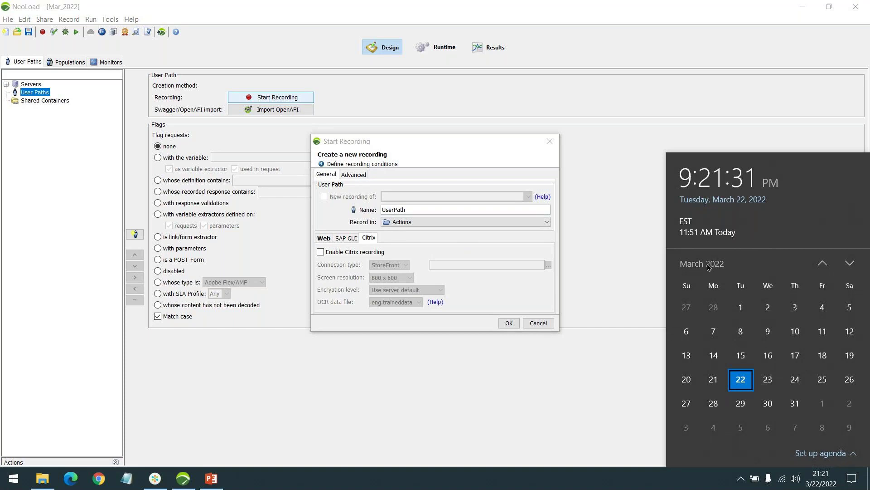
{"action": "left_click", "coordinate": [707, 264]}
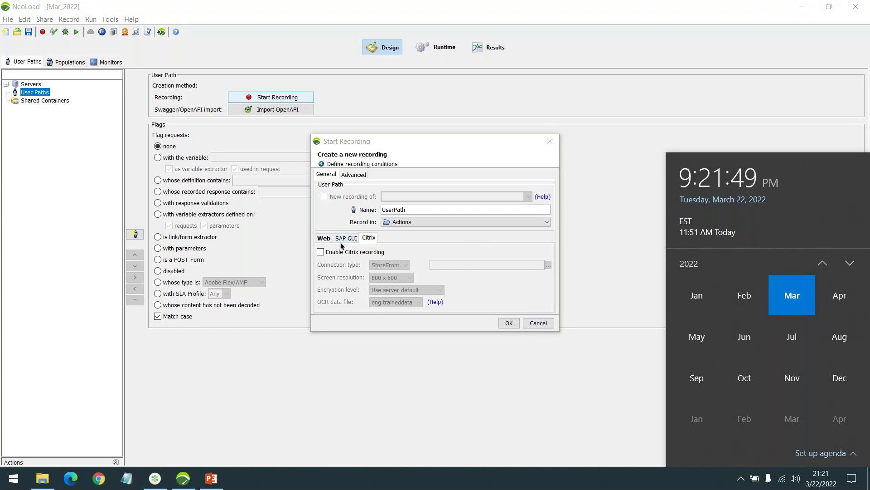
{"action": "left_click", "coordinate": [324, 237]}
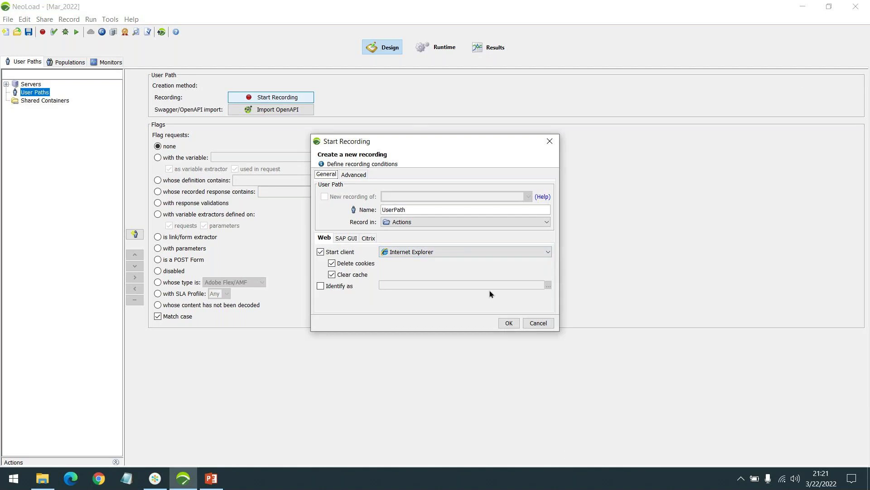
- Name the user path JPet_Demo and start its web recording with Internet Explorer as the client
{"action": "double_click", "coordinate": [403, 209]}
{"action": "type", "text": "JPet_Demo"}
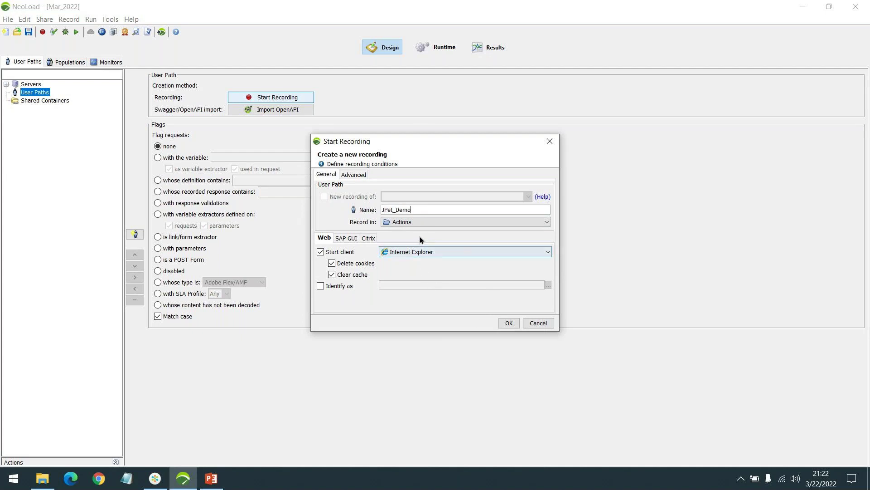
{"action": "left_click", "coordinate": [508, 322]}
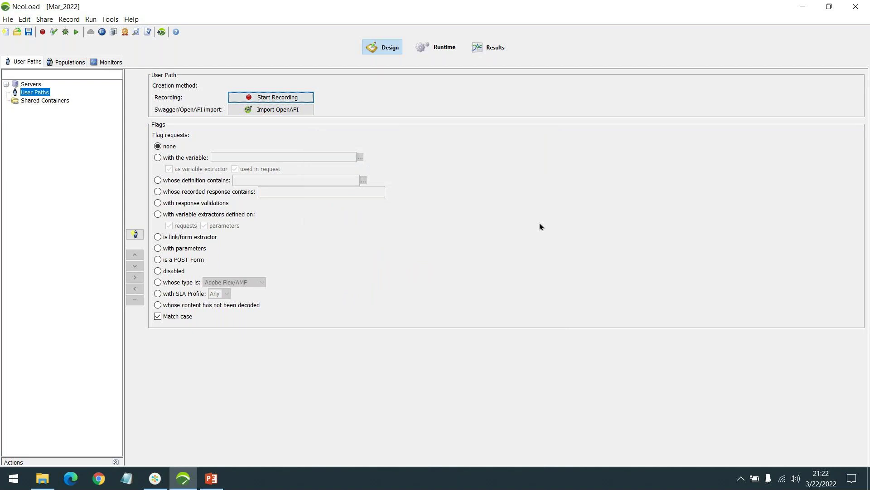
{"action": "left_click_drag", "start_coordinate": [388, 4], "coordinate": [608, 166]}
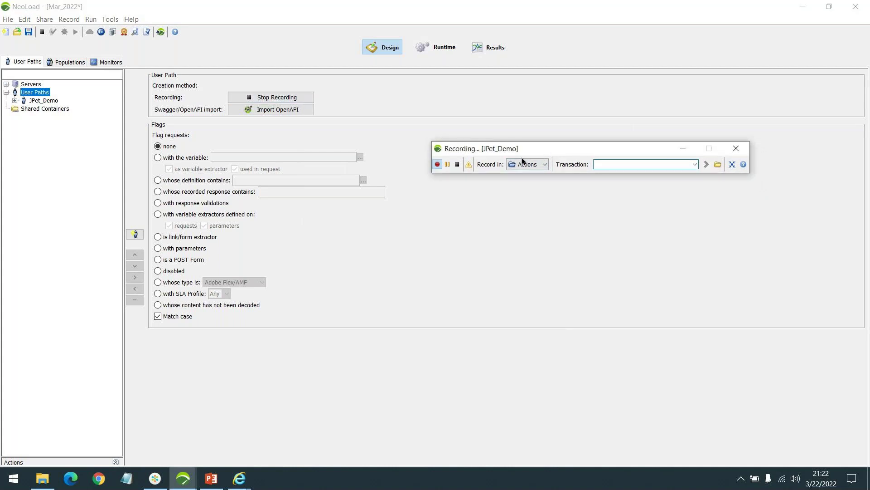
- Switch to Internet Explorer and close the insecure Microsoft link page, leaving the NeoLoad Recording page open
{"action": "left_click", "coordinate": [240, 478]}
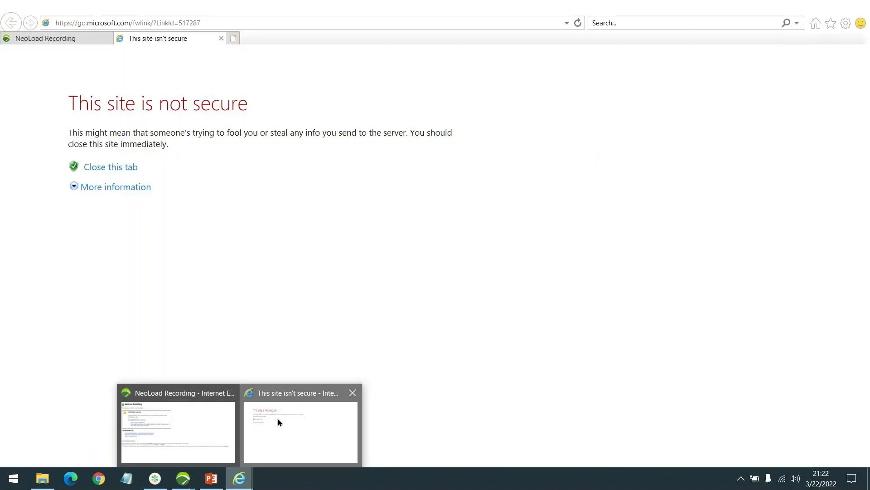
{"action": "left_click", "coordinate": [279, 422]}
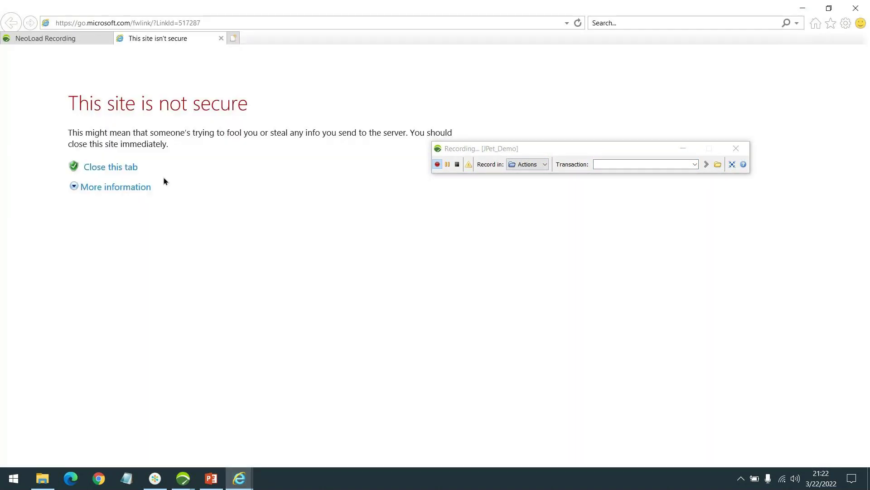
{"action": "middle_click", "coordinate": [176, 42]}
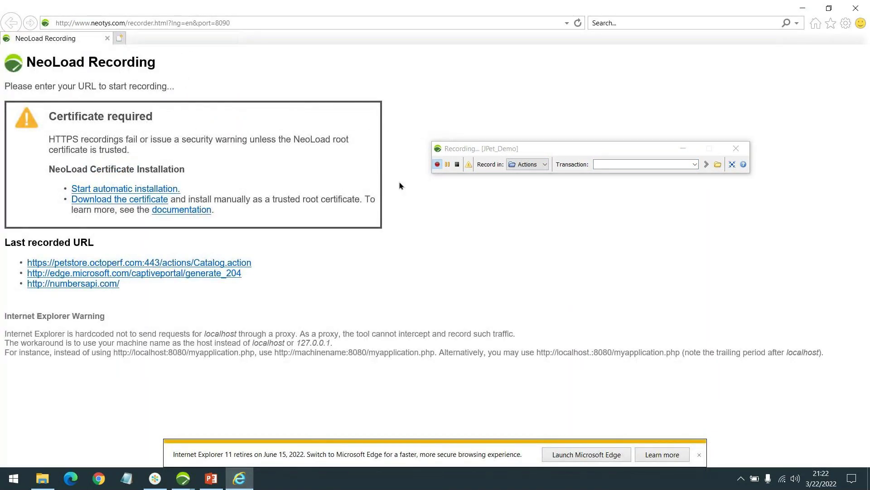
- Name the transaction Launch and open the last recorded petstore.octoperf.com catalog URL, continuing past the certificate warning
{"action": "left_click", "coordinate": [603, 164]}
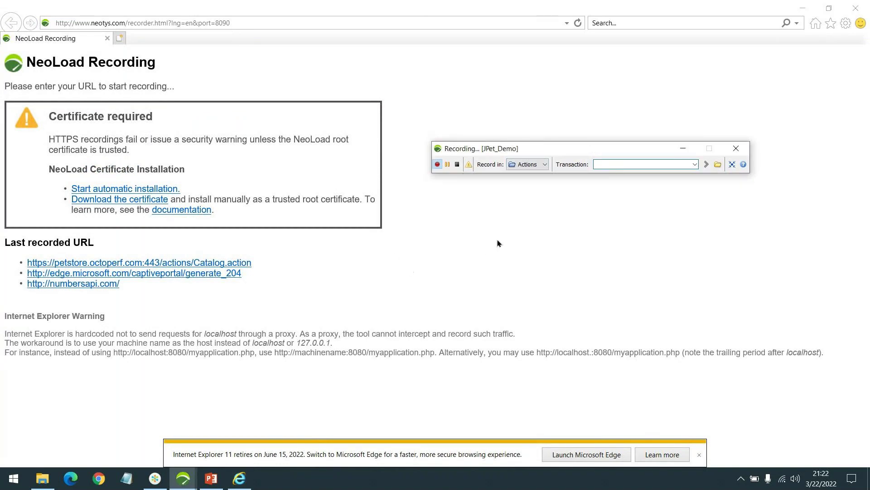
{"action": "left_click_drag", "start_coordinate": [578, 153], "coordinate": [500, 132]}
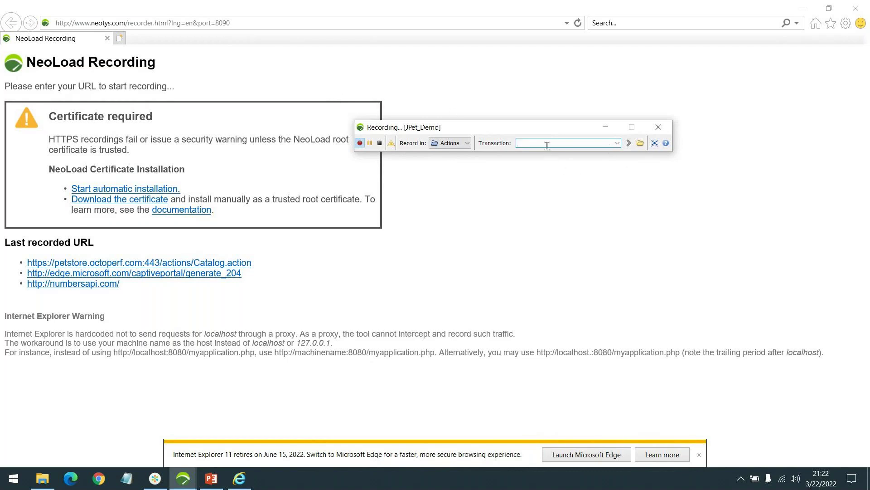
{"action": "left_click_drag", "start_coordinate": [524, 128], "coordinate": [537, 128]}
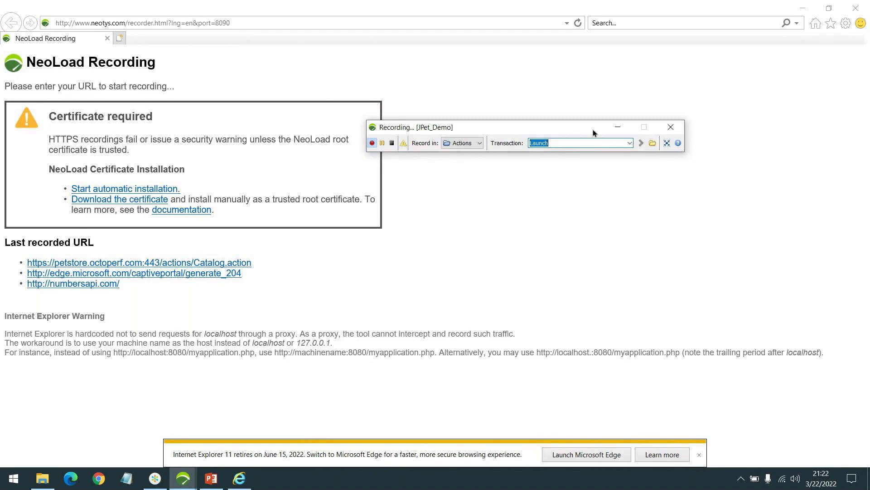
{"action": "left_click", "coordinate": [249, 263]}
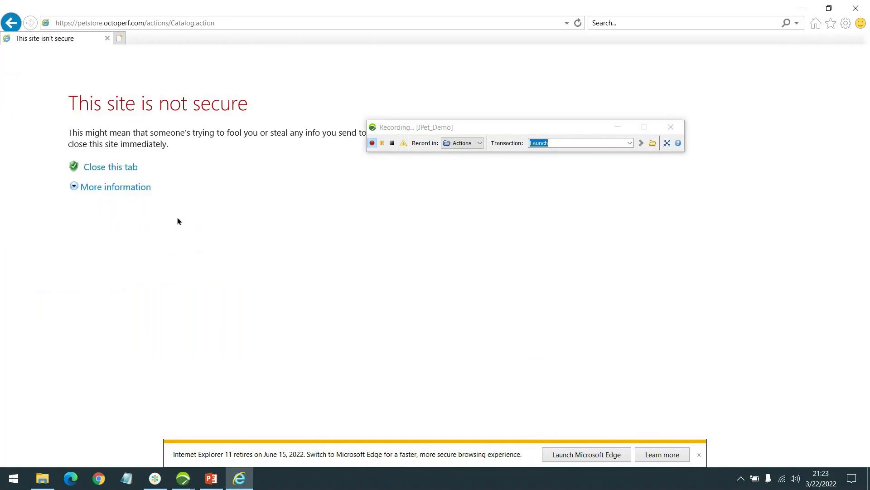
{"action": "left_click", "coordinate": [119, 187]}
{"action": "left_click", "coordinate": [152, 257]}
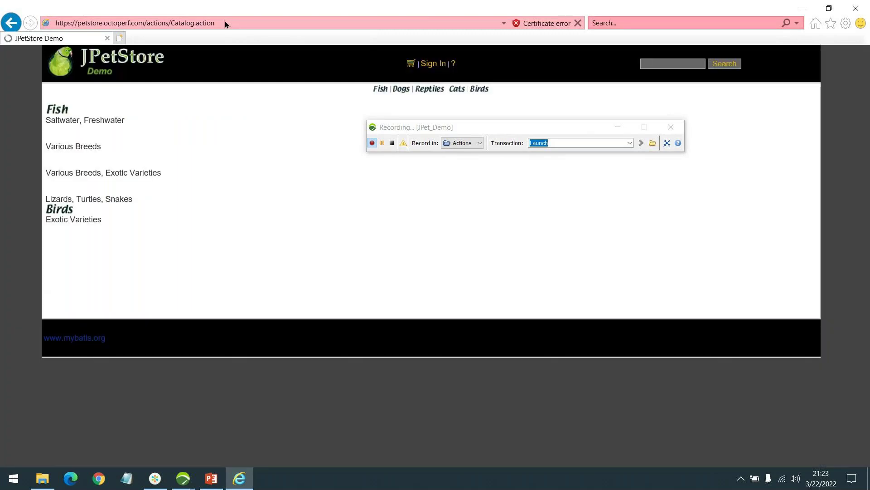
{"action": "left_click", "coordinate": [225, 21]}
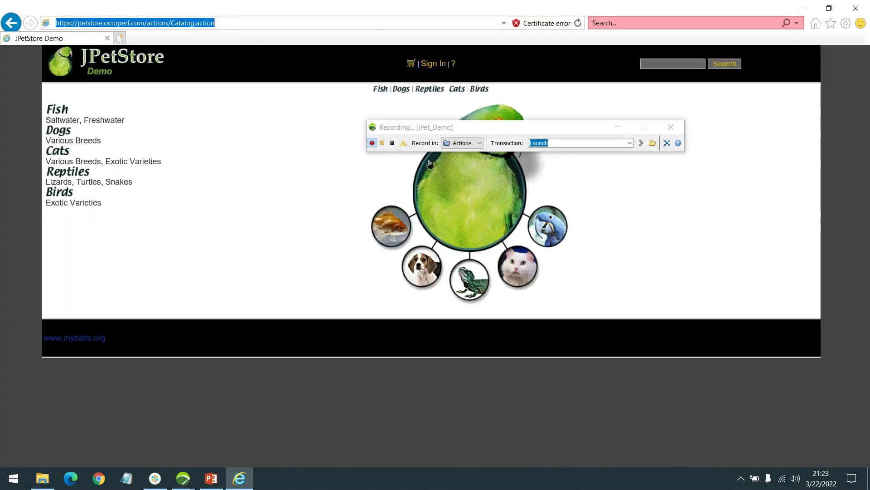
- Start a transaction named Click Fish and open the Fish category on the JPetStore home page
{"action": "left_click", "coordinate": [567, 129]}
{"action": "mouse_move", "coordinate": [567, 129]}
{"action": "left_mouse_down"}
{"action": "mouse_move", "coordinate": [577, 134]}
{"action": "mouse_move", "coordinate": [558, 132]}
{"action": "left_mouse_up"}
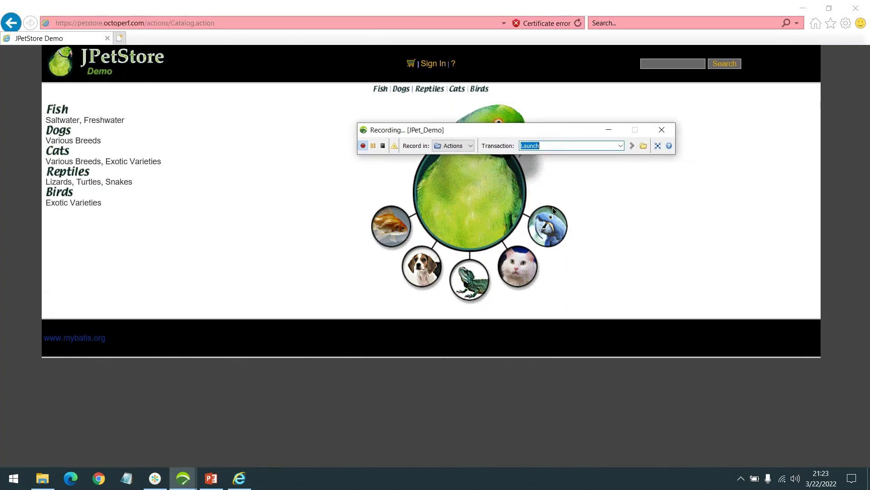
{"action": "double_click", "coordinate": [546, 146]}
{"action": "type", "text": "Click Fish"}
{"action": "key", "text": "Return"}
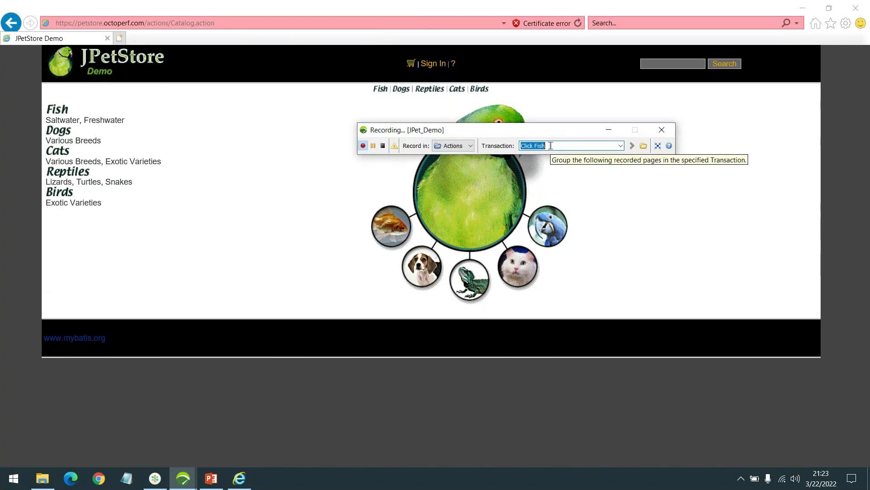
{"action": "left_click", "coordinate": [53, 116]}
{"action": "left_click", "coordinate": [58, 109]}
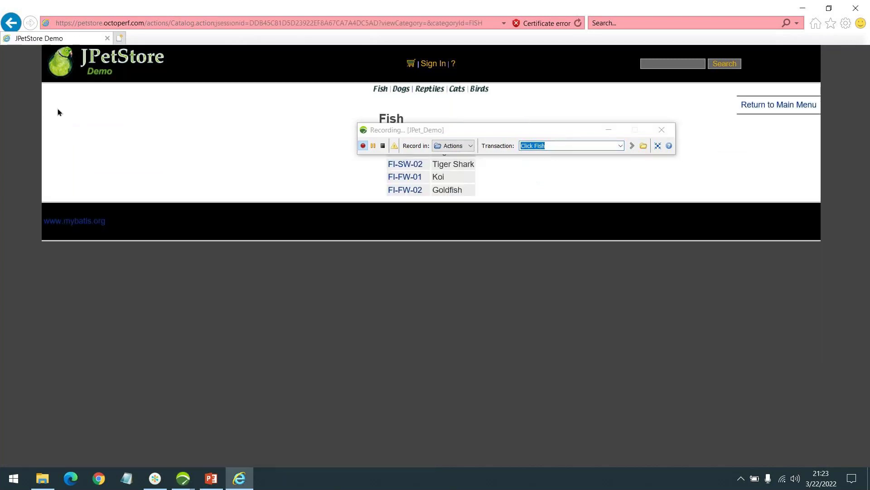
- Start a transaction named Click AngelFish and open product FI-SW-01 from the Fish list
{"action": "left_click_drag", "start_coordinate": [480, 131], "coordinate": [360, 279]}
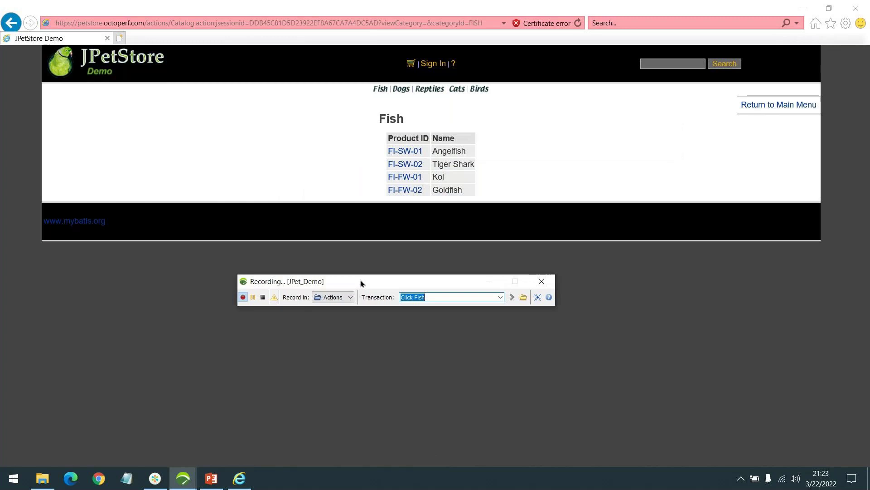
{"action": "left_click", "coordinate": [433, 300]}
{"action": "key", "text": "ctrl+a"}
{"action": "key", "text": "BackSpace"}
{"action": "type", "text": "Click AngelFish"}
{"action": "key", "text": "Return"}
{"action": "left_click", "coordinate": [415, 152]}
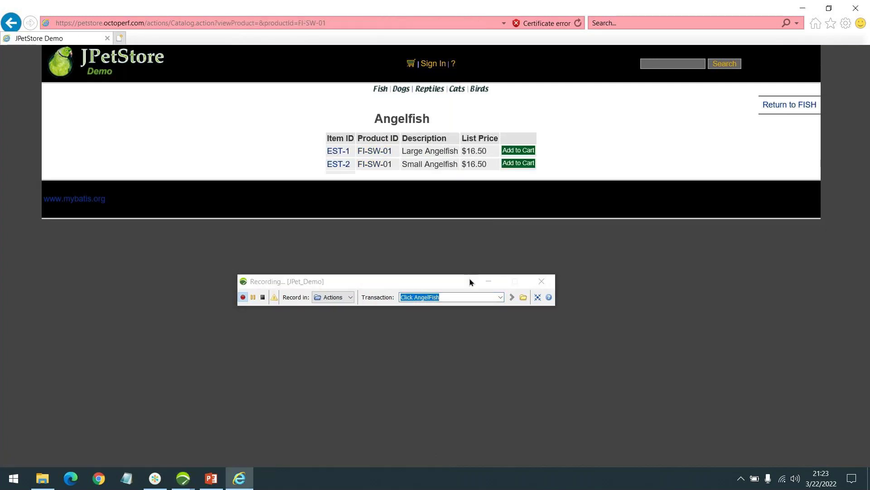
- Start a transaction named Click Item and open item EST-1, the large angelfish
{"action": "left_click_drag", "start_coordinate": [467, 282], "coordinate": [549, 253]}
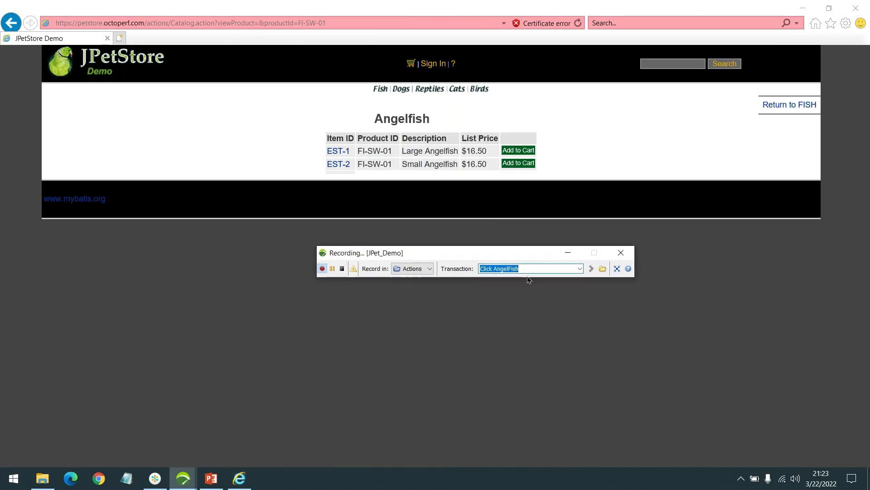
{"action": "left_click", "coordinate": [528, 269]}
{"action": "key", "text": "ctrl+a"}
{"action": "key", "text": "BackSpace"}
{"action": "type", "text": "Click Item"}
{"action": "key", "text": "Return"}
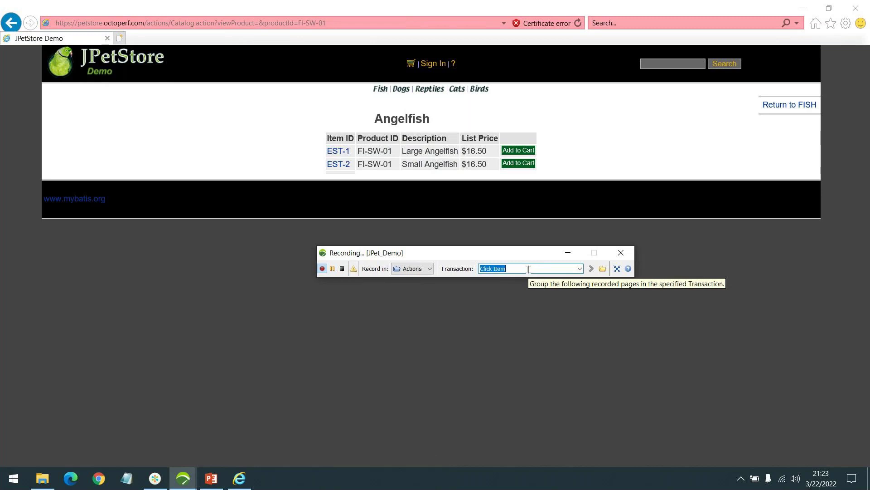
{"action": "left_click", "coordinate": [337, 152]}
- Start a transaction named Homepage and return to the JPetStore home page
{"action": "left_click_drag", "start_coordinate": [469, 257], "coordinate": [622, 140]}
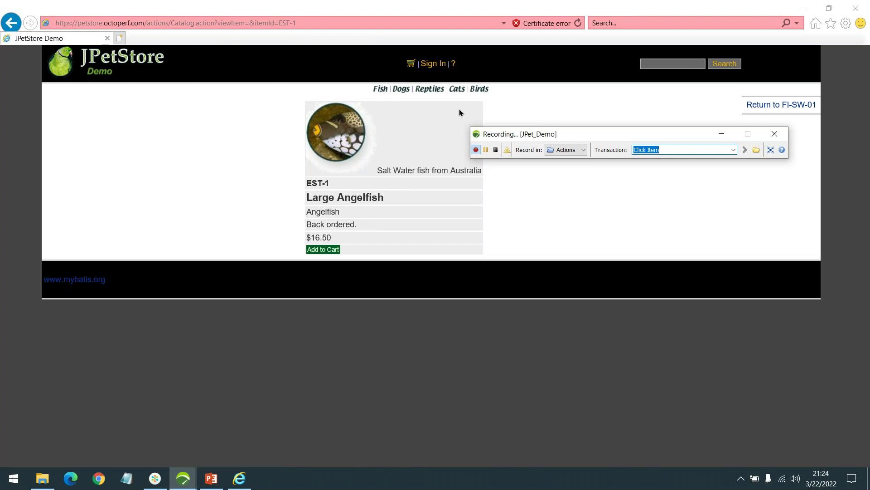
{"action": "left_click_drag", "start_coordinate": [651, 137], "coordinate": [645, 148]}
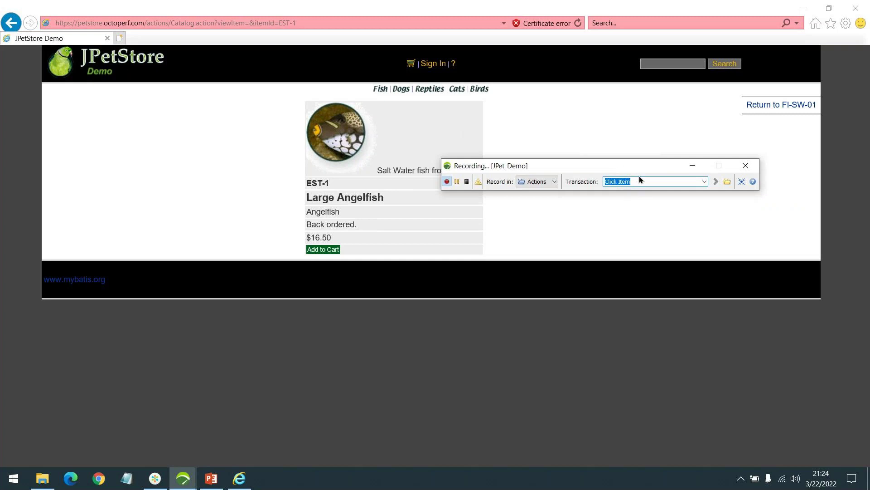
{"action": "type", "text": "Homepage"}
{"action": "key", "text": "Return"}
{"action": "left_click", "coordinate": [148, 56]}
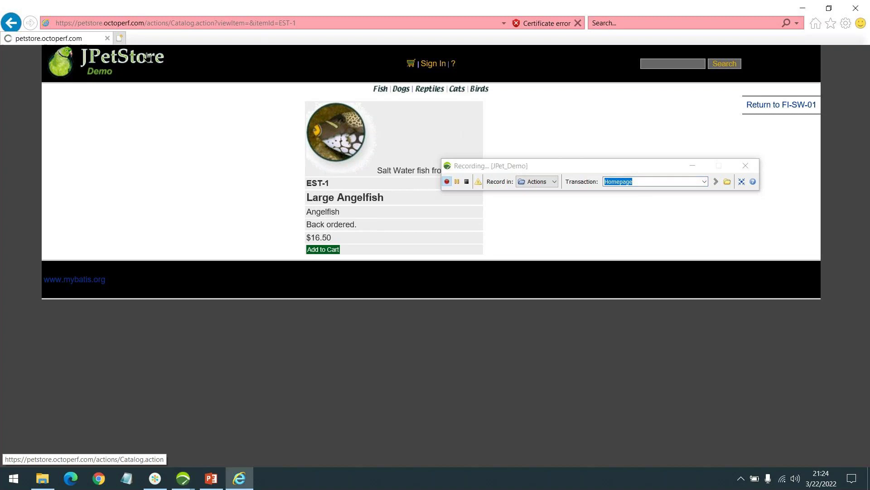
{"action": "left_click_drag", "start_coordinate": [576, 166], "coordinate": [349, 196]}
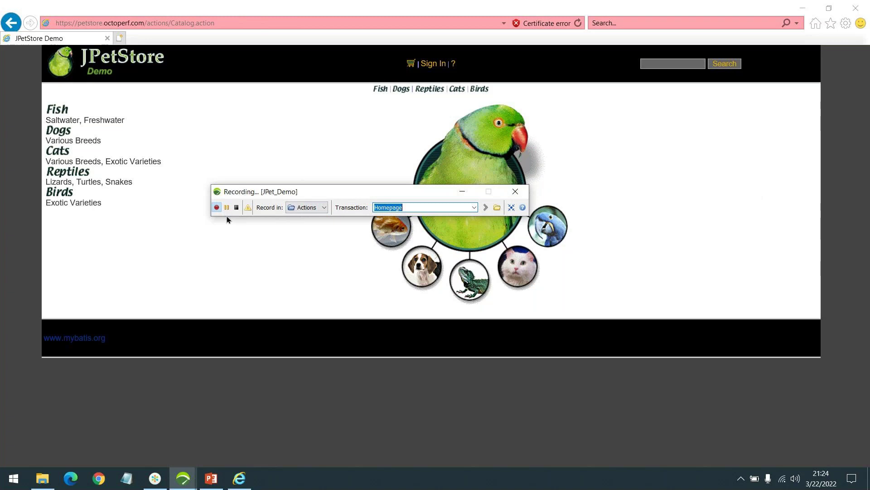
- Stop the JPet_Demo recording and finish the post-recording wizard with the petstore.octoperf.com host selected
{"action": "left_click", "coordinate": [237, 208]}
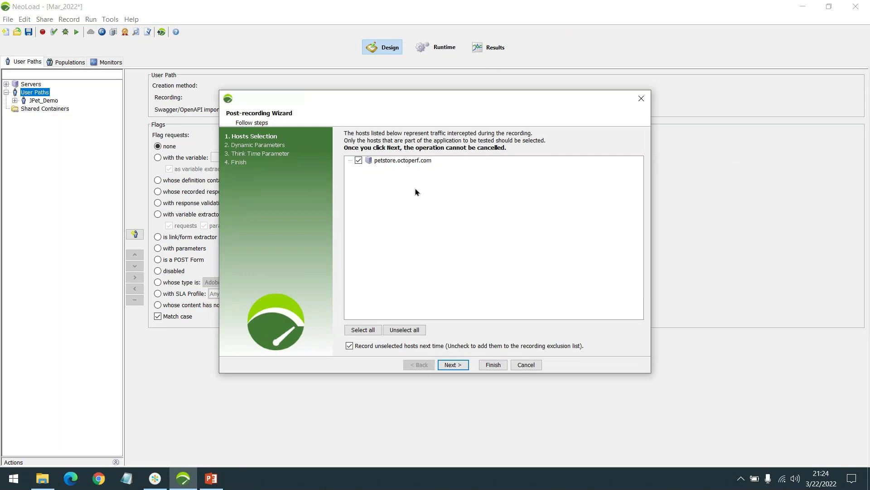
{"action": "left_click_drag", "start_coordinate": [471, 99], "coordinate": [394, 76]}
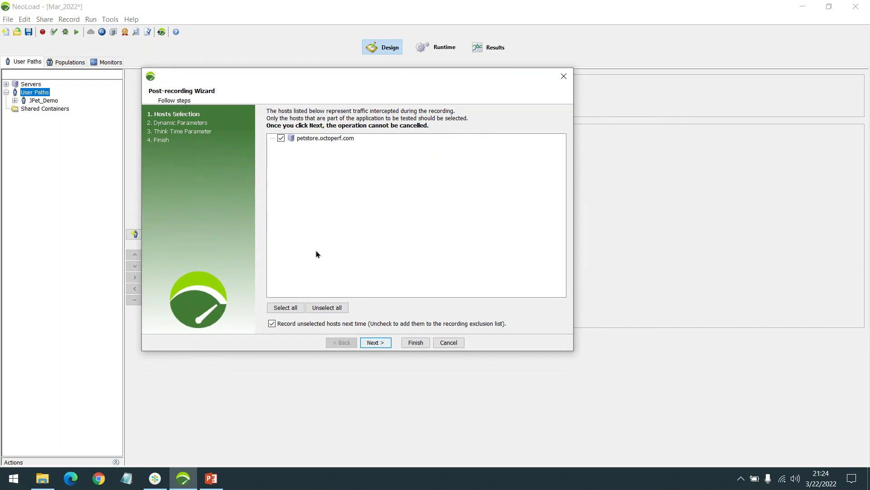
{"action": "left_click", "coordinate": [368, 343]}
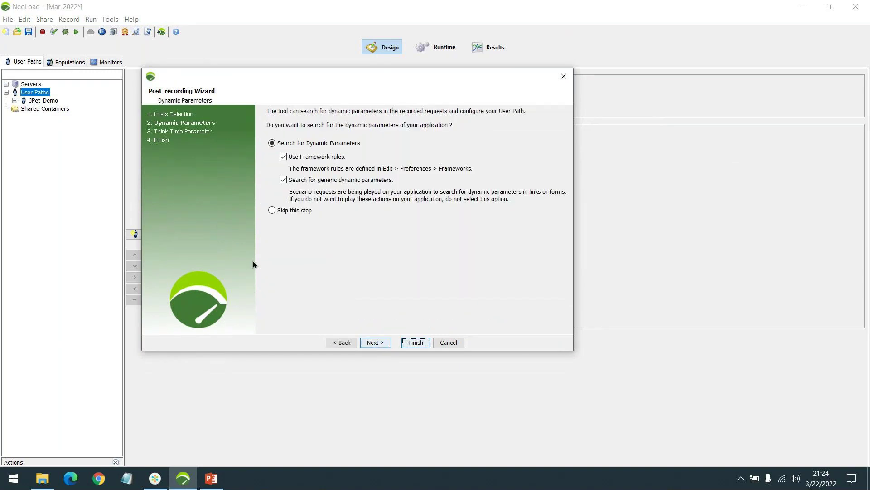
{"action": "left_click", "coordinate": [341, 343]}
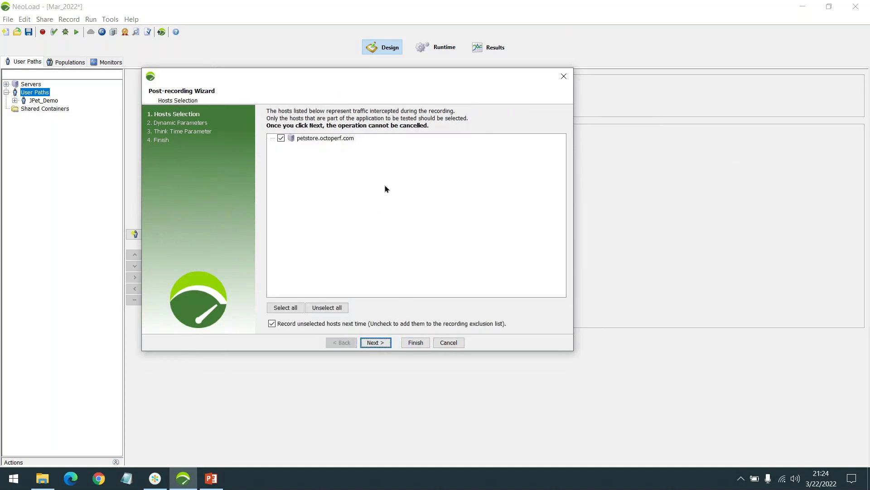
{"action": "left_click", "coordinate": [416, 343]}
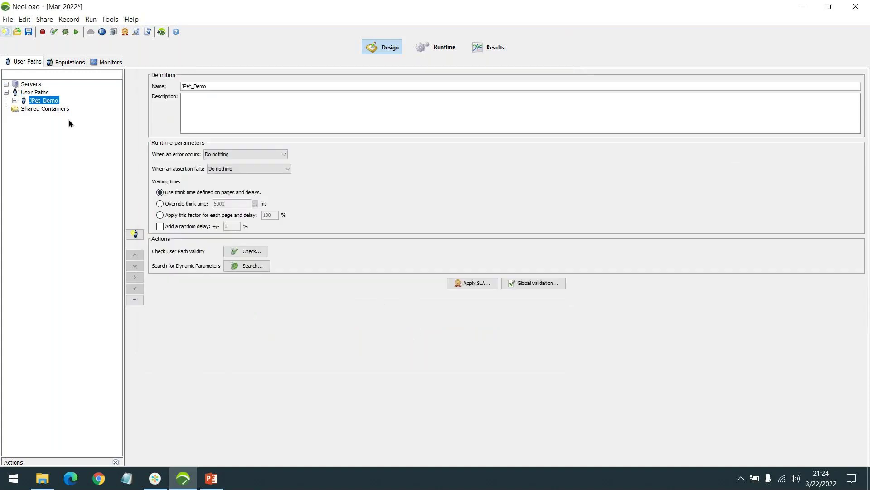
- Expand the JPet_Demo user path down to the pages inside each recorded transaction under Actions, from Launch to Homepage
{"action": "left_click", "coordinate": [15, 100]}
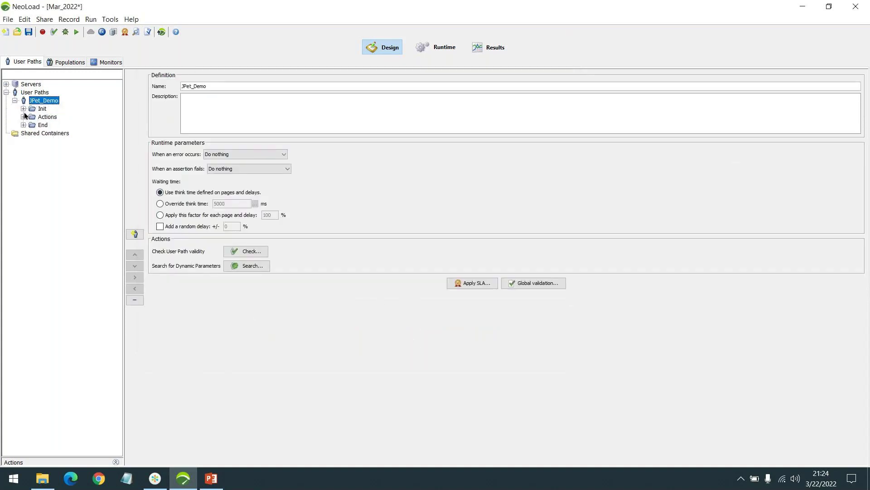
{"action": "left_click", "coordinate": [23, 117]}
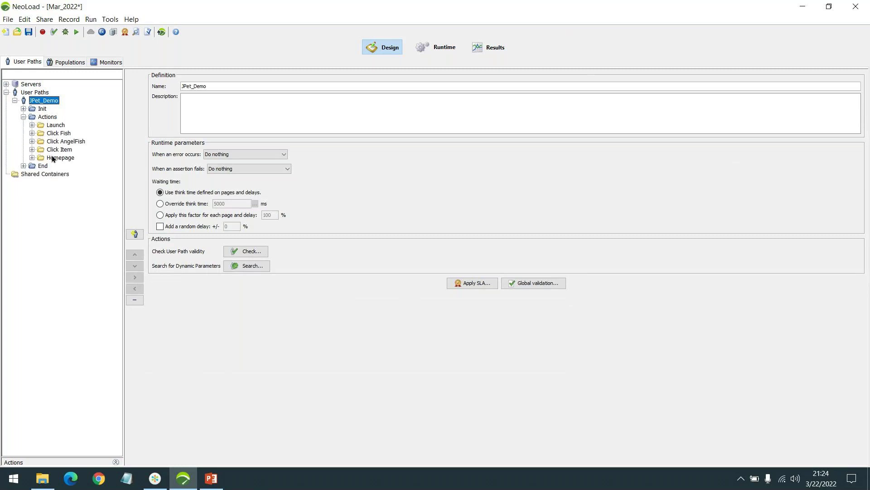
{"action": "left_click", "coordinate": [32, 157]}
{"action": "left_click", "coordinate": [32, 149]}
{"action": "left_click", "coordinate": [32, 141]}
{"action": "left_click", "coordinate": [32, 133]}
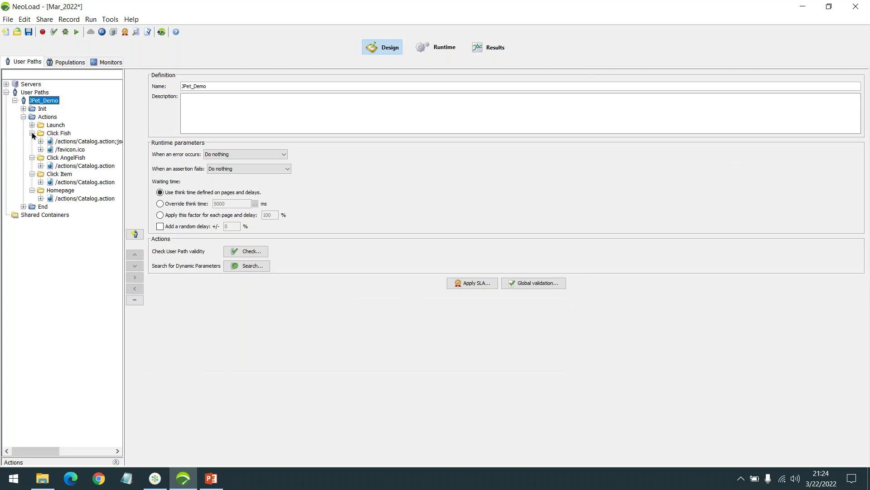
{"action": "left_click", "coordinate": [32, 120]}
{"action": "left_click", "coordinate": [32, 124]}
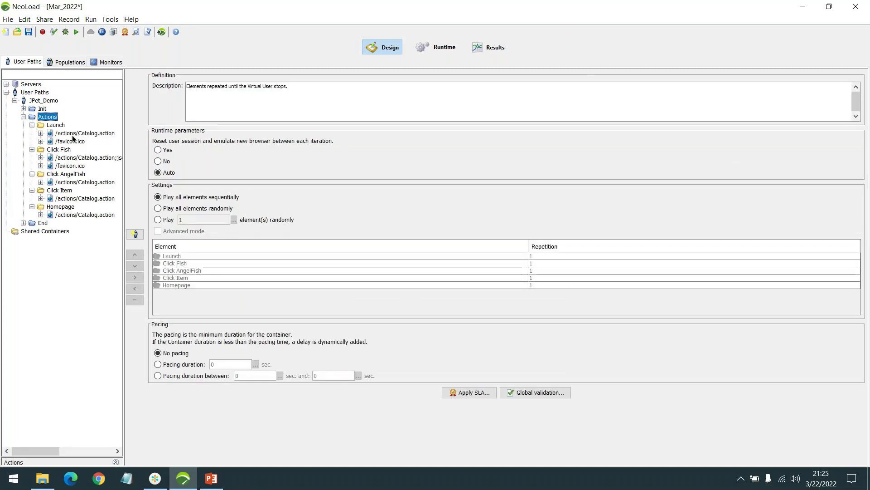
- Widen the user path tree and expand every page under the five transactions to examine its individual recorded requests
{"action": "left_click", "coordinate": [57, 126]}
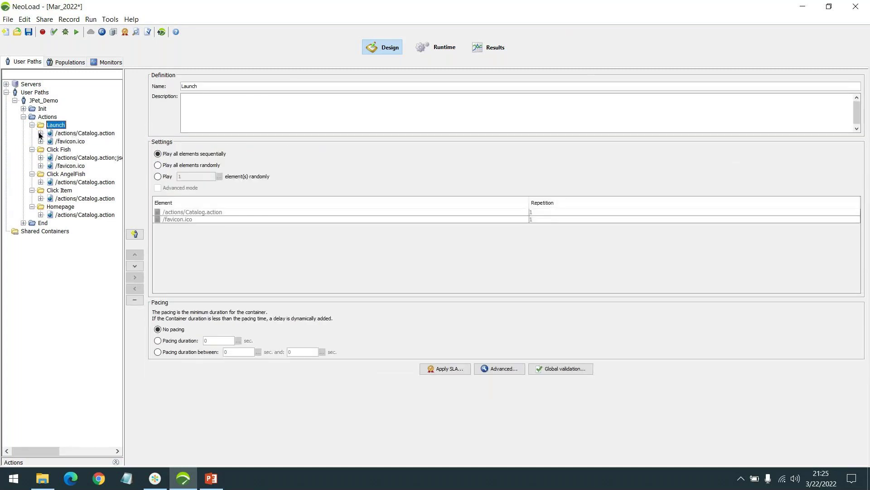
{"action": "left_click", "coordinate": [40, 133]}
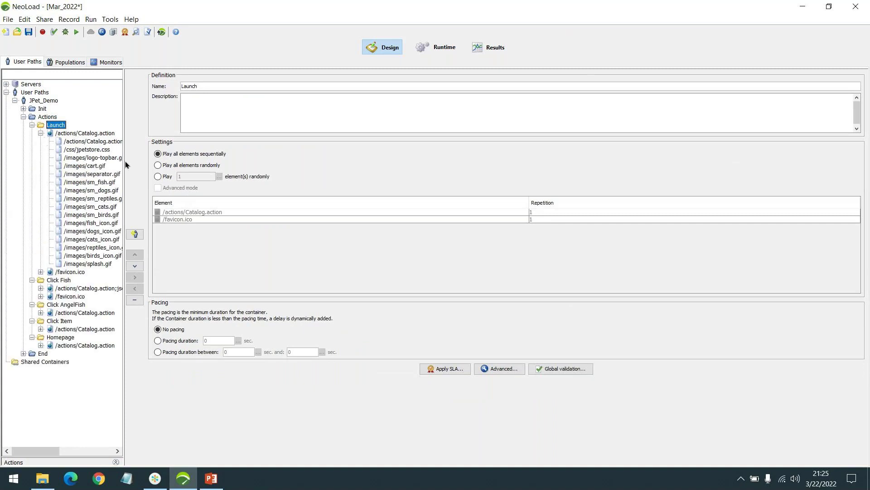
{"action": "left_click_drag", "start_coordinate": [125, 161], "coordinate": [184, 171]}
{"action": "left_click", "coordinate": [40, 271]}
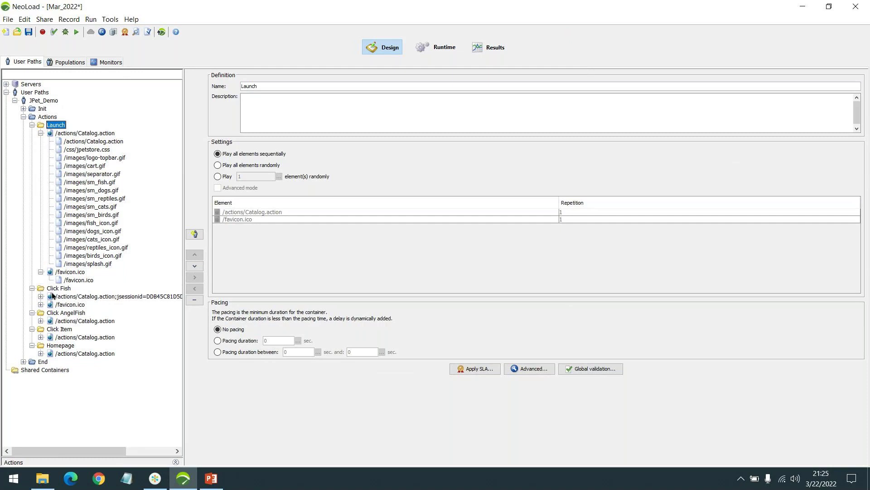
{"action": "left_click", "coordinate": [40, 304]}
{"action": "left_click", "coordinate": [41, 296]}
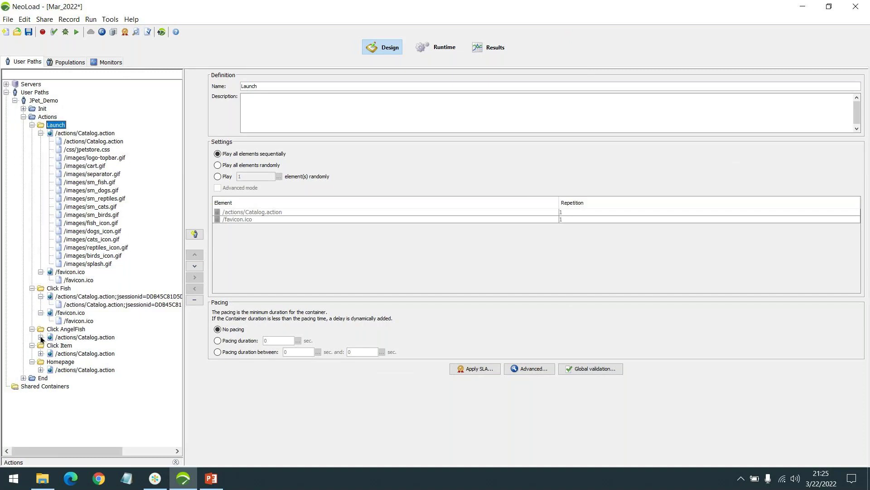
{"action": "left_click", "coordinate": [40, 337]}
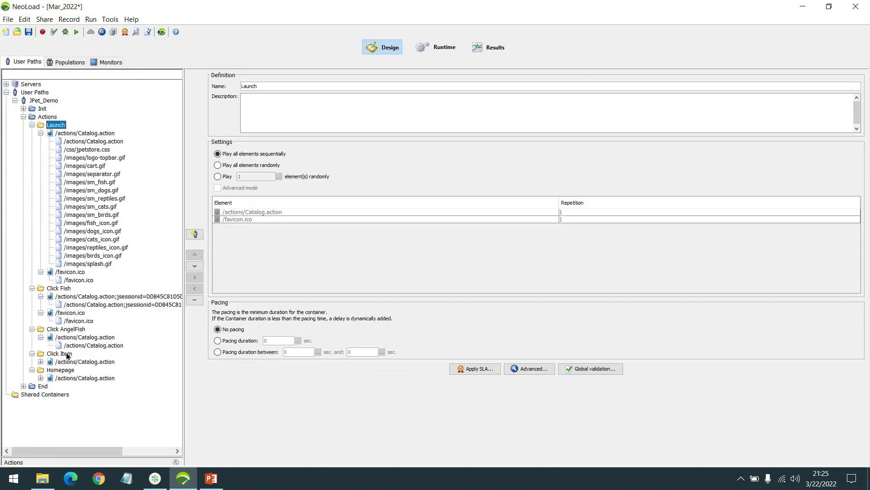
{"action": "left_click", "coordinate": [40, 361]}
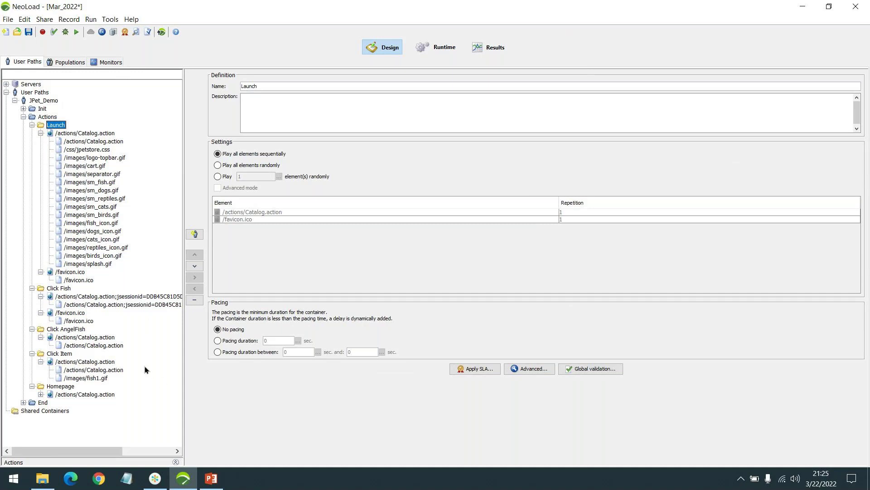
{"action": "left_click", "coordinate": [41, 394]}
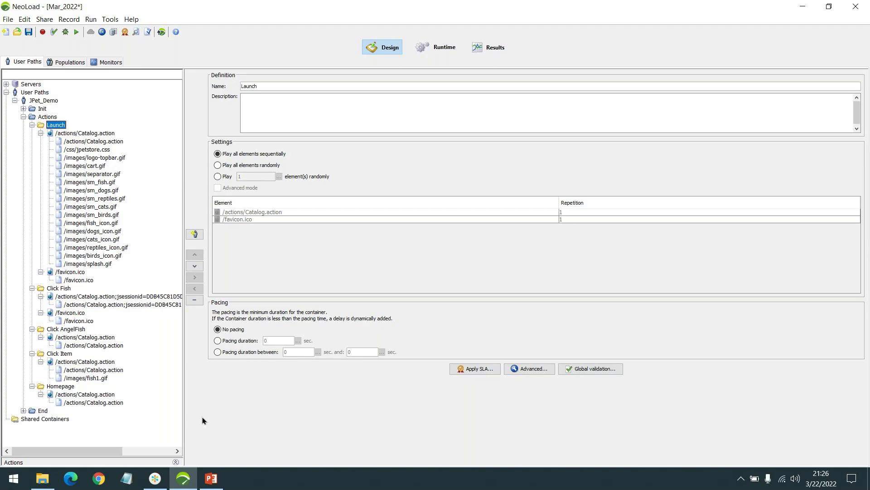
- Switch to Chrome, search the web for "jpet store" and look through the results for the demo site
{"action": "left_click", "coordinate": [97, 486]}
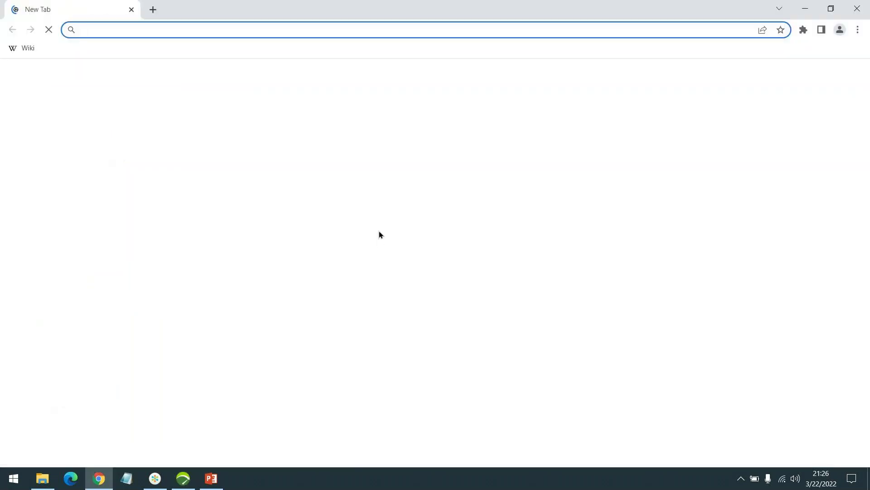
{"action": "type", "text": "jpet stor"}
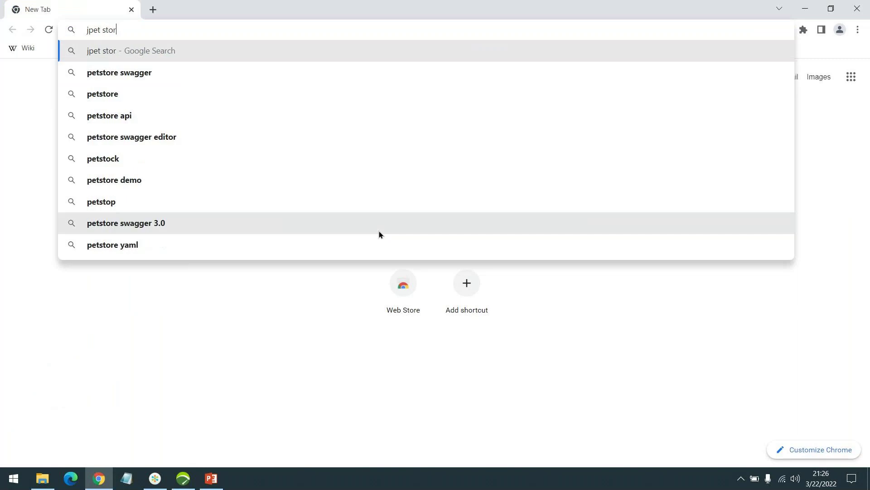
{"action": "type", "text": "e"}
{"action": "key", "text": "Return"}
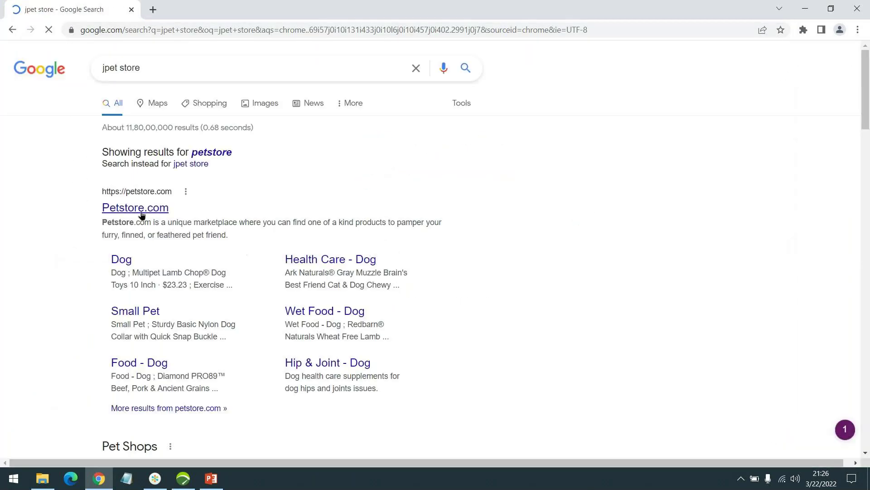
{"action": "scroll", "coordinate": [213, 201], "scroll_direction": "down", "scroll_amount": 5}
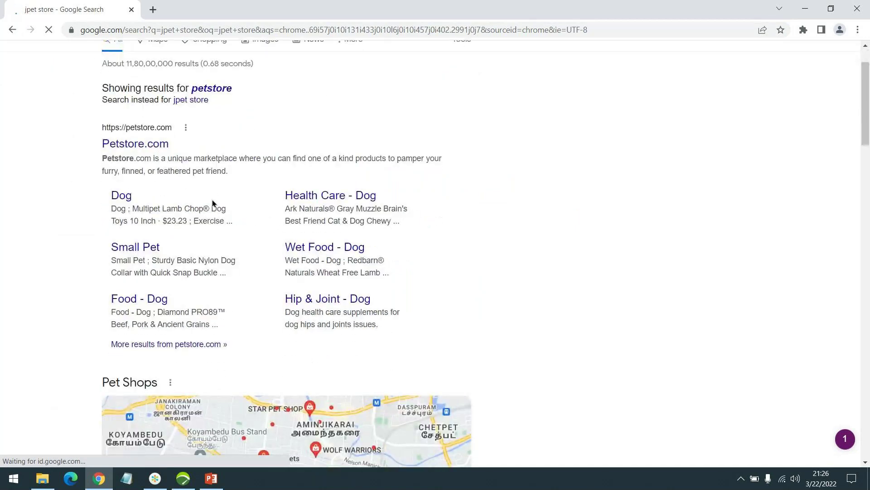
{"action": "scroll", "coordinate": [244, 175], "scroll_direction": "down", "scroll_amount": 3}
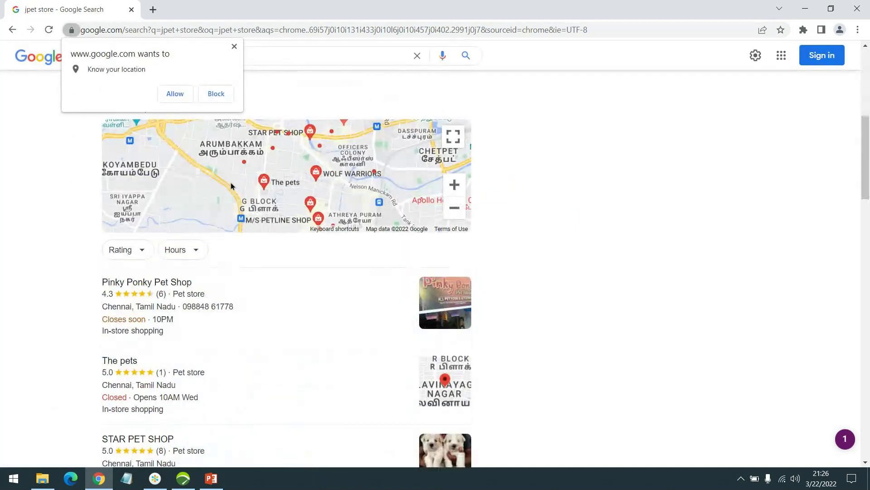
{"action": "scroll", "coordinate": [252, 341], "scroll_direction": "down", "scroll_amount": 8}
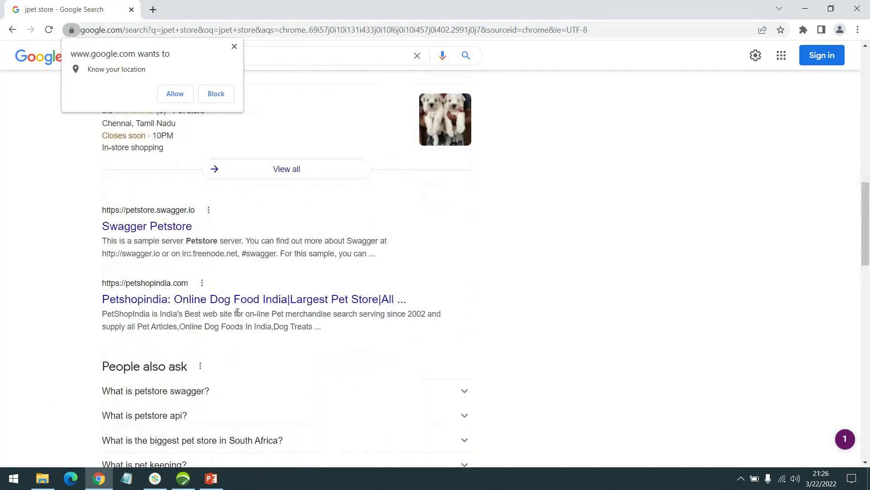
{"action": "scroll", "coordinate": [225, 275], "scroll_direction": "down", "scroll_amount": 5}
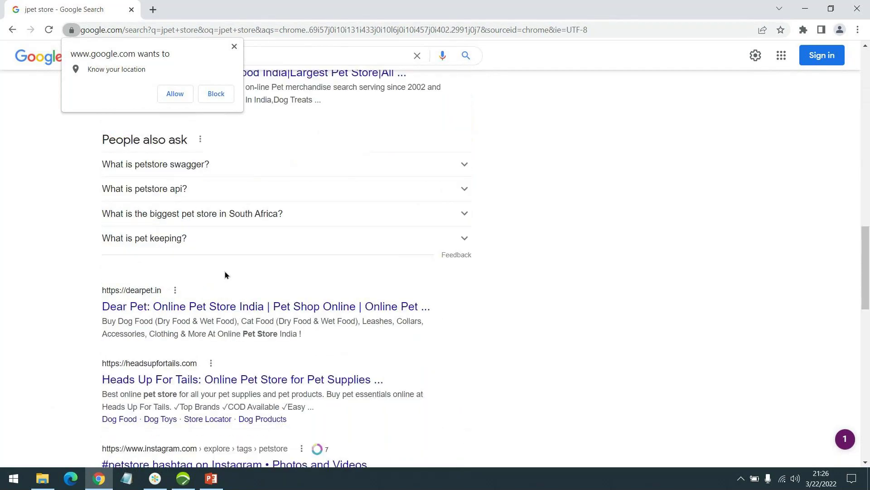
{"action": "scroll", "coordinate": [225, 275], "scroll_direction": "down", "scroll_amount": 1}
{"action": "scroll", "coordinate": [200, 239], "scroll_direction": "up", "scroll_amount": 4}
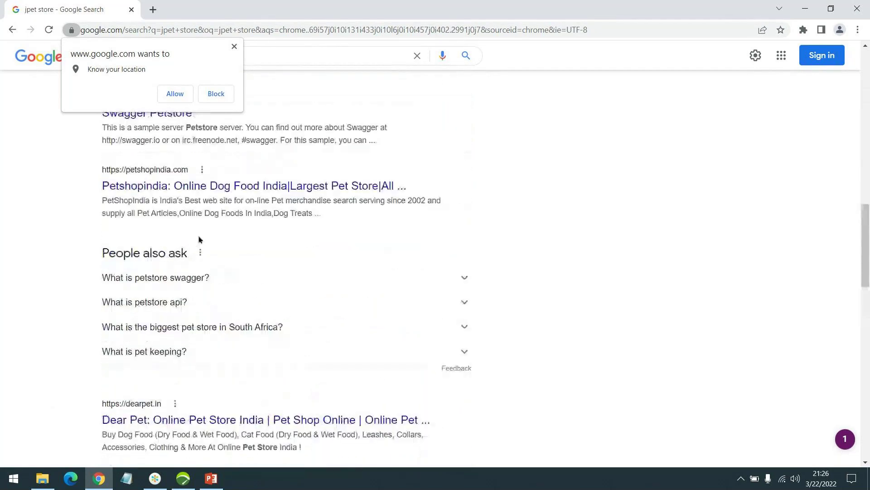
{"action": "left_click", "coordinate": [183, 478]}
{"action": "key", "text": "Down"}
{"action": "key", "text": "Down"}
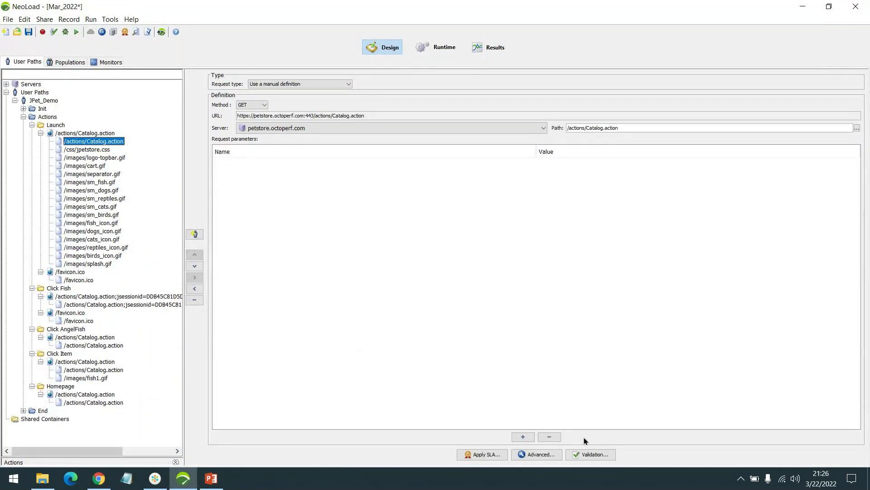
{"action": "left_click", "coordinate": [523, 454]}
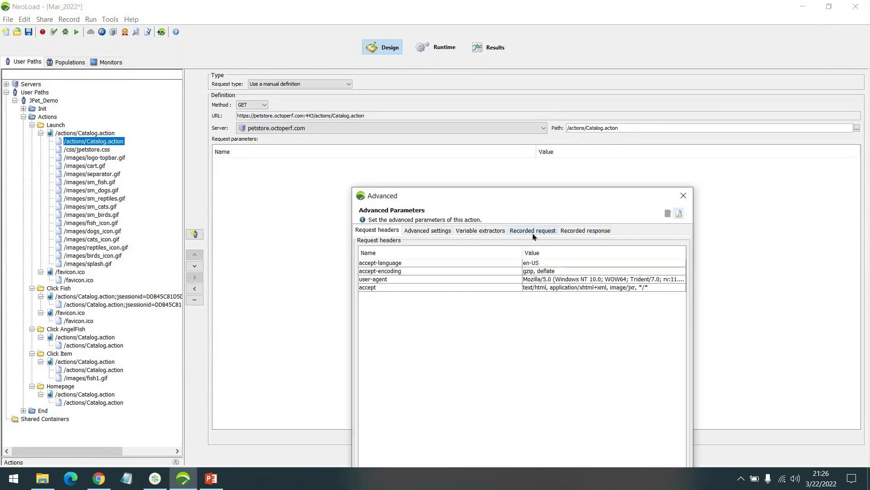
{"action": "left_click", "coordinate": [534, 231]}
{"action": "left_click_drag", "start_coordinate": [368, 260], "coordinate": [514, 261]}
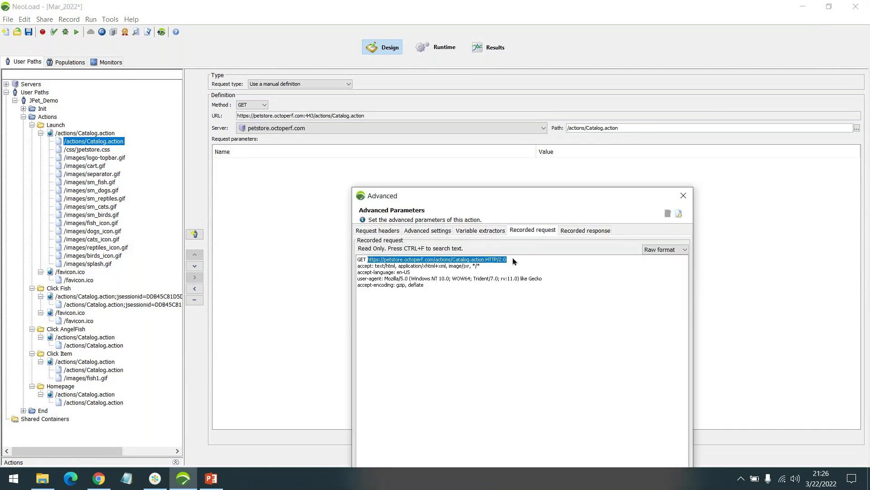
{"action": "left_click", "coordinate": [484, 263], "text": "shift"}
{"action": "left_click", "coordinate": [485, 261], "text": "shift"}
{"action": "key", "text": "ctrl+c"}
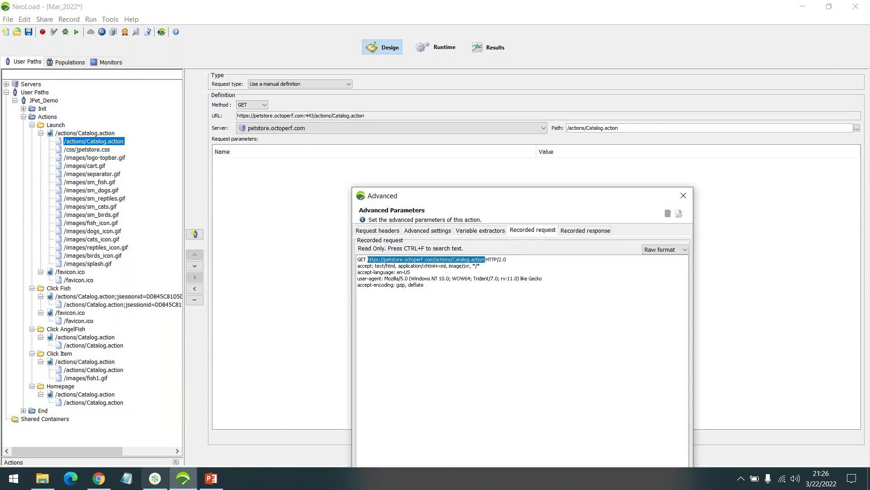
- Switch to Chrome and open the copied JPetStore URL in a new tab
{"action": "left_click", "coordinate": [99, 479]}
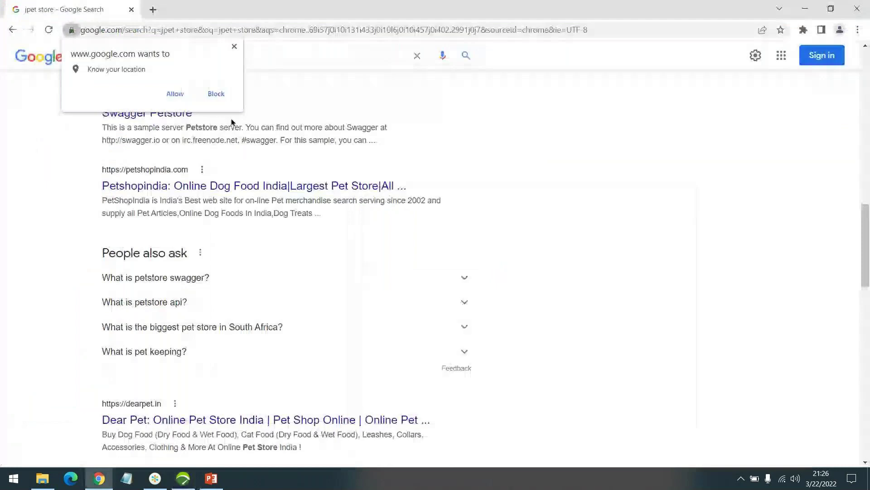
{"action": "key", "text": "ctrl+t"}
{"action": "key", "text": "ctrl+v"}
{"action": "key", "text": "Return"}
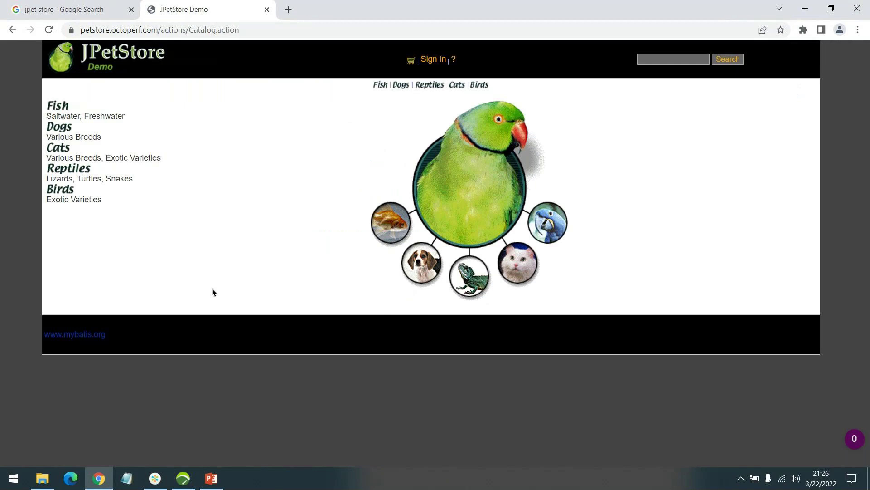
- Show the developer tools' network monitor beside the JPetStore page and widen it
{"action": "key", "text": "ctrl+shift+i"}
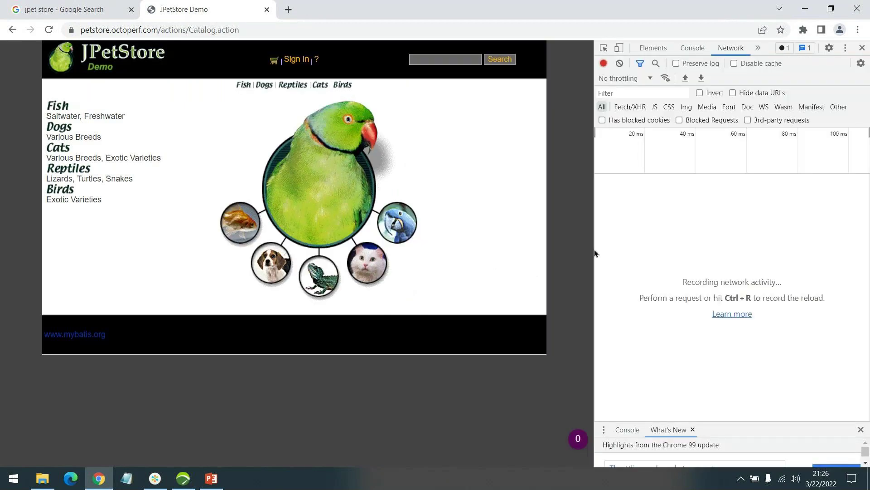
{"action": "left_click_drag", "start_coordinate": [594, 253], "coordinate": [528, 245]}
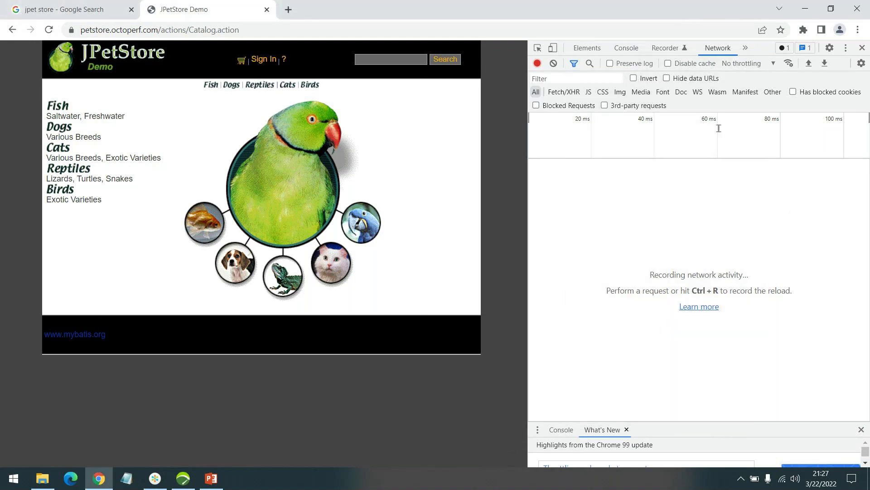
{"action": "left_click_drag", "start_coordinate": [526, 224], "coordinate": [508, 226]}
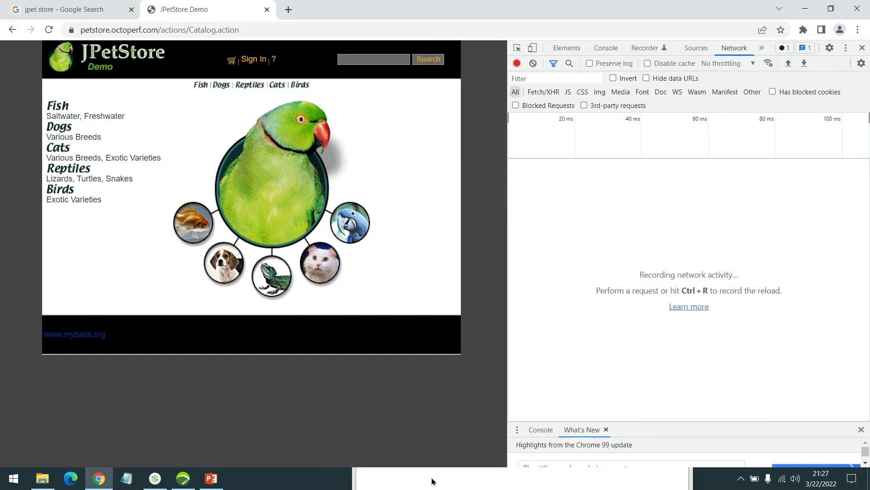
- Switch to NeoLoad, close the request's advanced parameters and minimize NeoLoad to return to Chrome
{"action": "left_click", "coordinate": [432, 480]}
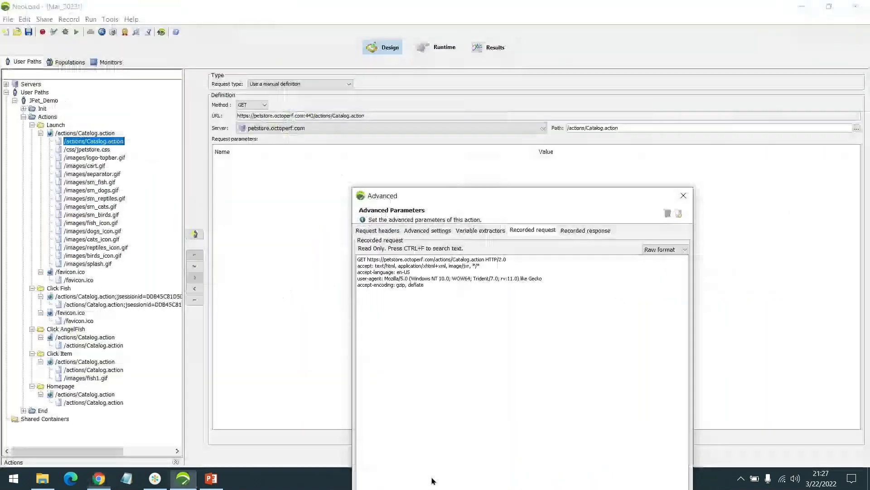
{"action": "left_click", "coordinate": [684, 196]}
{"action": "left_click", "coordinate": [802, 6]}
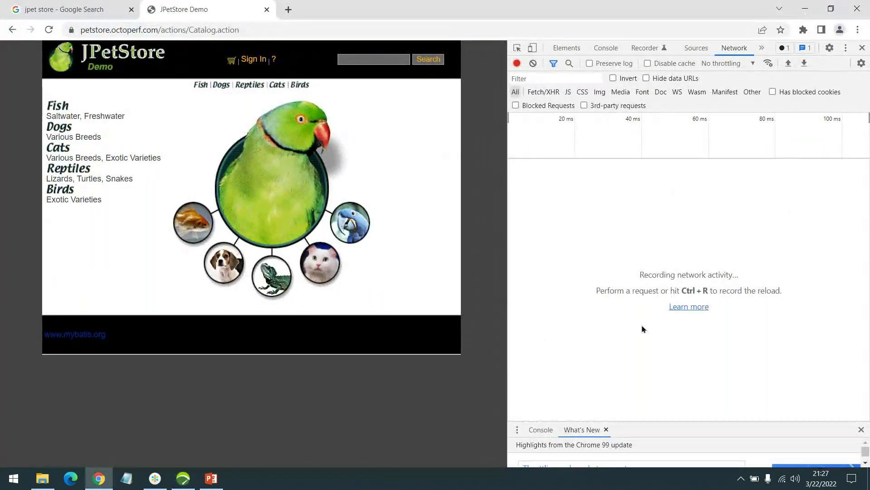
- Reload the JPetStore page to capture its network traffic and look through the listed requests
{"action": "left_click", "coordinate": [49, 30]}
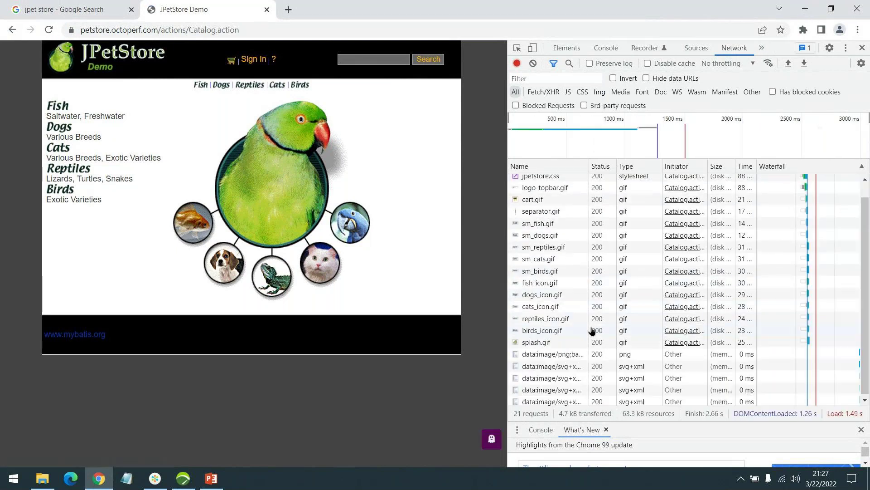
{"action": "scroll", "coordinate": [580, 226], "scroll_direction": "up", "scroll_amount": 1}
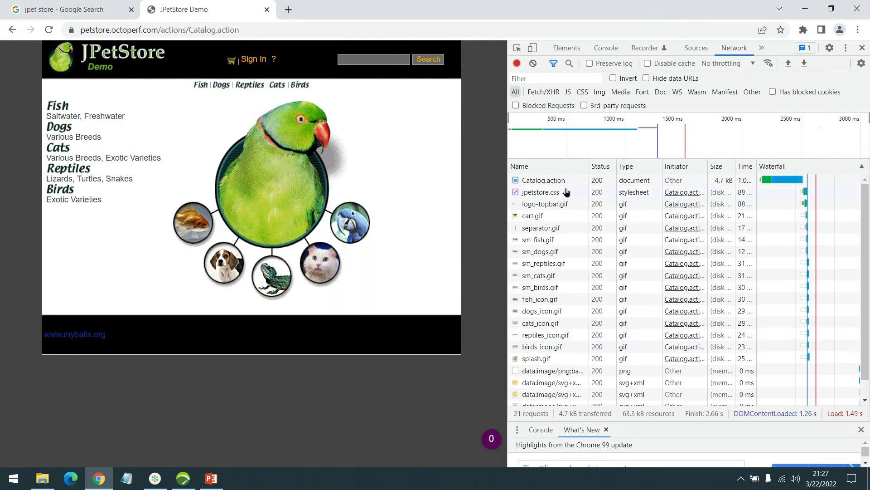
{"action": "scroll", "coordinate": [568, 304], "scroll_direction": "down", "scroll_amount": 1}
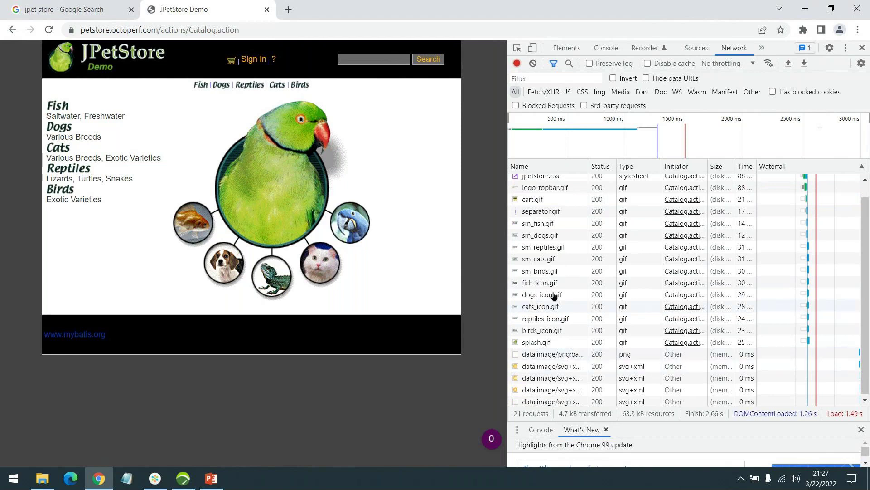
{"action": "scroll", "coordinate": [576, 252], "scroll_direction": "up", "scroll_amount": 1}
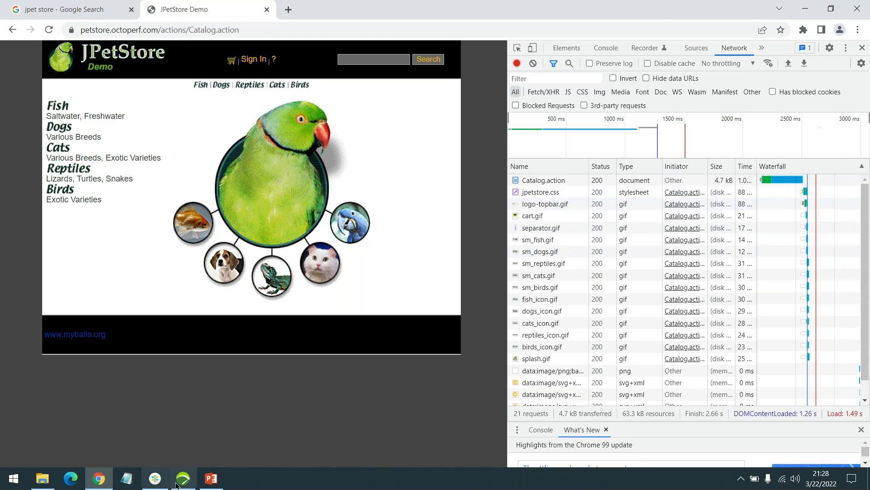
- Switch to NeoLoad, compare Launch's first /actions/Catalog.action page with its first request, and return to Chrome
{"action": "key", "text": "alt+Tab"}
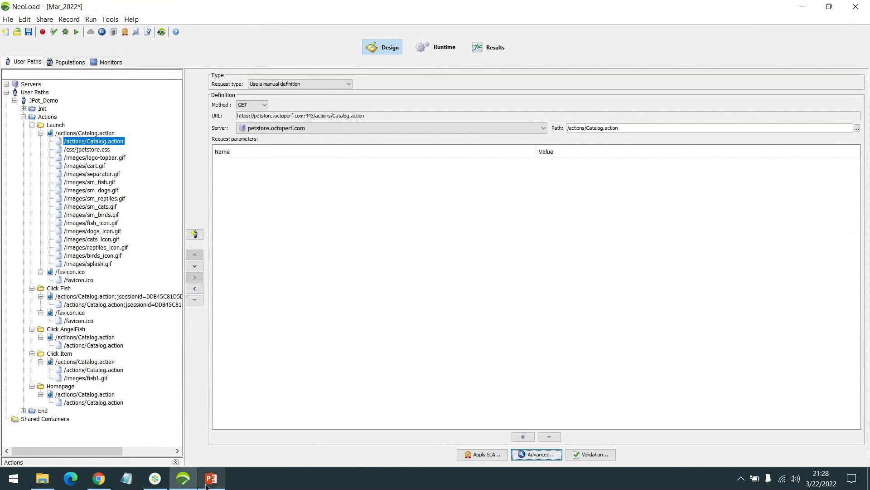
{"action": "left_click", "coordinate": [99, 480]}
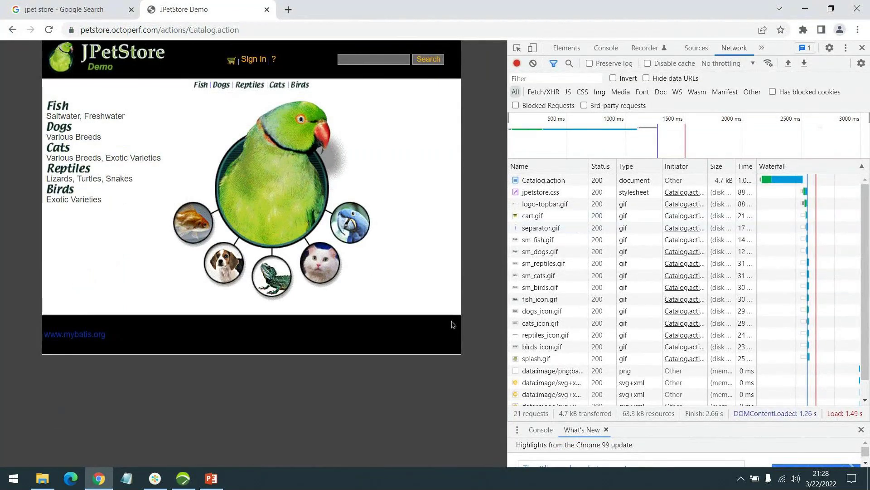
{"action": "left_click", "coordinate": [183, 478]}
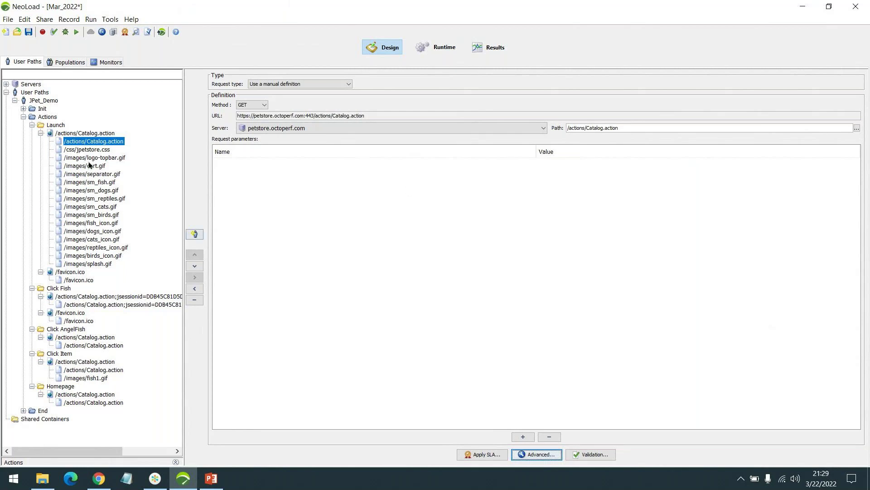
{"action": "key", "text": "Up"}
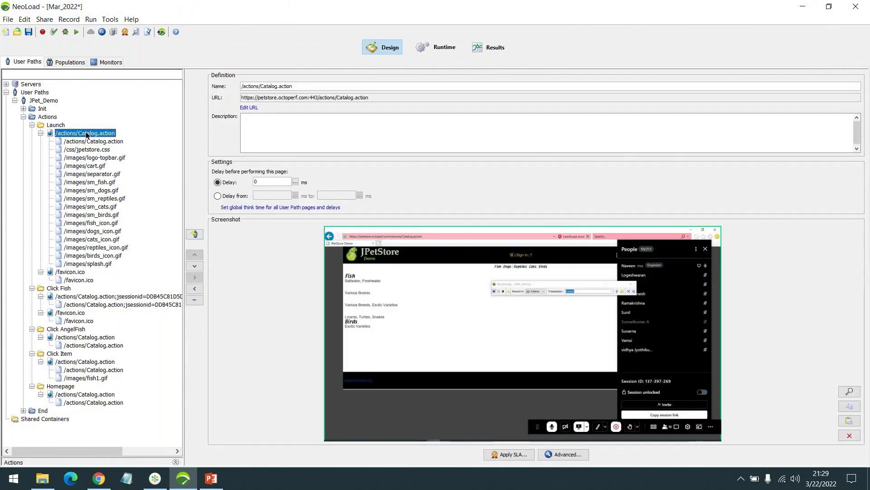
{"action": "key", "text": "Down"}
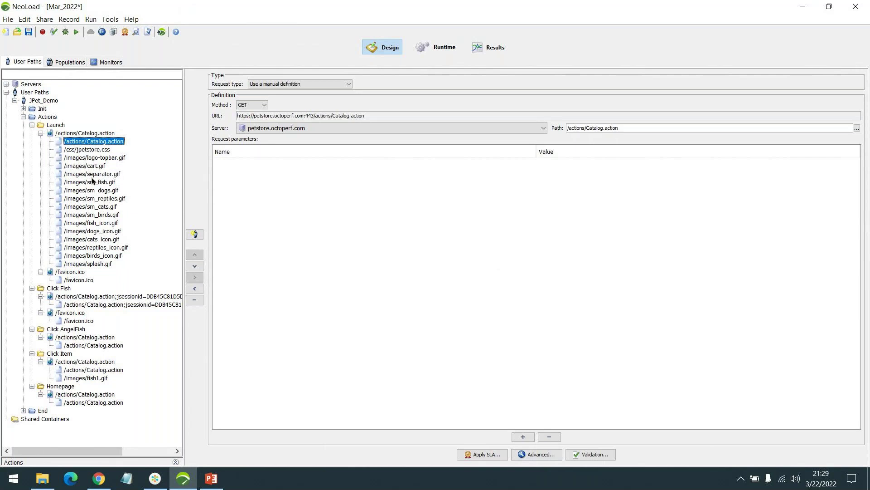
{"action": "left_click", "coordinate": [108, 481]}
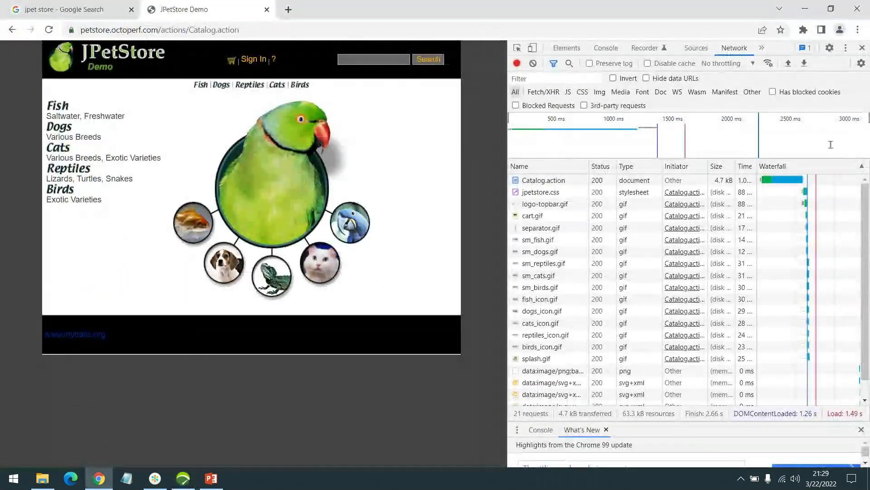
- Examine the JPetStore page's resource requests in the network list, narrowing the developer tools to show more of the page
{"action": "scroll", "coordinate": [694, 355], "scroll_direction": "down", "scroll_amount": 1}
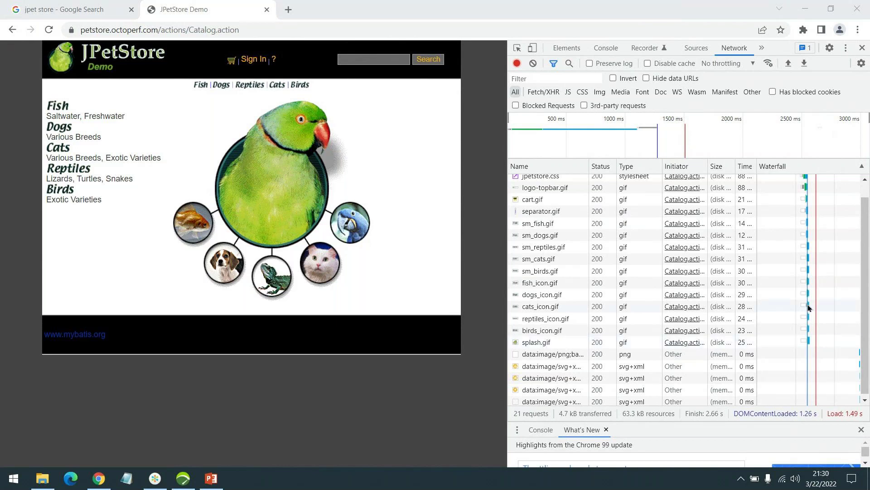
{"action": "scroll", "coordinate": [809, 307], "scroll_direction": "up", "scroll_amount": 1}
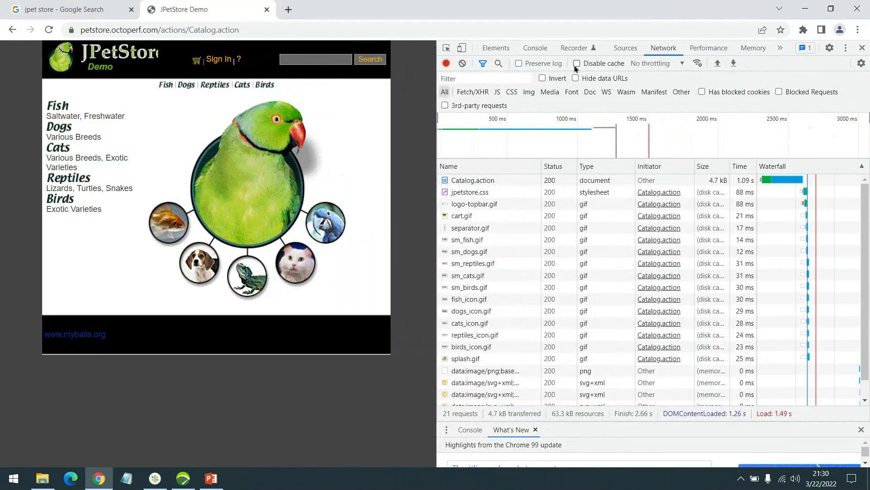
{"action": "left_click_drag", "start_coordinate": [437, 148], "coordinate": [467, 148]}
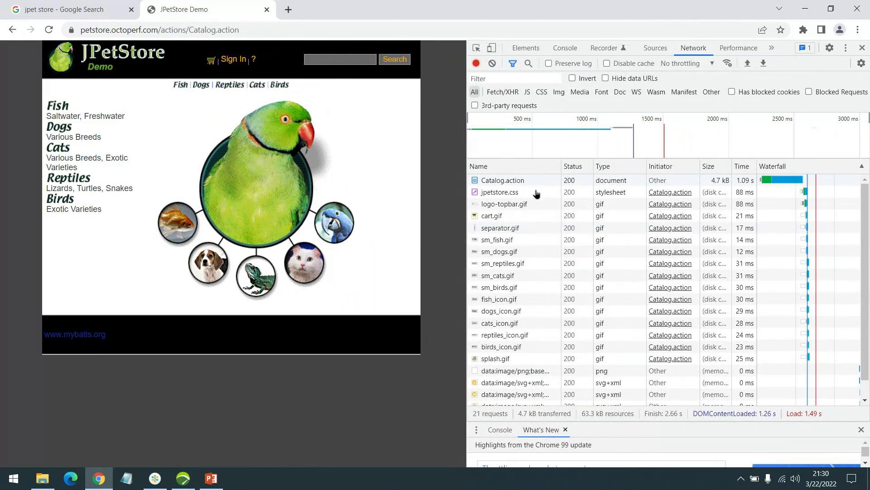
{"action": "left_click_drag", "start_coordinate": [467, 146], "coordinate": [498, 146]}
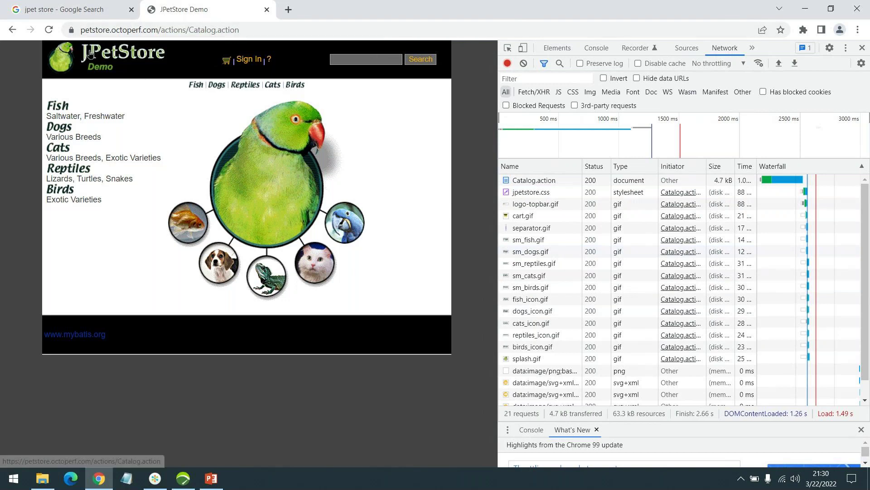
{"action": "left_click_drag", "start_coordinate": [90, 53], "coordinate": [57, 74]}
{"action": "left_click_drag", "start_coordinate": [54, 105], "coordinate": [59, 109]}
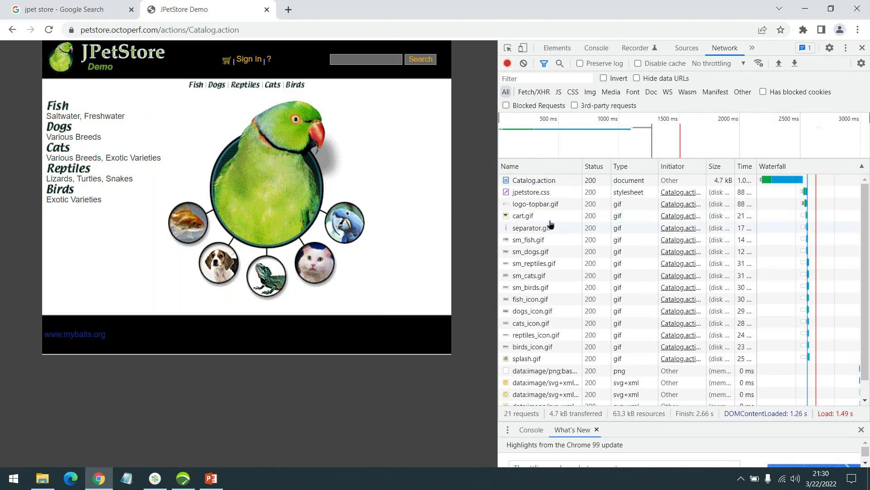
{"action": "scroll", "coordinate": [619, 316], "scroll_direction": "down", "scroll_amount": 1}
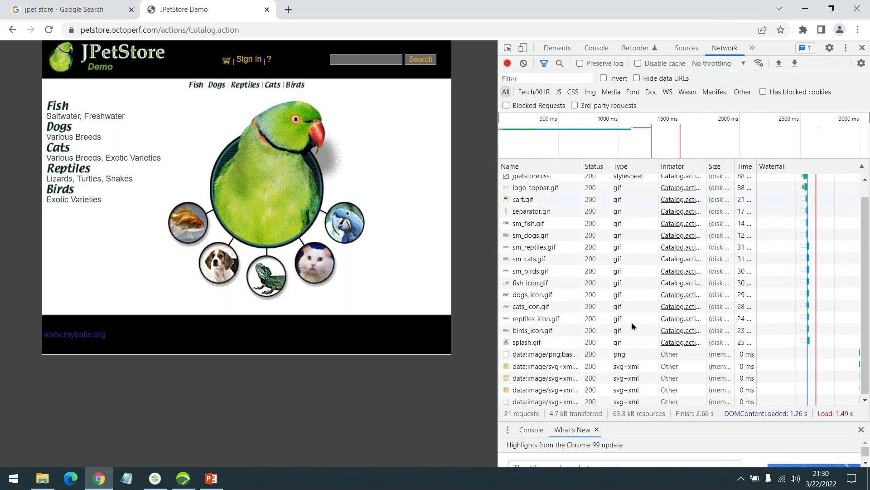
{"action": "scroll", "coordinate": [640, 297], "scroll_direction": "up", "scroll_amount": 1}
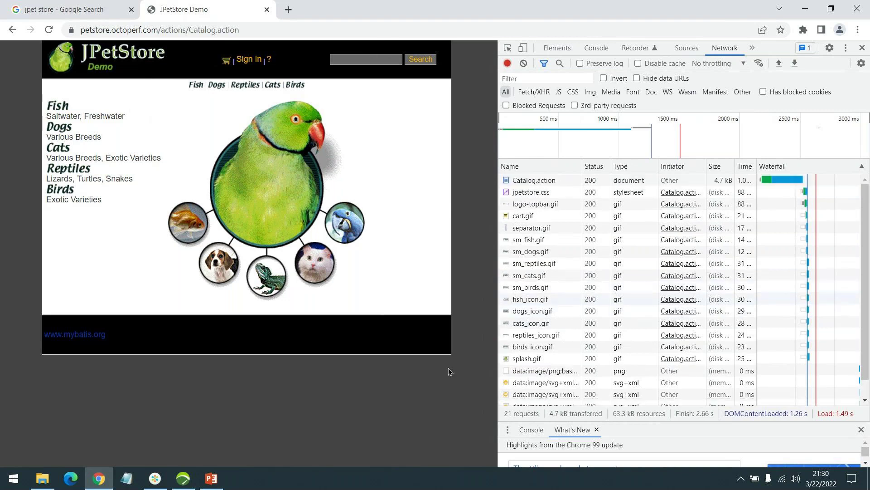
- Switch to NeoLoad, open the validity check for JPet_Demo, maximize its window and enlarge the results list
{"action": "left_click", "coordinate": [183, 478]}
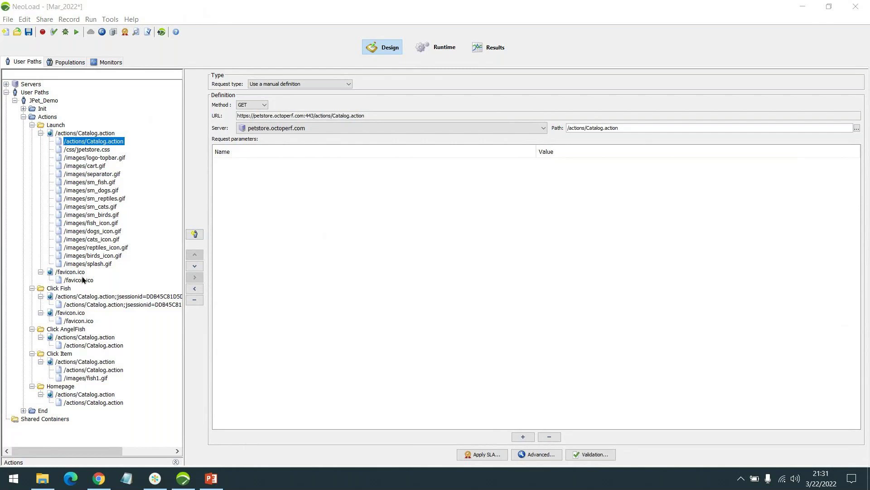
{"action": "left_click", "coordinate": [54, 31]}
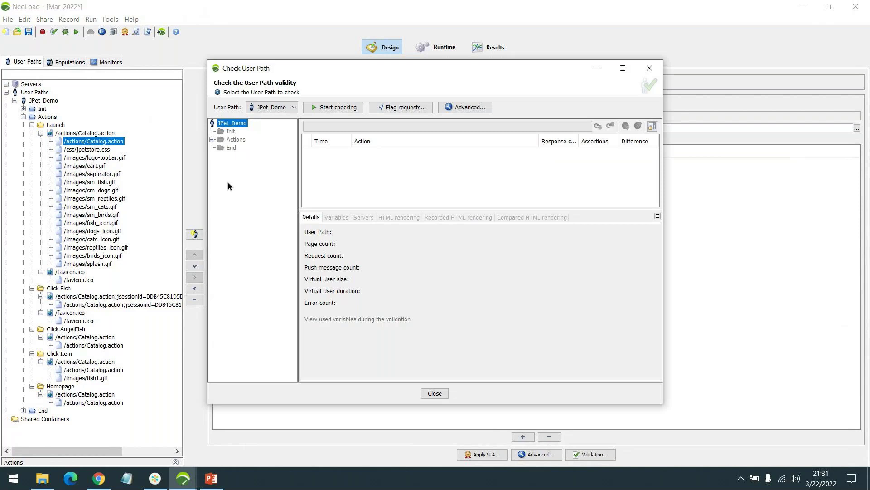
{"action": "double_click", "coordinate": [451, 68]}
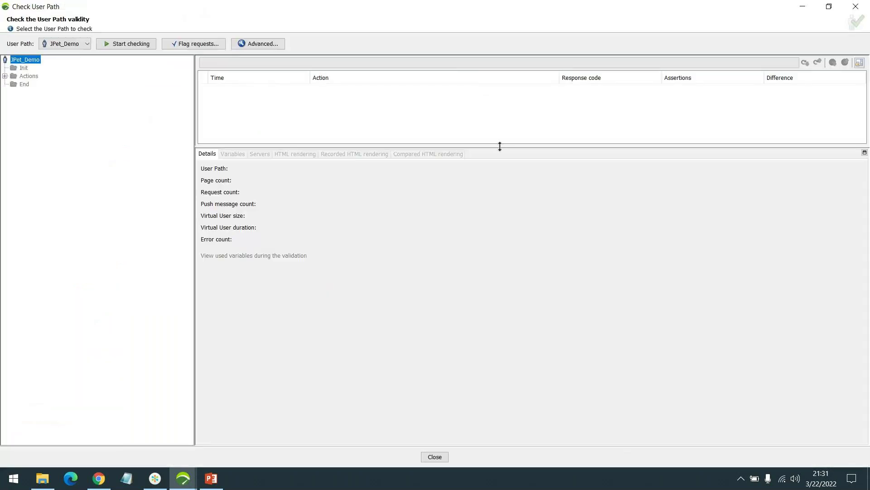
{"action": "left_click_drag", "start_coordinate": [500, 146], "coordinate": [488, 246]}
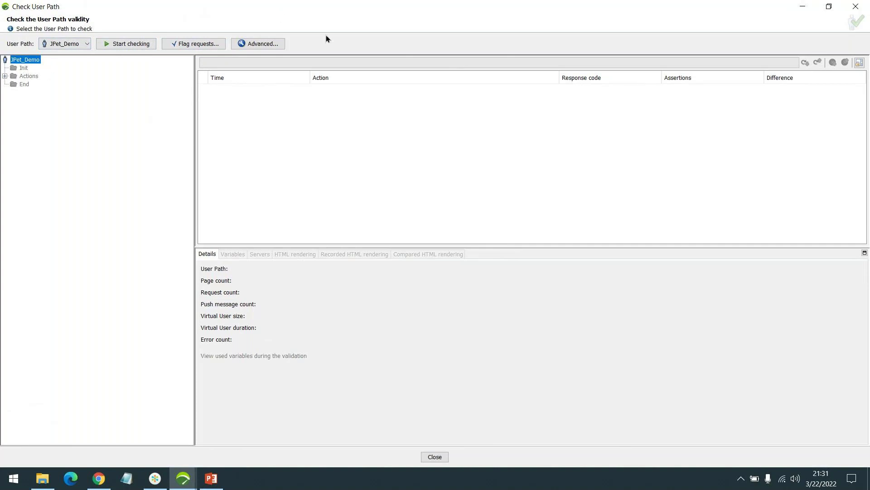
- Set the validation's cache handling to New user and run the check of the JPet_Demo user path
{"action": "left_click", "coordinate": [254, 45]}
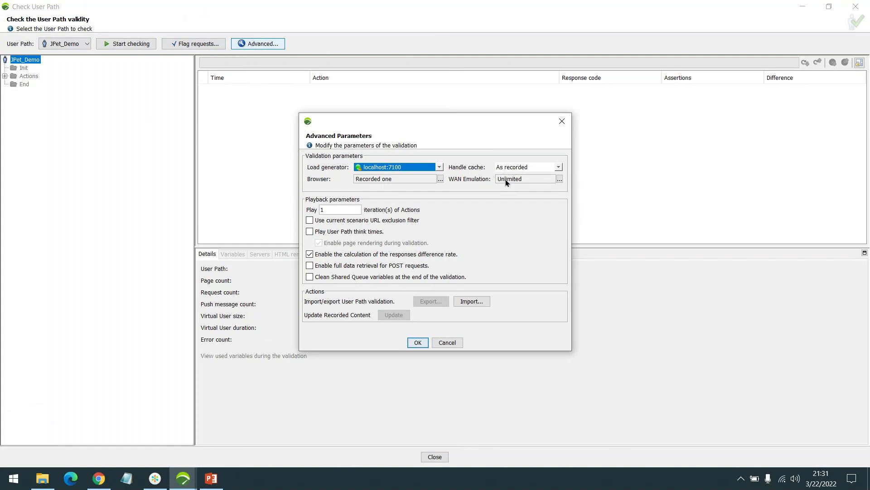
{"action": "left_click", "coordinate": [527, 168]}
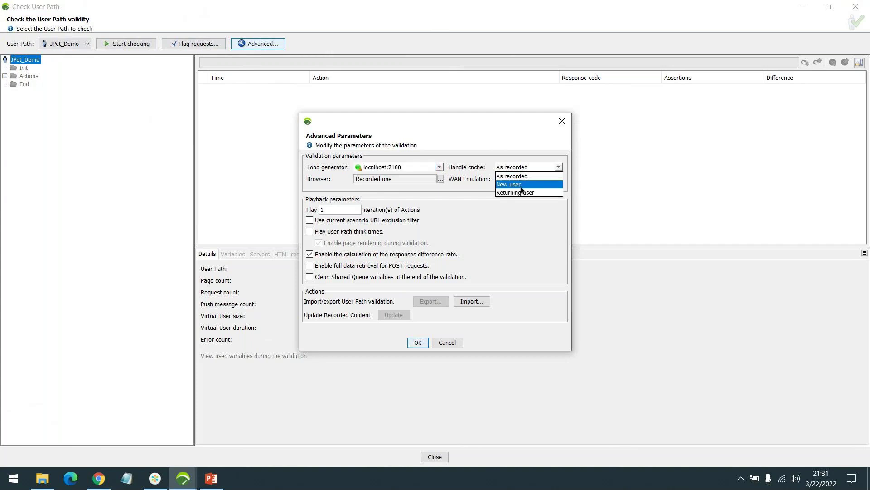
{"action": "left_click", "coordinate": [512, 180]}
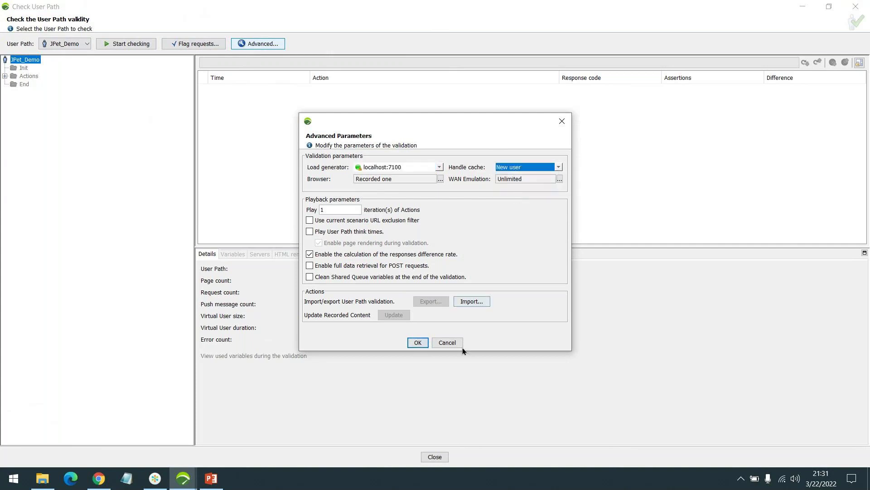
{"action": "left_click", "coordinate": [417, 345]}
{"action": "left_click", "coordinate": [126, 44]}
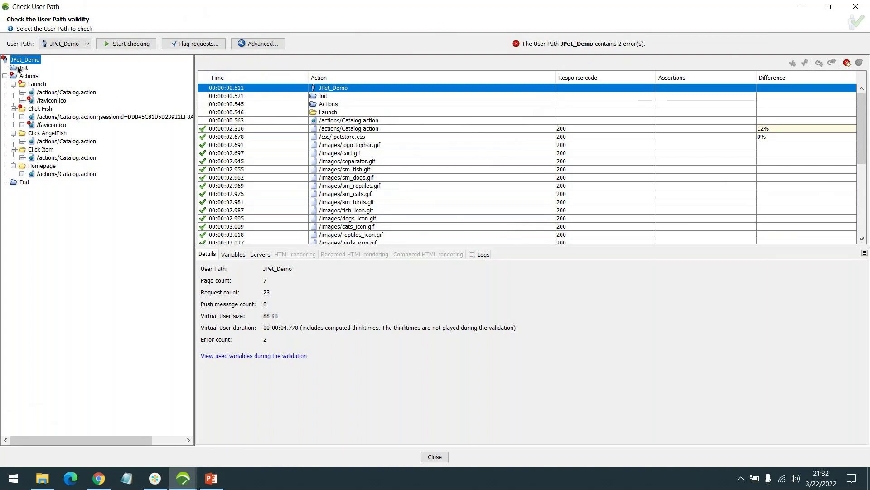
- Expand the /favicon.ico pages under Launch and Click Fish and review the response codes in the check results
{"action": "left_click", "coordinate": [23, 100]}
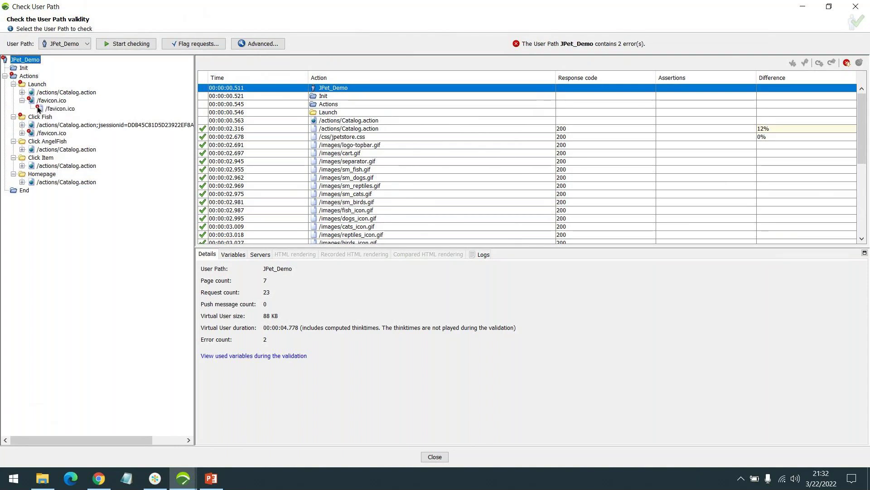
{"action": "left_click", "coordinate": [23, 133]}
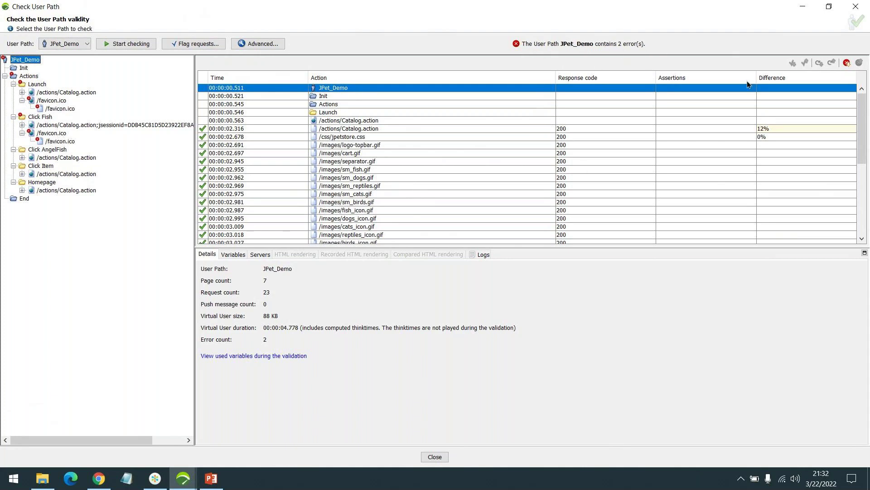
{"action": "scroll", "coordinate": [488, 173], "scroll_direction": "down", "scroll_amount": 2}
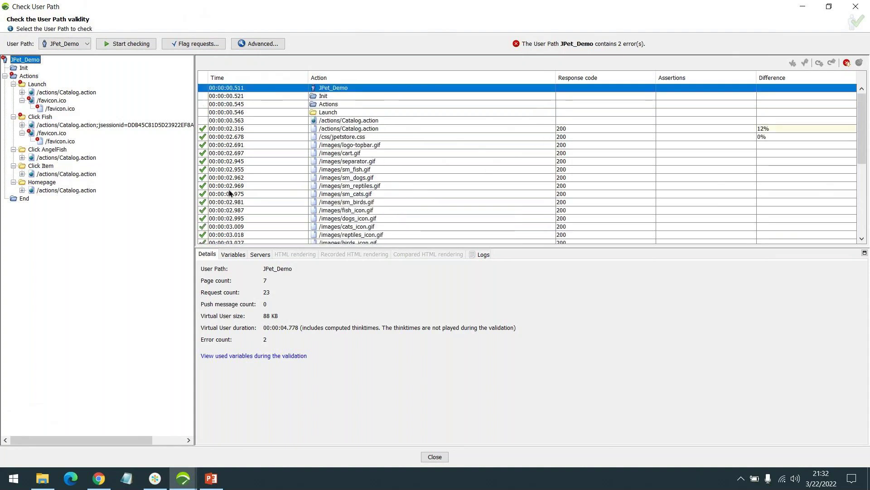
{"action": "scroll", "coordinate": [312, 85], "scroll_direction": "down", "scroll_amount": 2}
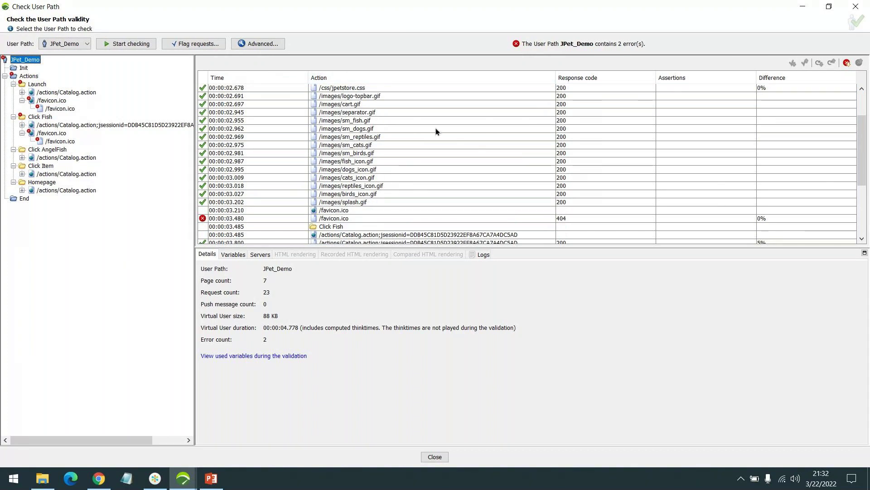
{"action": "scroll", "coordinate": [436, 131], "scroll_direction": "down", "scroll_amount": 2}
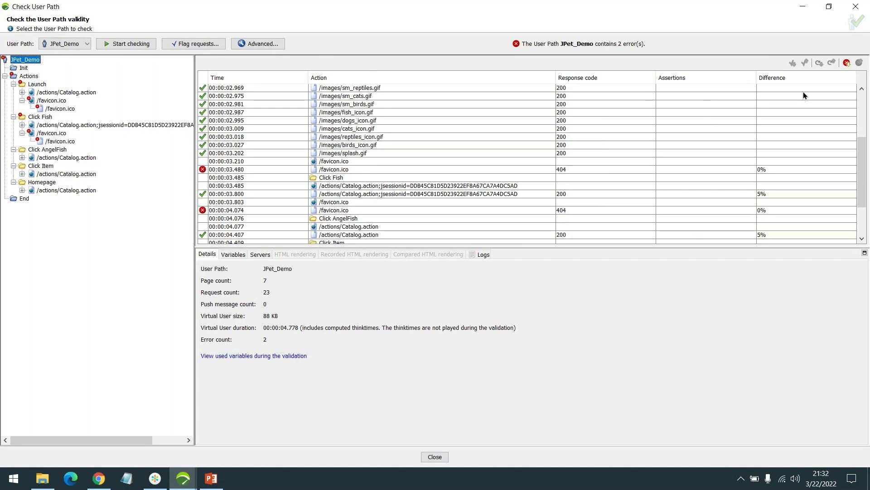
{"action": "scroll", "coordinate": [679, 88], "scroll_direction": "down", "scroll_amount": 1}
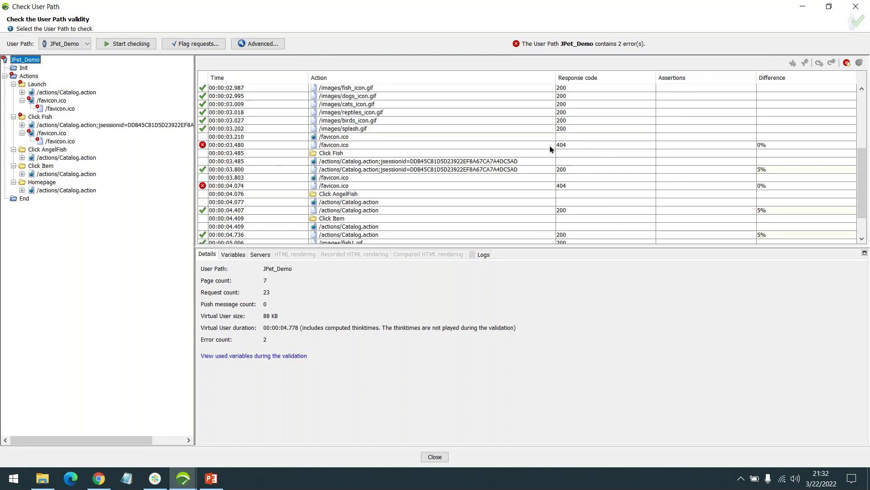
- View the response of Launch's /favicon.ico request in the check results and locate that request in the user path design
{"action": "left_click", "coordinate": [575, 145]}
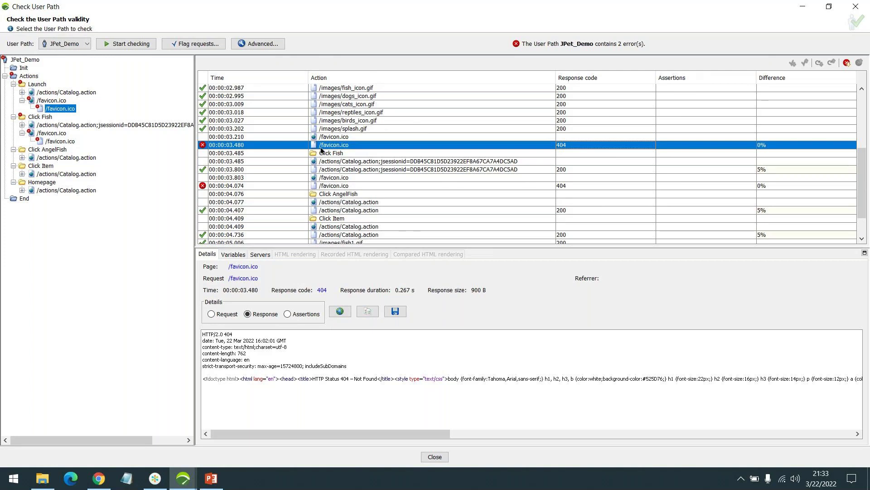
{"action": "right_click", "coordinate": [67, 109]}
{"action": "left_click", "coordinate": [90, 112]}
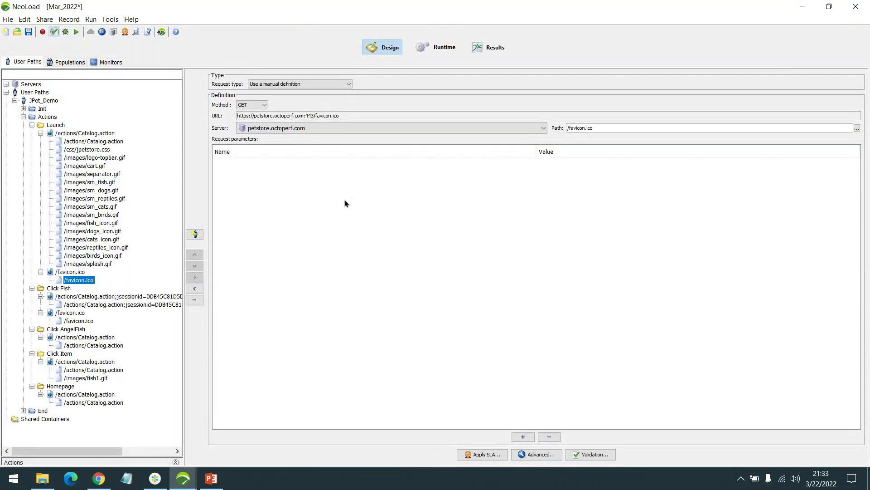
- Disable the /favicon.ico pages under Launch and Click Fish in the JPet_Demo user path
{"action": "left_click", "coordinate": [70, 272]}
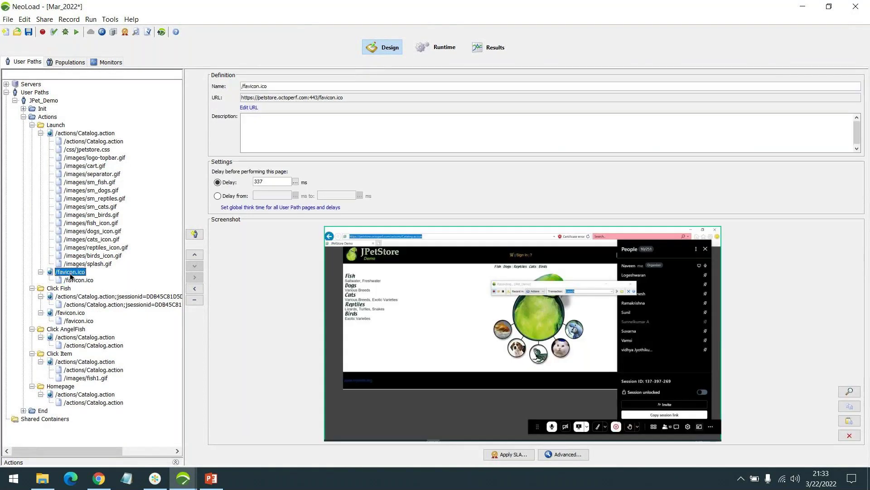
{"action": "right_click", "coordinate": [68, 274]}
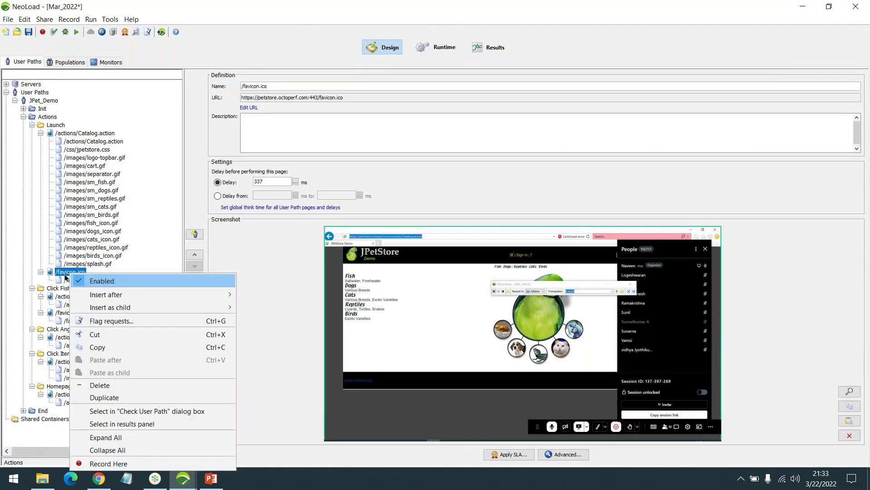
{"action": "left_click", "coordinate": [128, 284]}
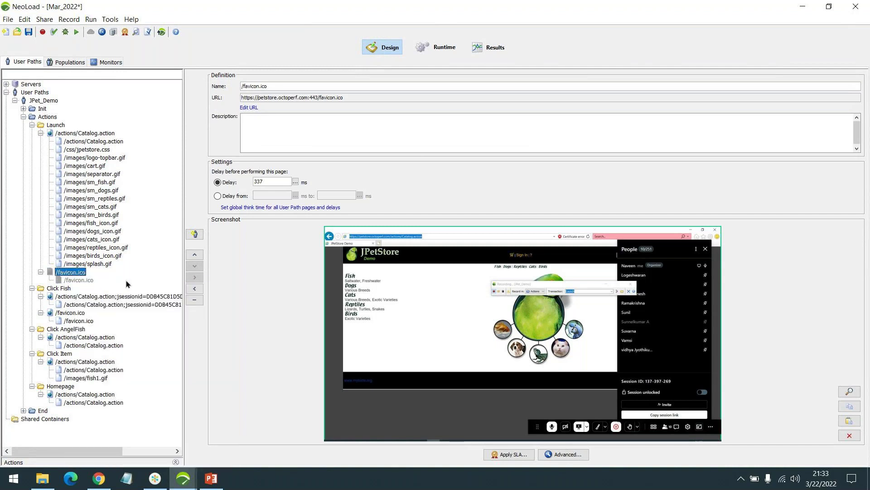
{"action": "right_click", "coordinate": [78, 315]}
{"action": "left_click", "coordinate": [106, 298]}
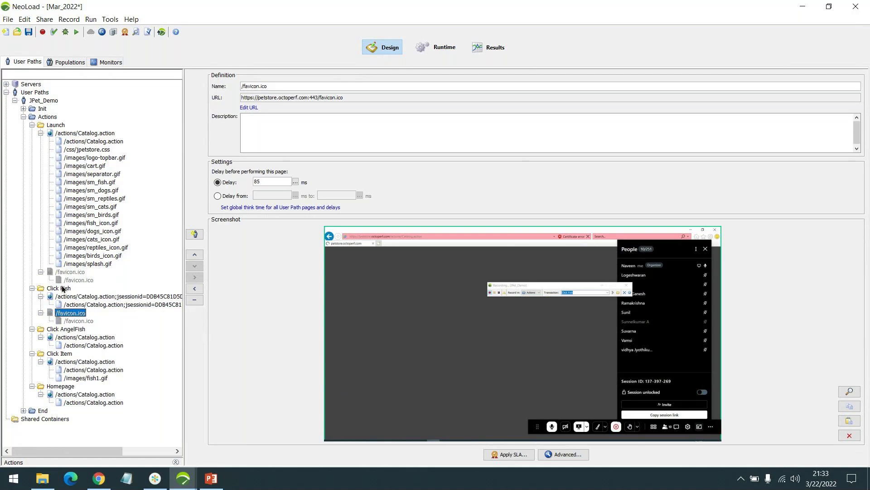
- Rerun the validity check of the JPet_Demo user path and close the check window
{"action": "left_click", "coordinate": [54, 33]}
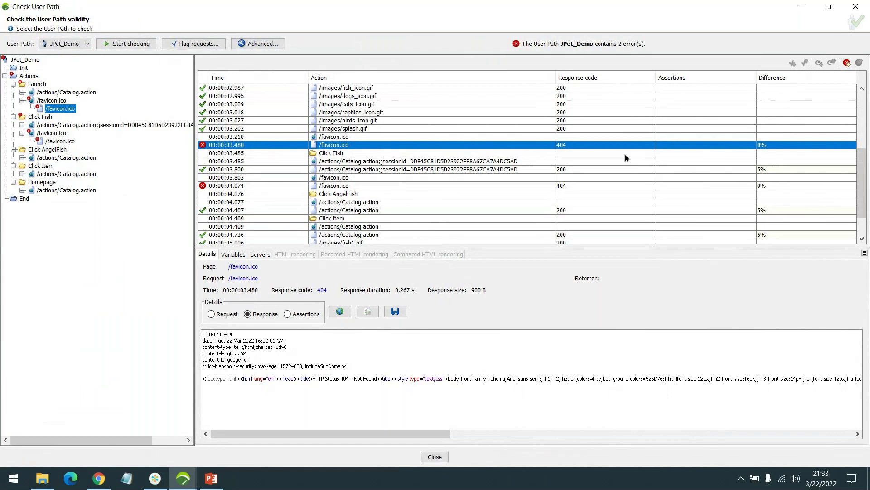
{"action": "left_click", "coordinate": [126, 43]}
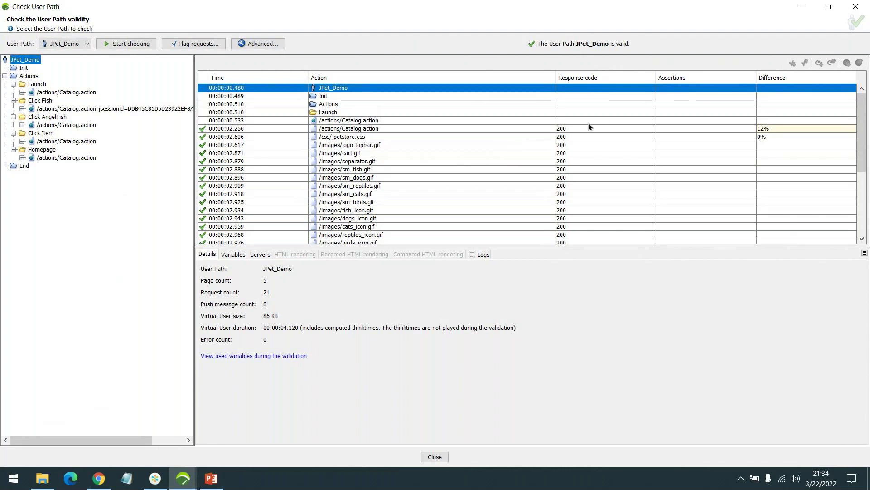
{"action": "left_click", "coordinate": [856, 12]}
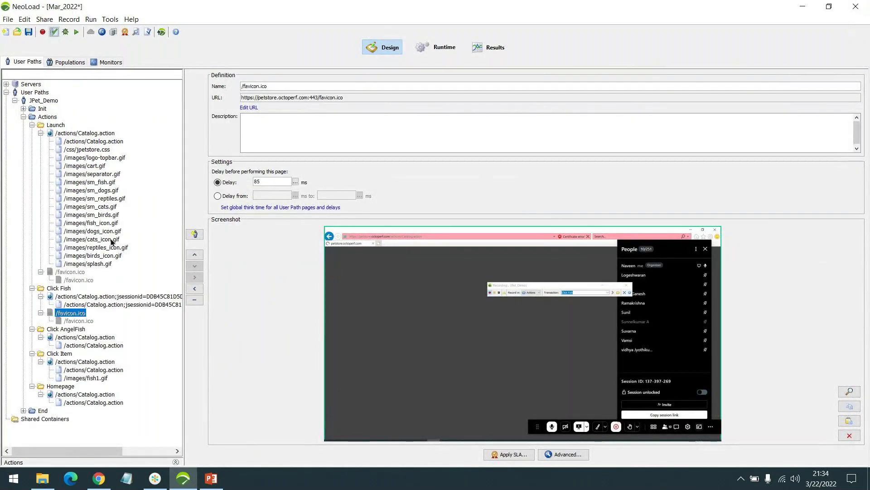
- Collapse Click Fish's catalog page and view the definition of Launch's first /actions/Catalog.action request
{"action": "left_click", "coordinate": [42, 133]}
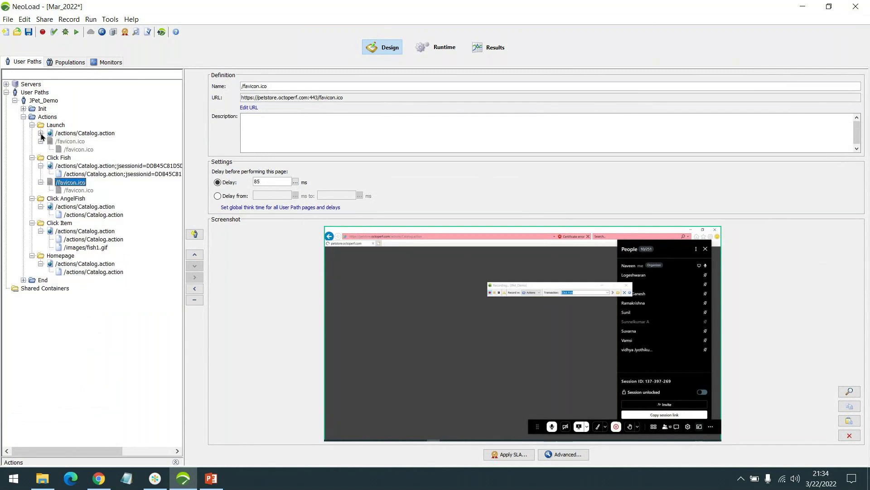
{"action": "left_click", "coordinate": [41, 165]}
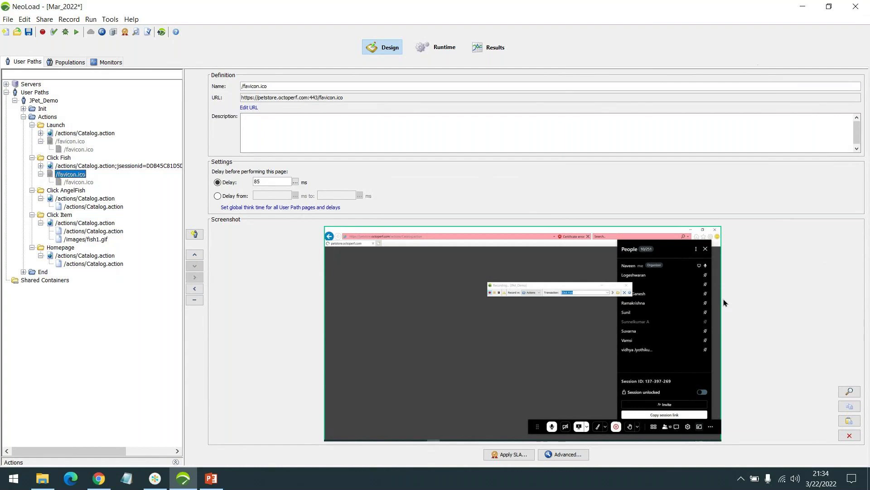
{"action": "left_click", "coordinate": [66, 182]}
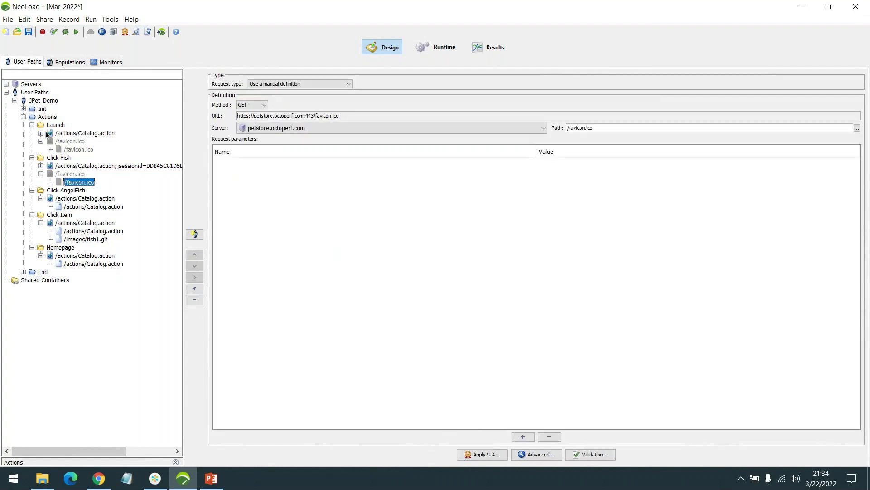
{"action": "left_click", "coordinate": [41, 133]}
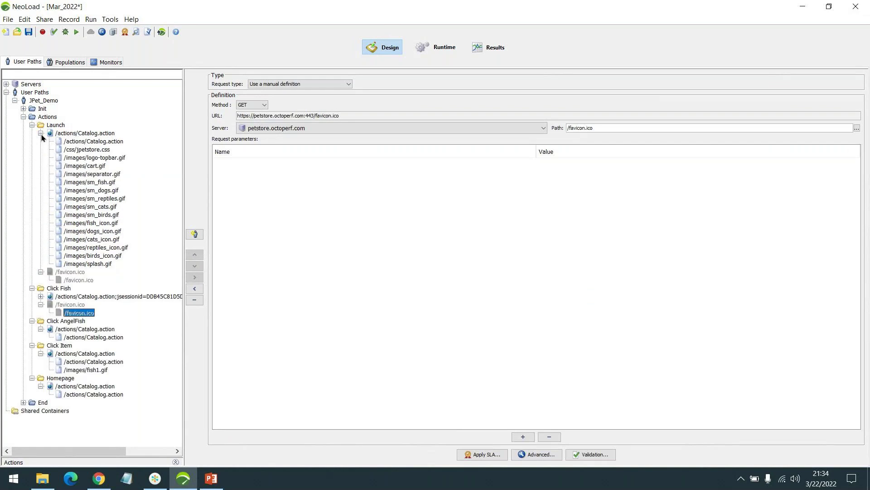
{"action": "left_click", "coordinate": [79, 144]}
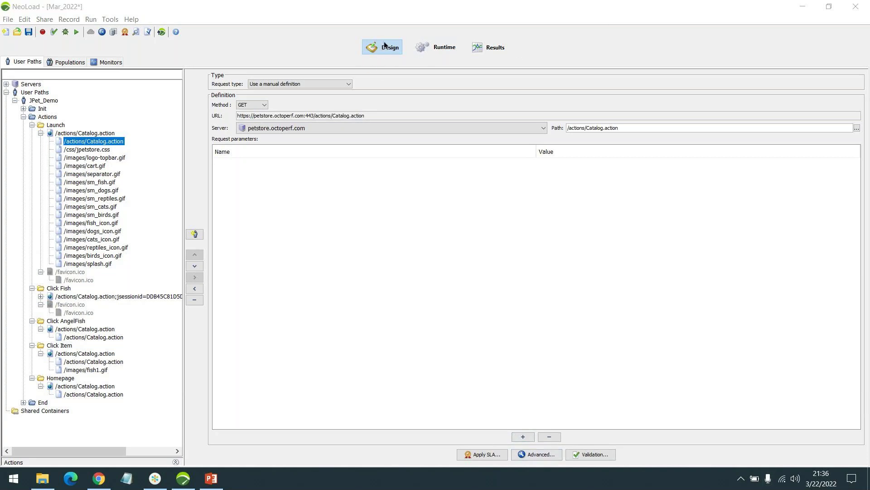
- View the Runtime scenario settings without creating a population and return to the Design view
{"action": "left_click", "coordinate": [433, 45]}
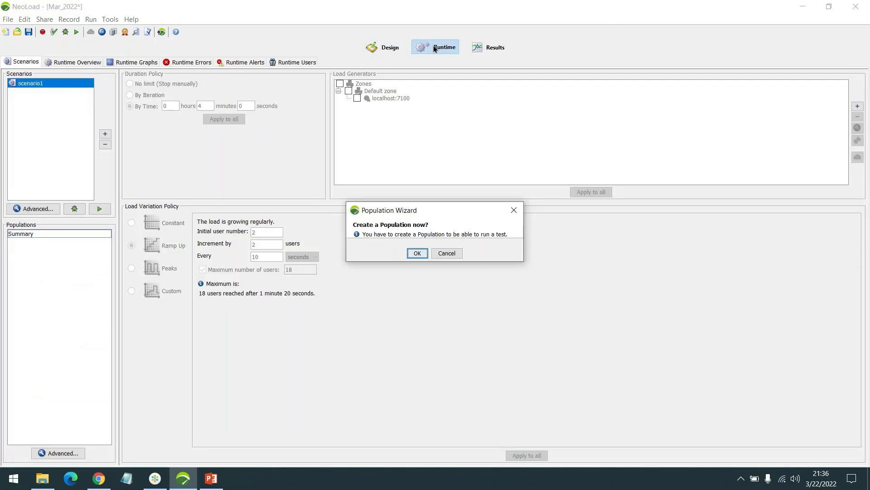
{"action": "left_click", "coordinate": [449, 255]}
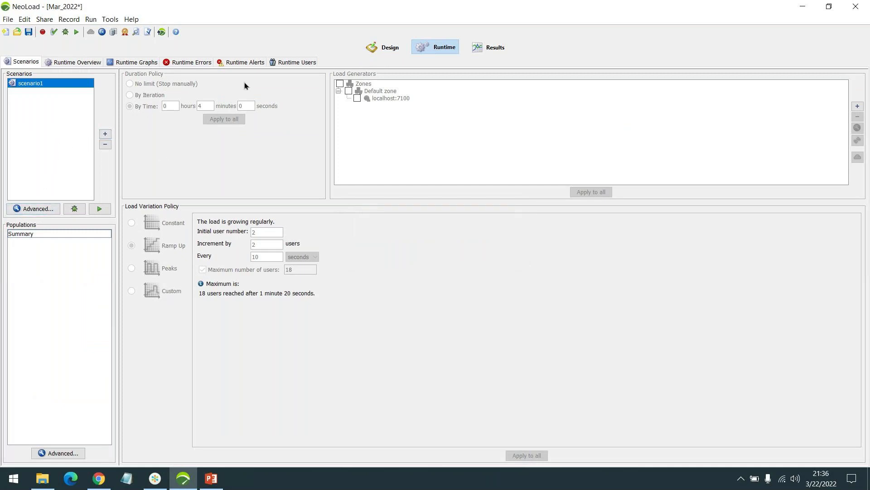
{"action": "left_click", "coordinate": [396, 49]}
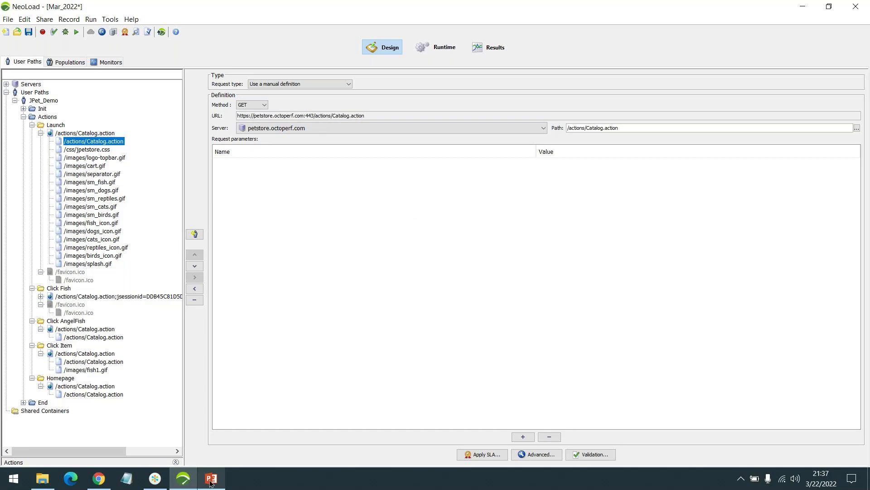
- Open the NeoLoad Course Content - 2022 PDF from the desktop in Edge and close the empty new tab
{"action": "left_click", "coordinate": [63, 482]}
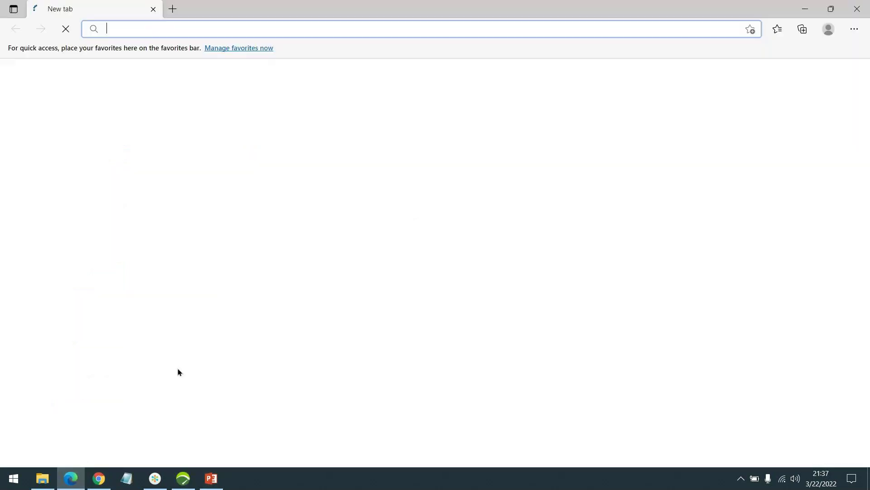
{"action": "left_click", "coordinate": [868, 479]}
{"action": "double_click", "coordinate": [20, 68]}
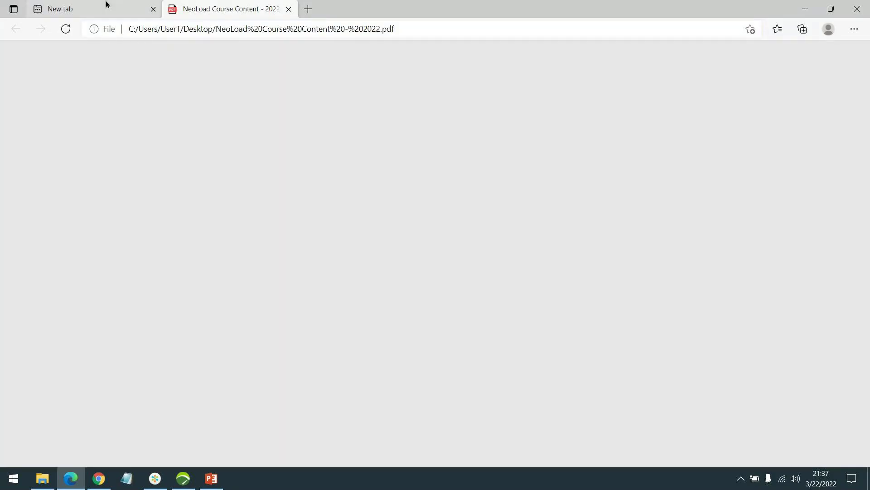
{"action": "left_click", "coordinate": [153, 10]}
- Look through the course outline in the PDF and return to the Installation of NeoLoad topic on page 1
{"action": "scroll", "coordinate": [422, 168], "scroll_direction": "down", "scroll_amount": 10}
{"action": "scroll", "coordinate": [472, 190], "scroll_direction": "up", "scroll_amount": 5}
{"action": "scroll", "coordinate": [472, 192], "scroll_direction": "up", "scroll_amount": 3}
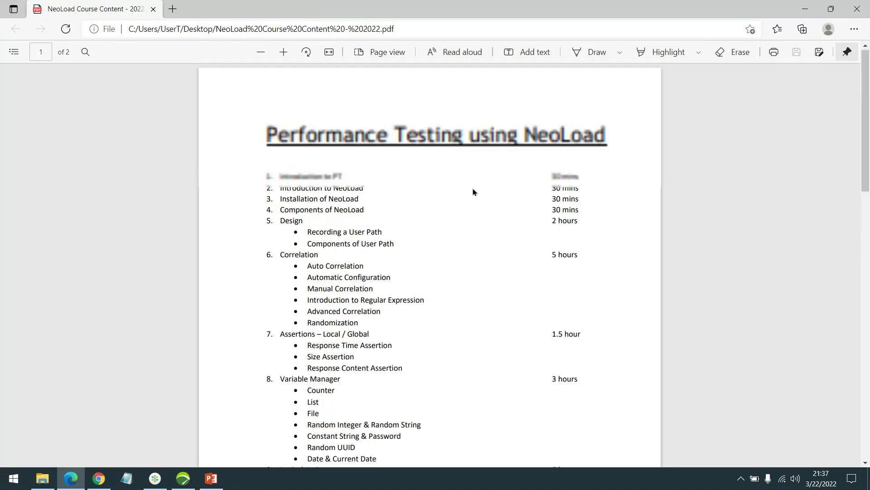
{"action": "left_click_drag", "start_coordinate": [281, 201], "coordinate": [363, 199]}
{"action": "left_click", "coordinate": [363, 200]}
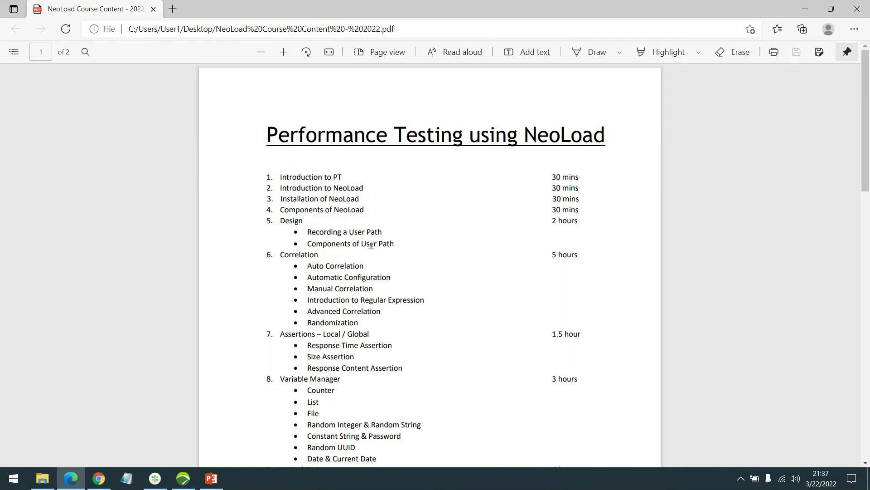
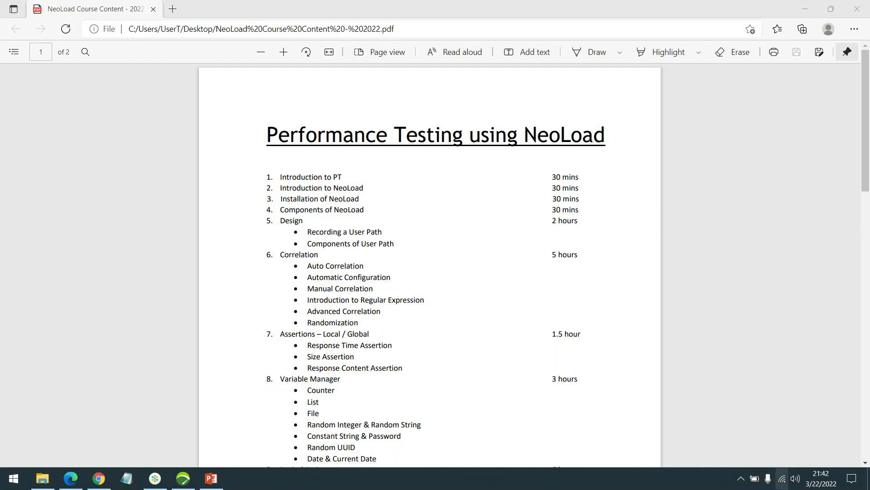
{"action": "left_click", "coordinate": [795, 478]}
{"action": "key", "text": "XF86AudioLowerVolume"}
{"action": "left_click", "coordinate": [424, 320]}
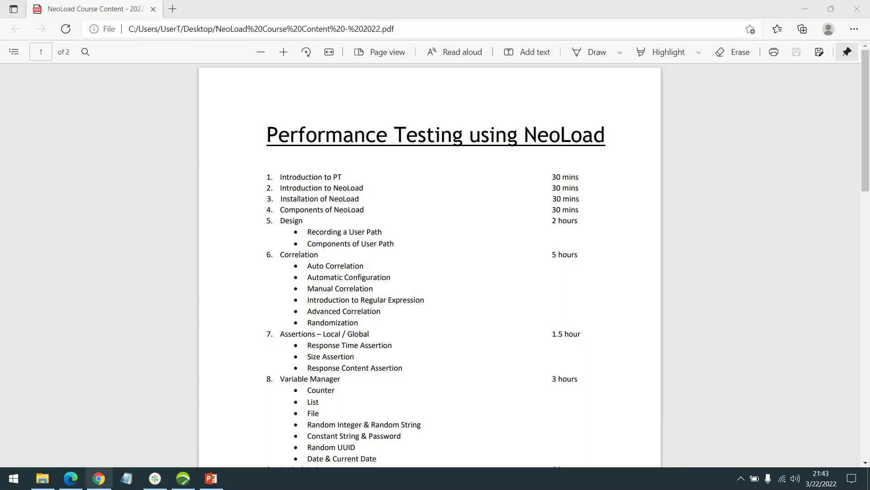
{"action": "left_click", "coordinate": [76, 483]}
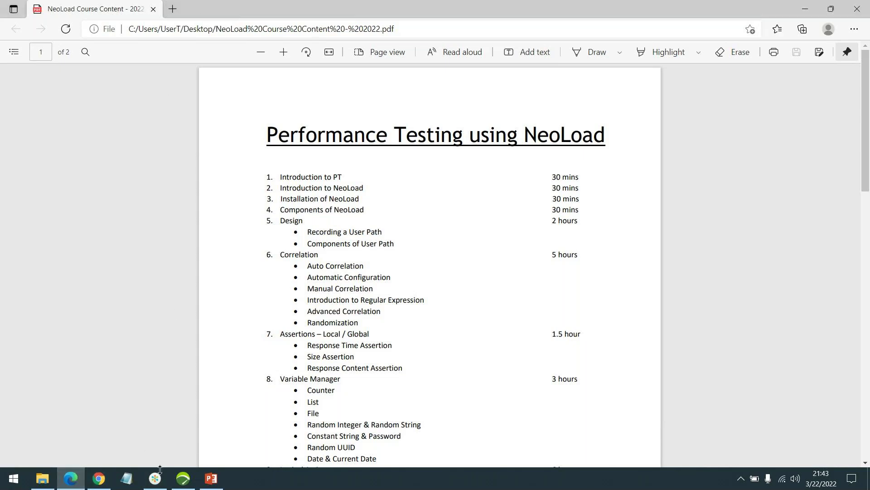
- Switch to Chrome and open tricentis.com in a new tab
{"action": "left_click", "coordinate": [102, 479]}
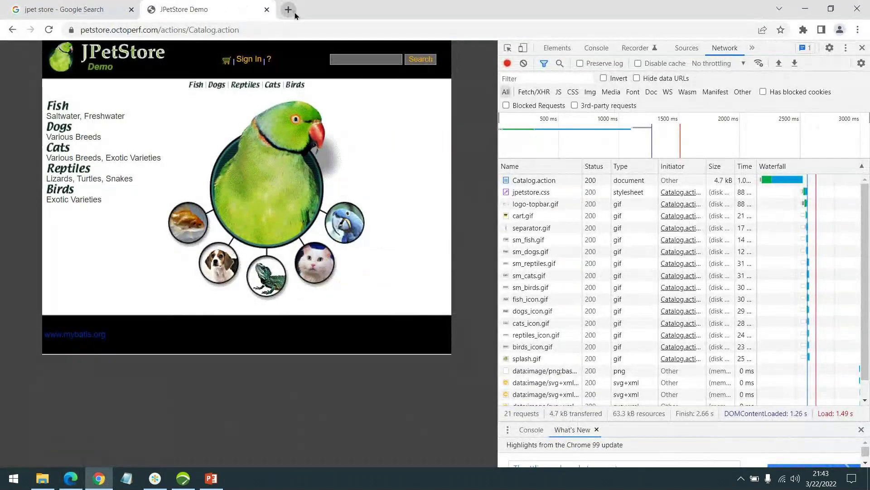
{"action": "left_click", "coordinate": [295, 13]}
{"action": "type", "text": "tricentis.com"}
{"action": "key", "text": "Return"}
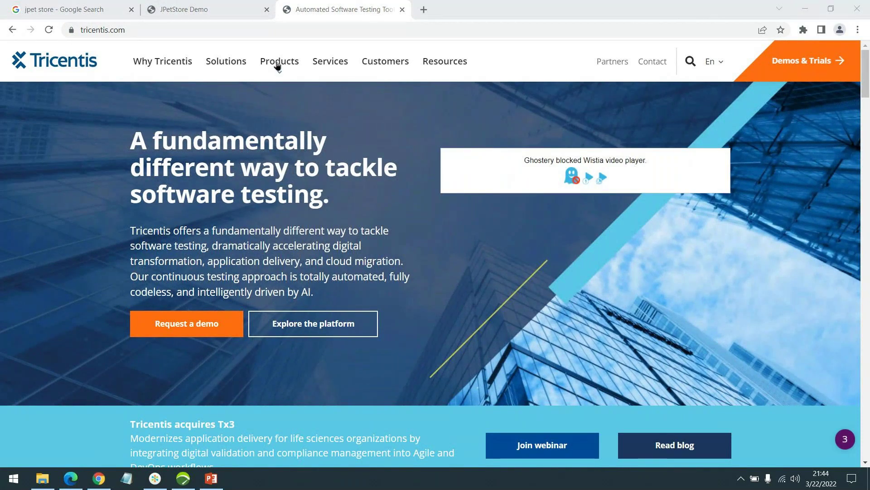
- Open the Tricentis NeoLoad product page in its own tab and bring it to the front
{"action": "mouse_move", "coordinate": [278, 67]}
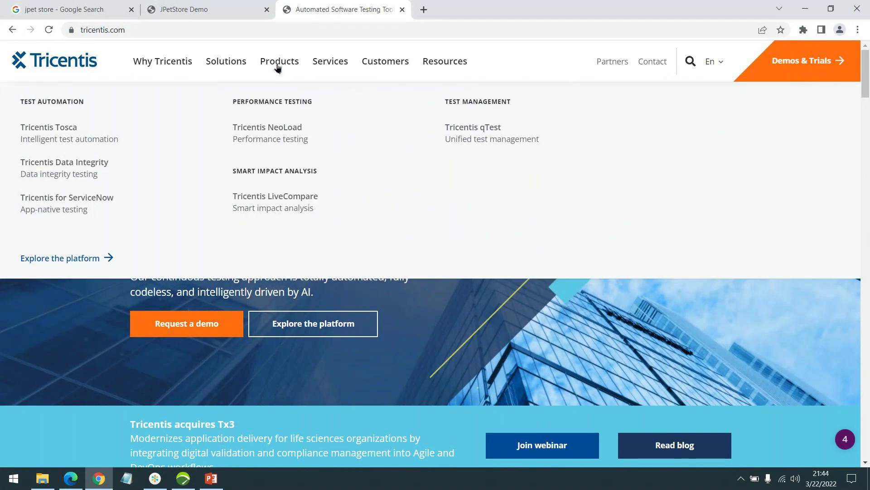
{"action": "middle_click", "coordinate": [253, 142]}
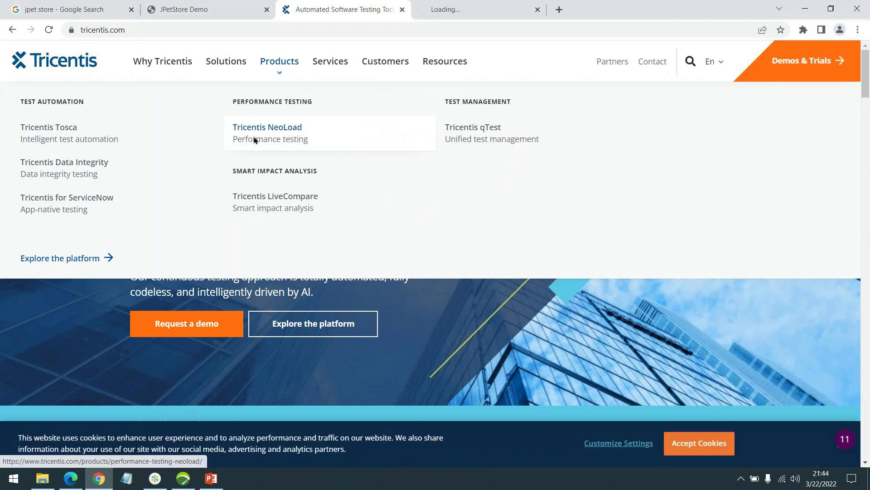
{"action": "left_click", "coordinate": [471, 10]}
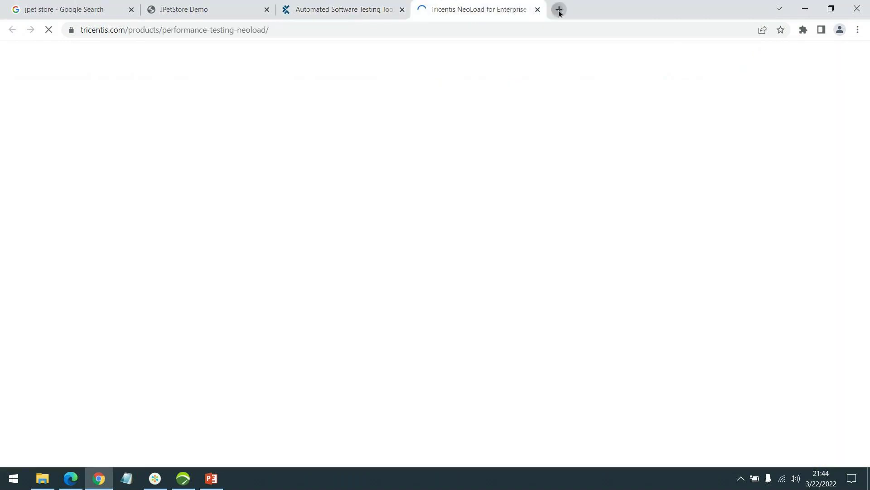
- Open neotys.com in another new tab
{"action": "left_click", "coordinate": [558, 9]}
{"action": "type", "text": "neotys"}
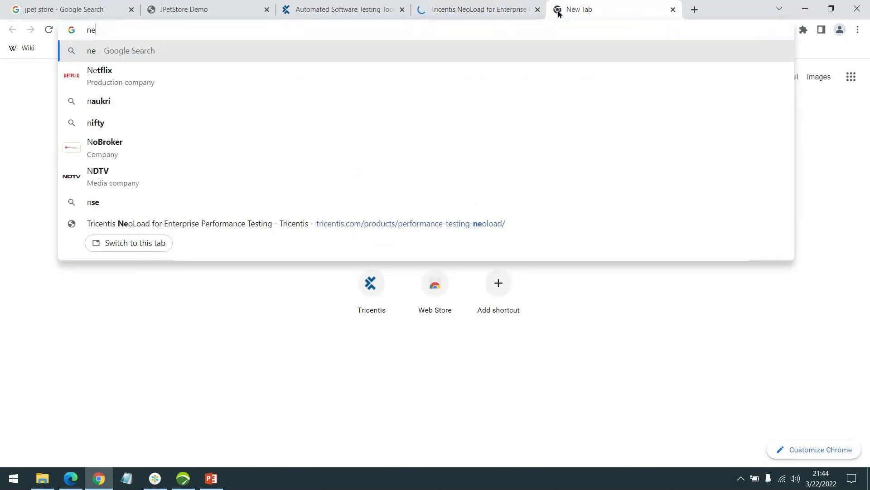
{"action": "type", "text": ".com"}
{"action": "key", "text": "Return"}
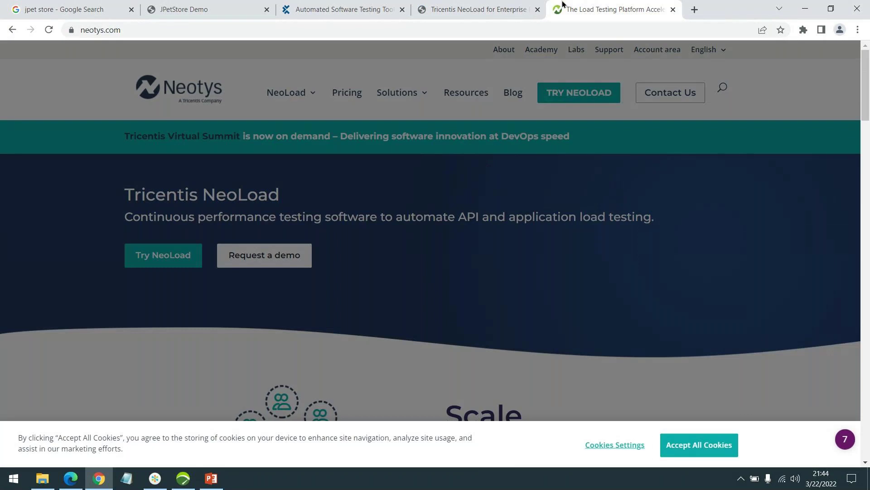
- View the Tricentis NeoLoad product page, return to the Neotys site and accept all its cookies
{"action": "left_click", "coordinate": [457, 8]}
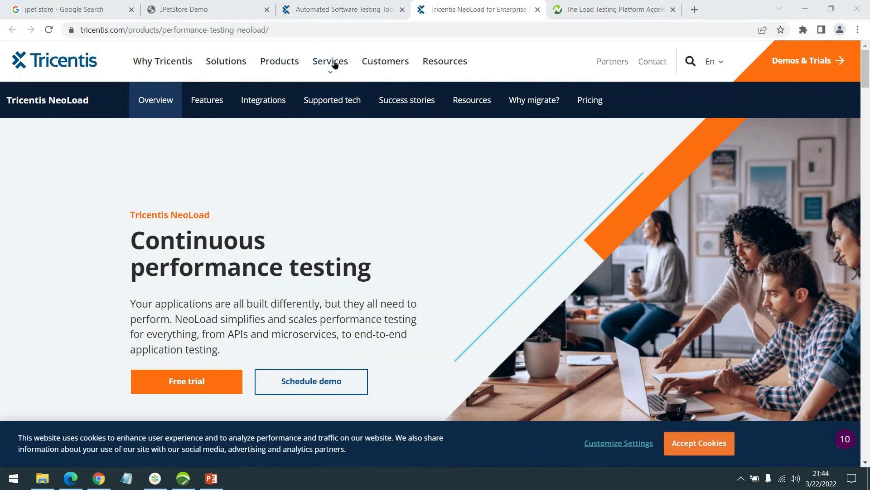
{"action": "left_click", "coordinate": [619, 9]}
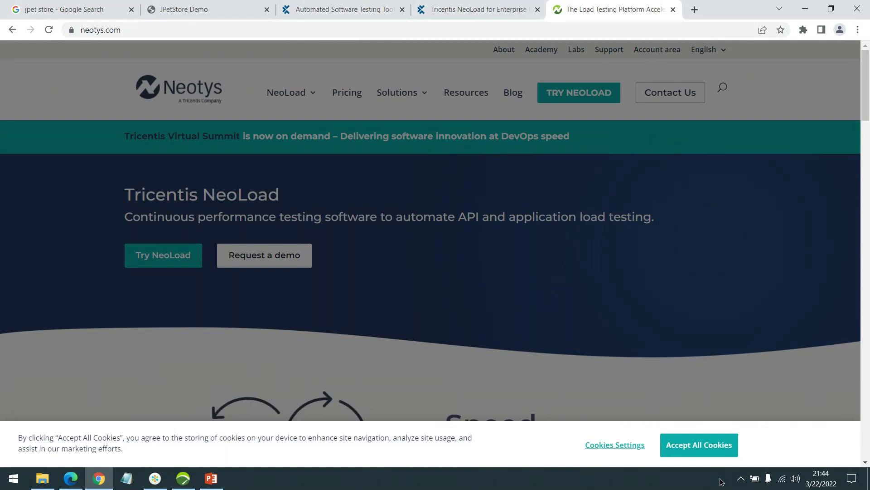
{"action": "left_click", "coordinate": [686, 444]}
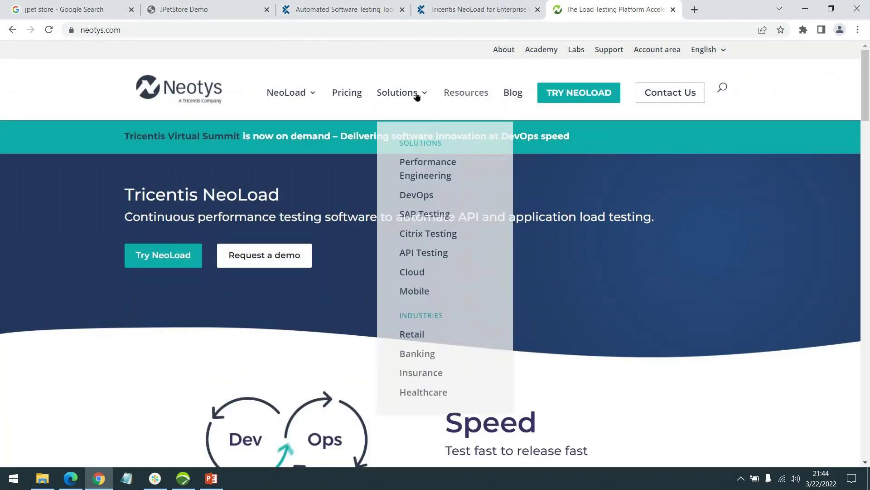
- Open the NeoLoad pricing page on the Neotys site and review its licensing information
{"action": "left_click", "coordinate": [347, 104]}
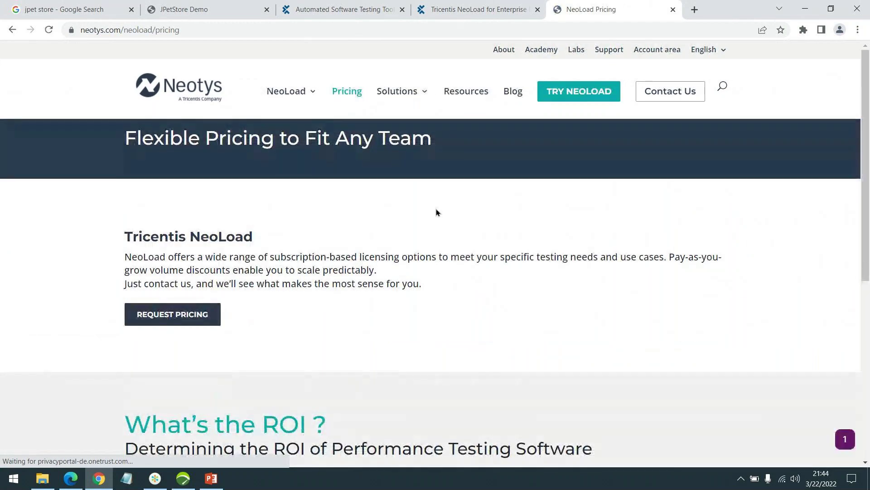
{"action": "scroll", "coordinate": [435, 210], "scroll_direction": "down", "scroll_amount": 2}
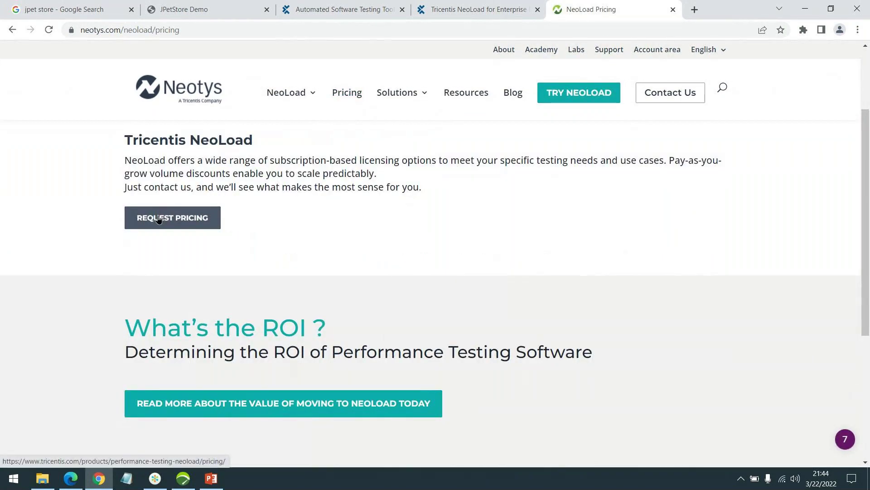
{"action": "scroll", "coordinate": [349, 193], "scroll_direction": "down", "scroll_amount": 2}
{"action": "scroll", "coordinate": [348, 194], "scroll_direction": "up", "scroll_amount": 4}
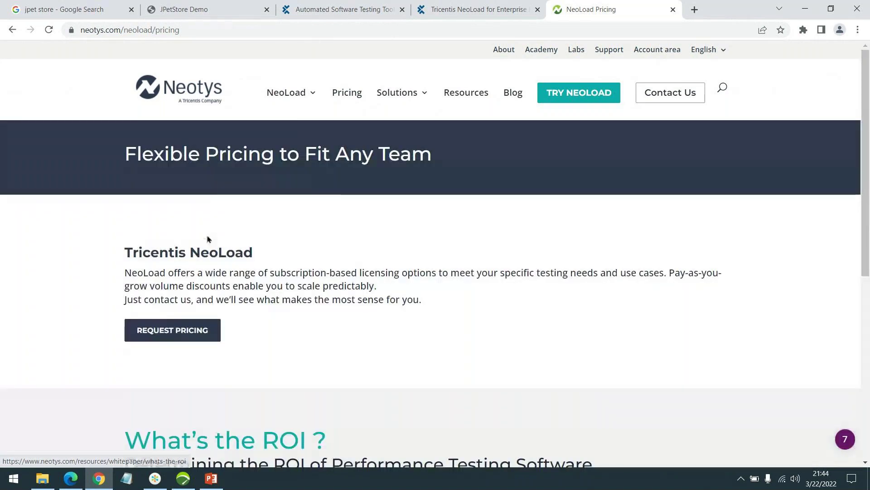
- Open the Tricentis NeoLoad pricing request page from the Neotys site and examine the starting price
{"action": "scroll", "coordinate": [216, 346], "scroll_direction": "down", "scroll_amount": 1}
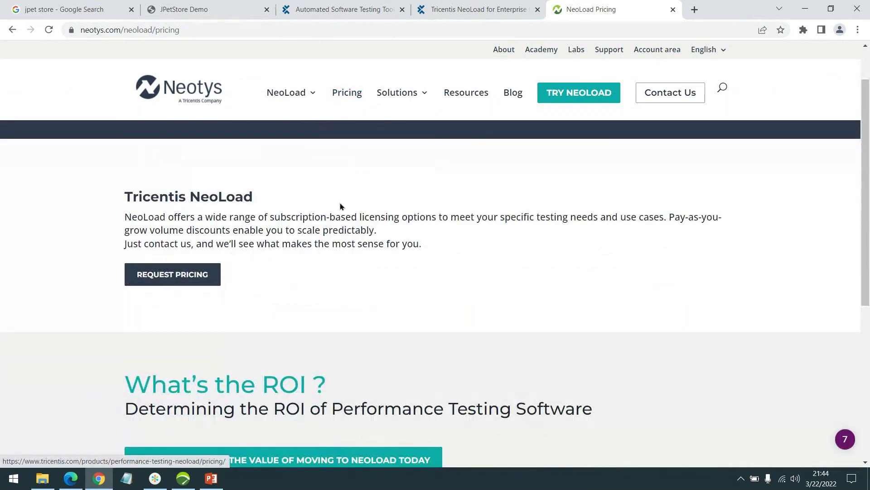
{"action": "left_click", "coordinate": [176, 285]}
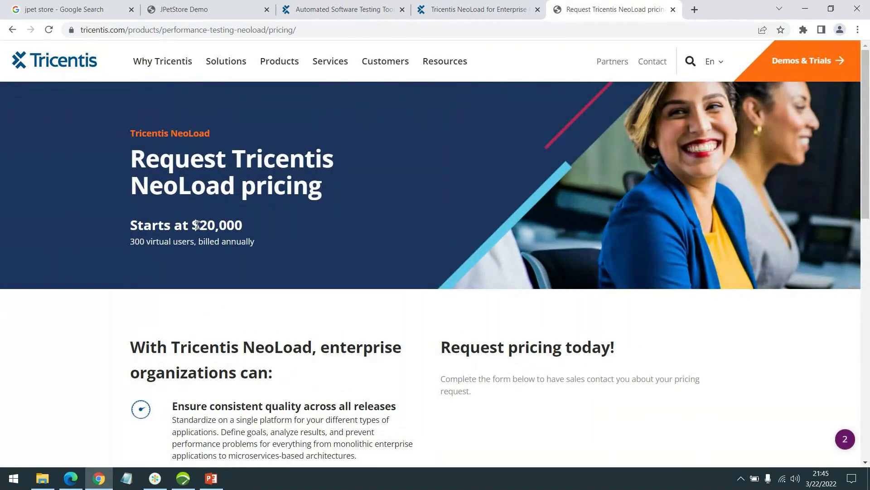
{"action": "left_click_drag", "start_coordinate": [189, 225], "coordinate": [261, 232]}
{"action": "left_click", "coordinate": [277, 234]}
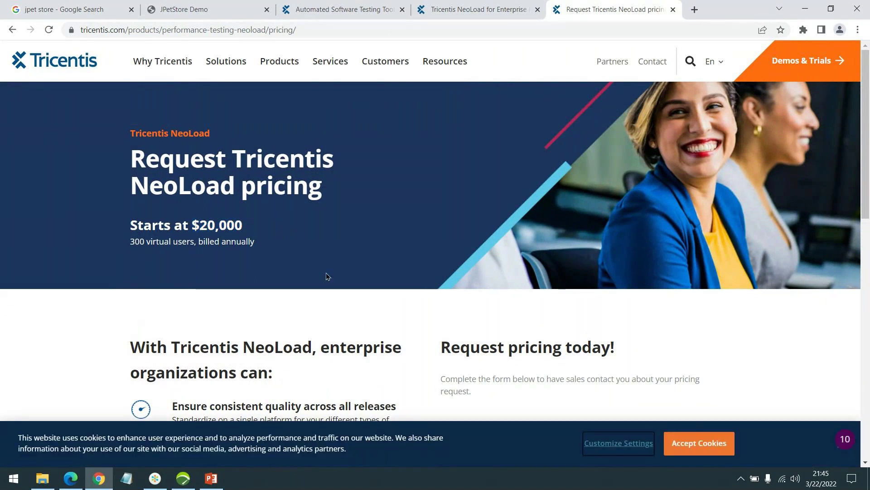
- Review the NeoLoad benefits and the pricing request section, and accept the site's cookies
{"action": "scroll", "coordinate": [503, 209], "scroll_direction": "down", "scroll_amount": 3}
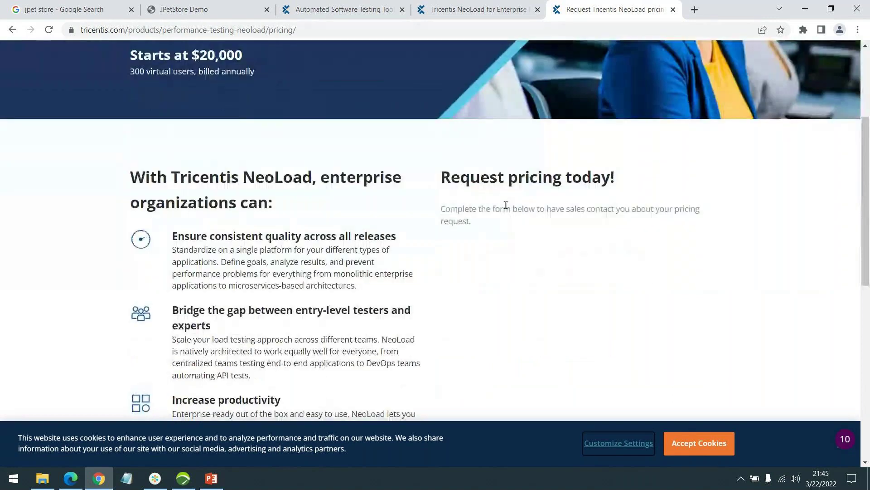
{"action": "scroll", "coordinate": [358, 225], "scroll_direction": "down", "scroll_amount": 2}
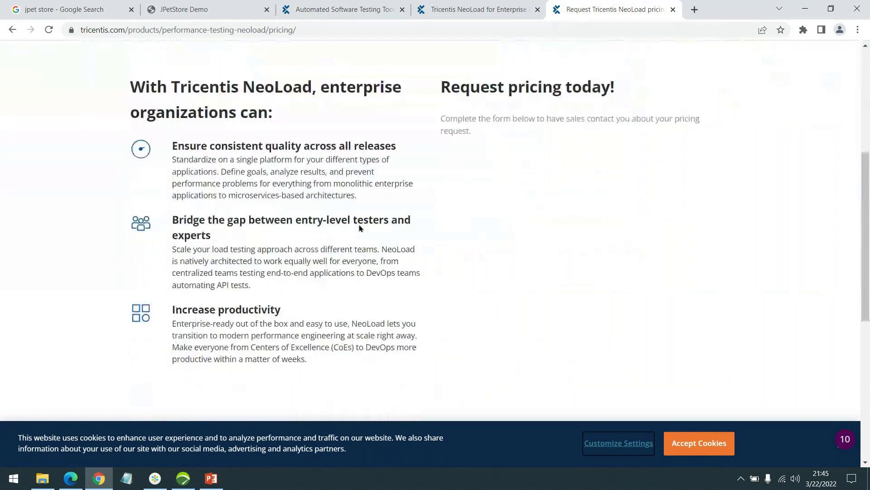
{"action": "scroll", "coordinate": [357, 222], "scroll_direction": "up", "scroll_amount": 5}
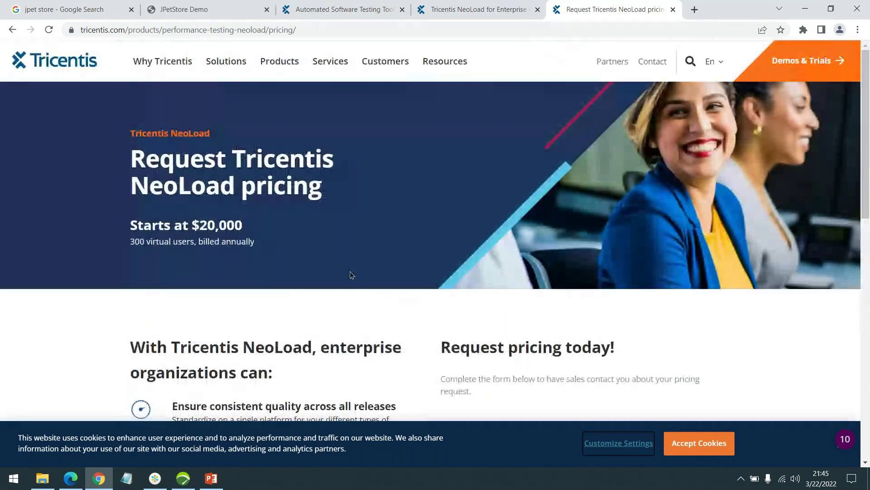
{"action": "left_click", "coordinate": [699, 442]}
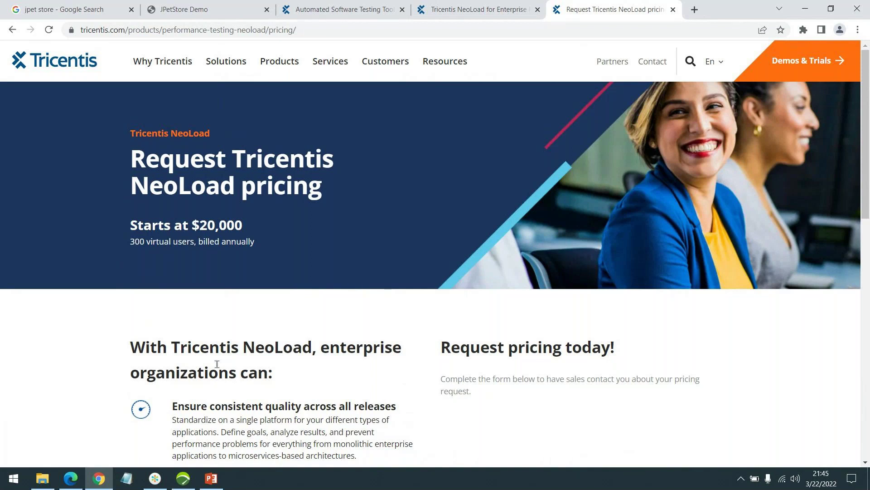
- Switch to NeoLoad, view the Mar_2022 project's Runtime settings past the population creation prompt, and return to Design
{"action": "left_click", "coordinate": [183, 477]}
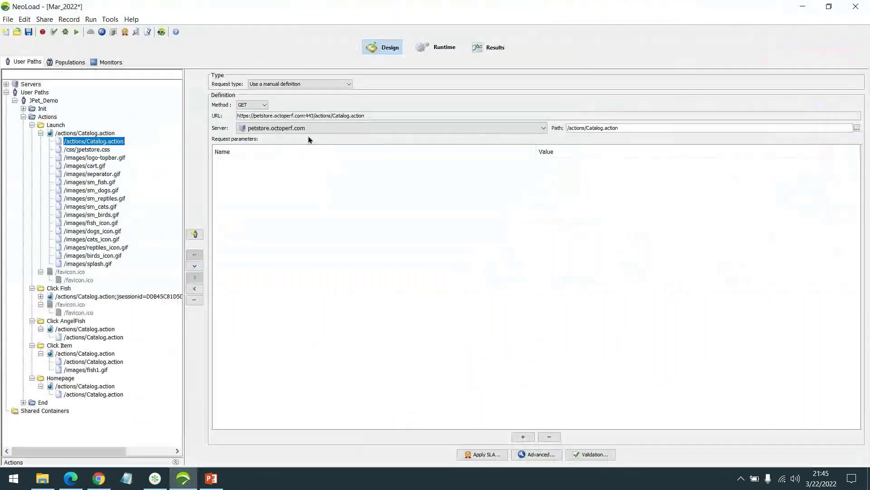
{"action": "left_click", "coordinate": [436, 52]}
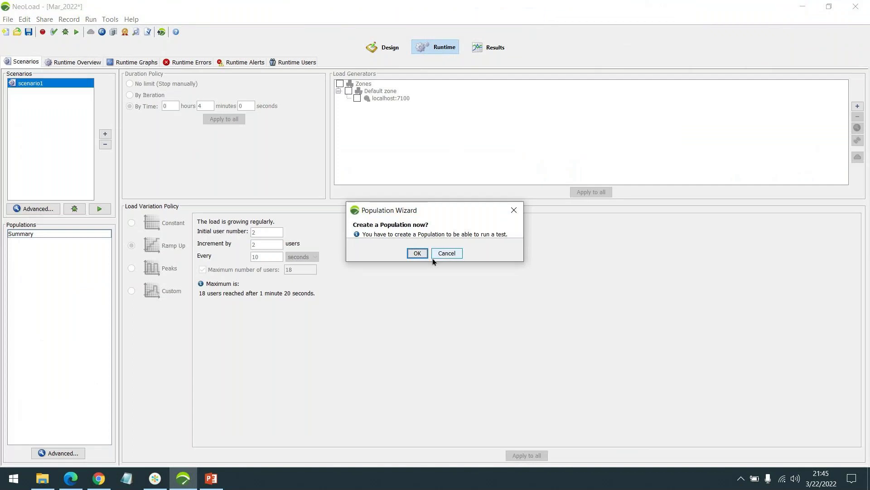
{"action": "left_click", "coordinate": [422, 254]}
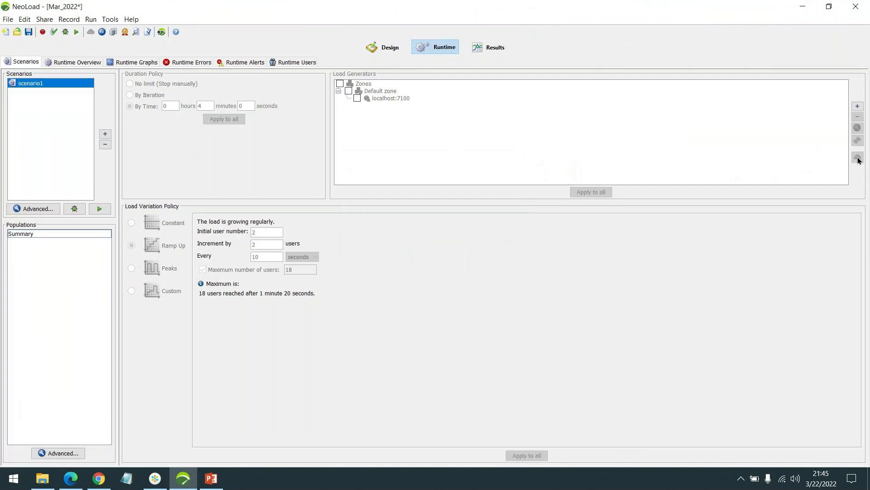
{"action": "left_click", "coordinate": [383, 49]}
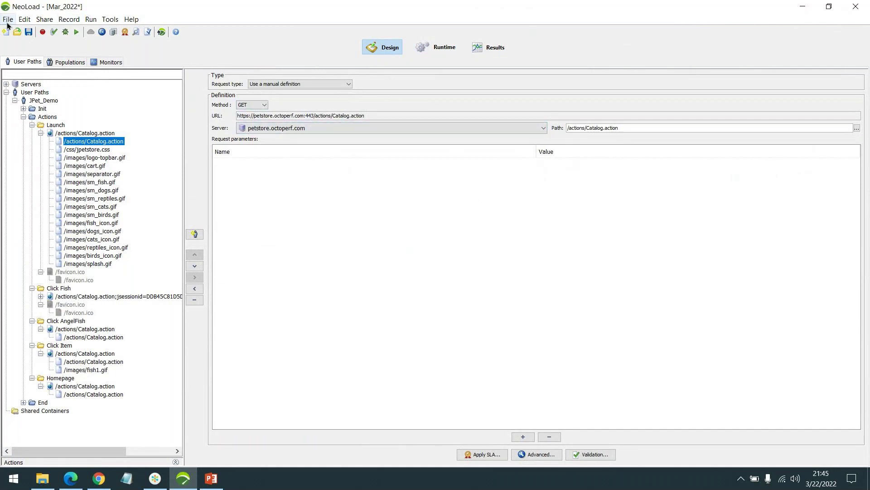
- Save the Mar_2022 project and open the recent project NewProject1
{"action": "left_click", "coordinate": [25, 37]}
{"action": "key", "text": "alt+f"}
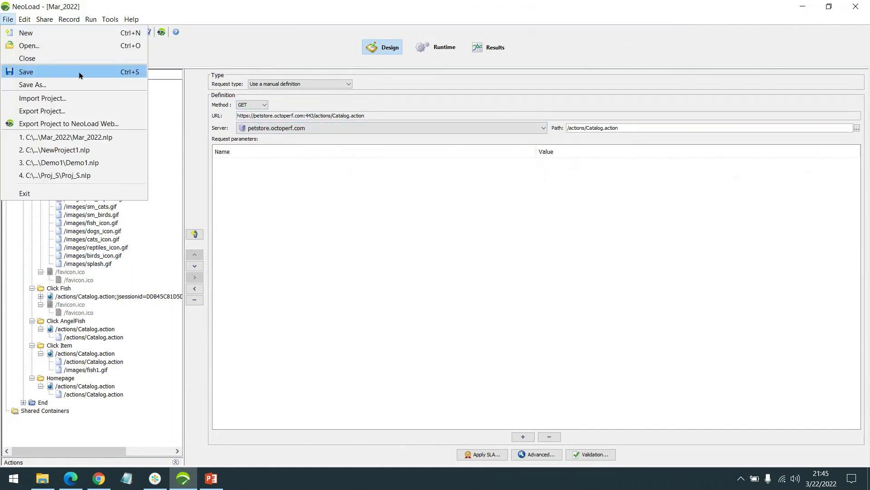
{"action": "left_click", "coordinate": [89, 152]}
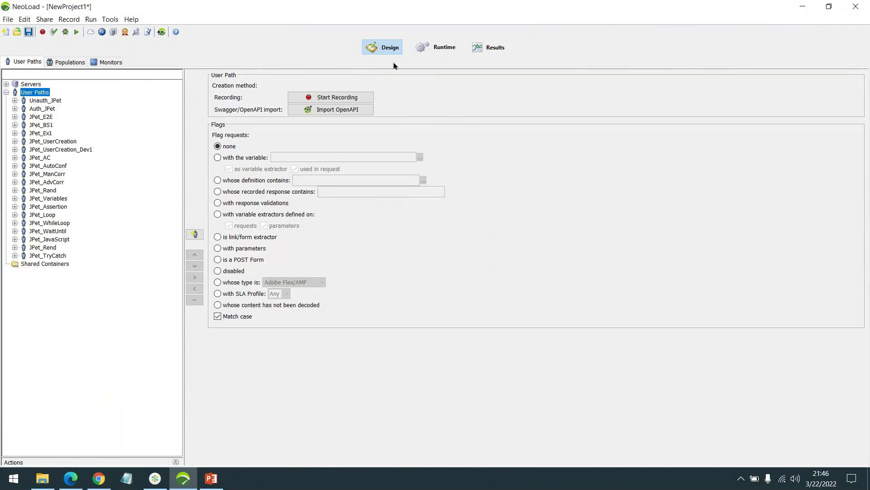
- Show the Runtime scenarios of NewProject1 and check the cloud option of the load generators
{"action": "left_click", "coordinate": [422, 45]}
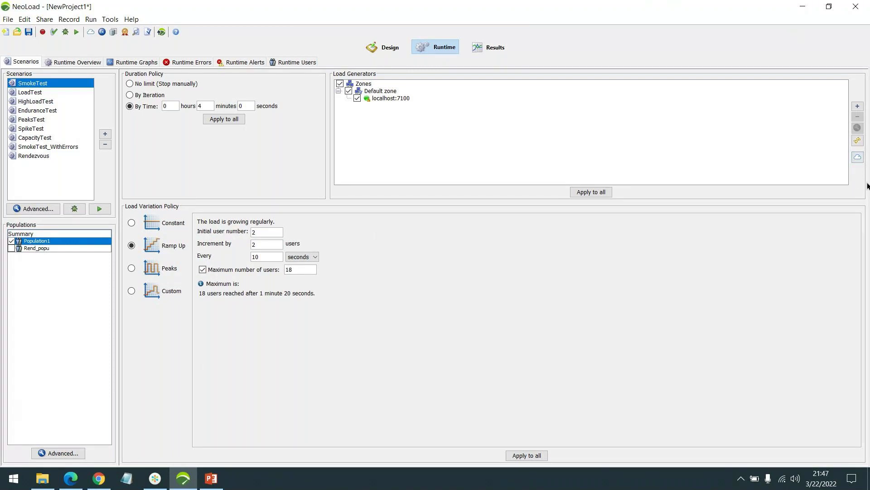
{"action": "left_click", "coordinate": [858, 162]}
{"action": "left_click", "coordinate": [565, 267]}
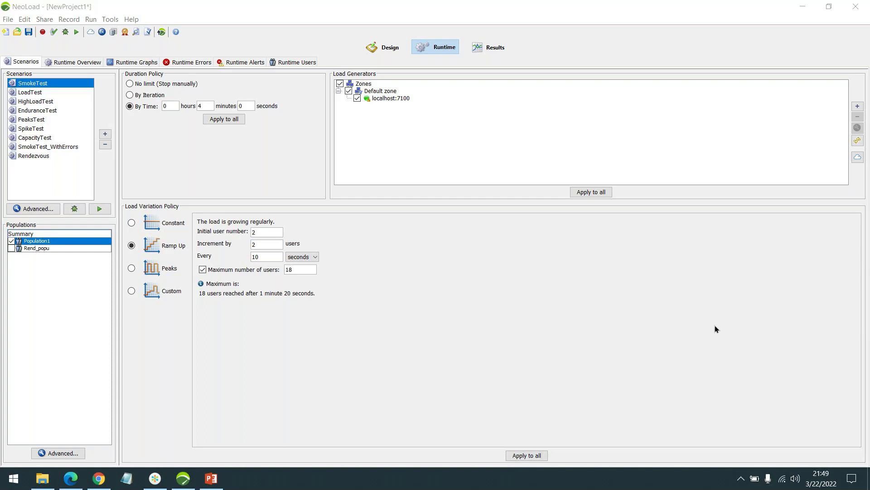
- Switch to Chrome and look up Google images of "swiss knife" in a new tab
{"action": "left_click", "coordinate": [100, 482]}
{"action": "left_click", "coordinate": [696, 10]}
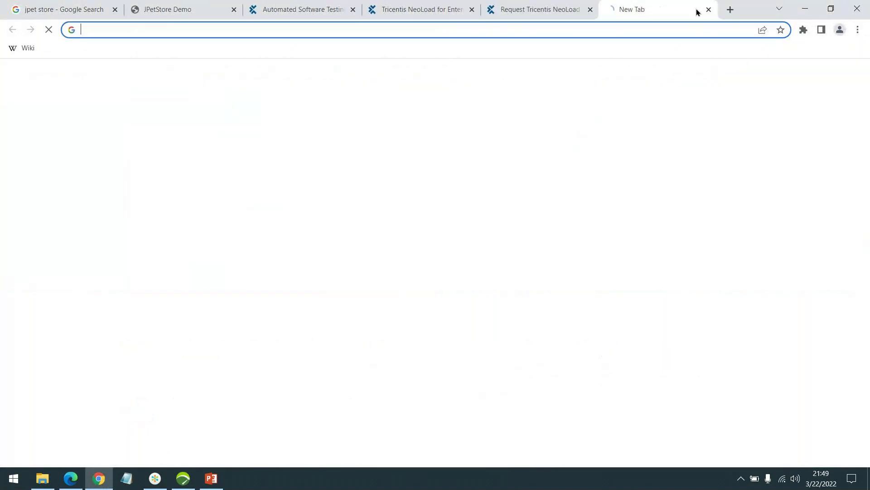
{"action": "type", "text": "swiss knife"}
{"action": "key", "text": "Return"}
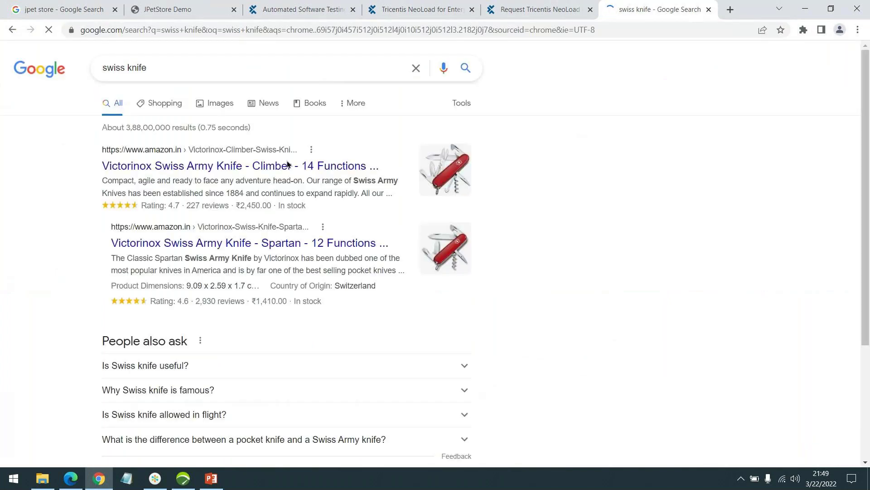
{"action": "left_click", "coordinate": [210, 106]}
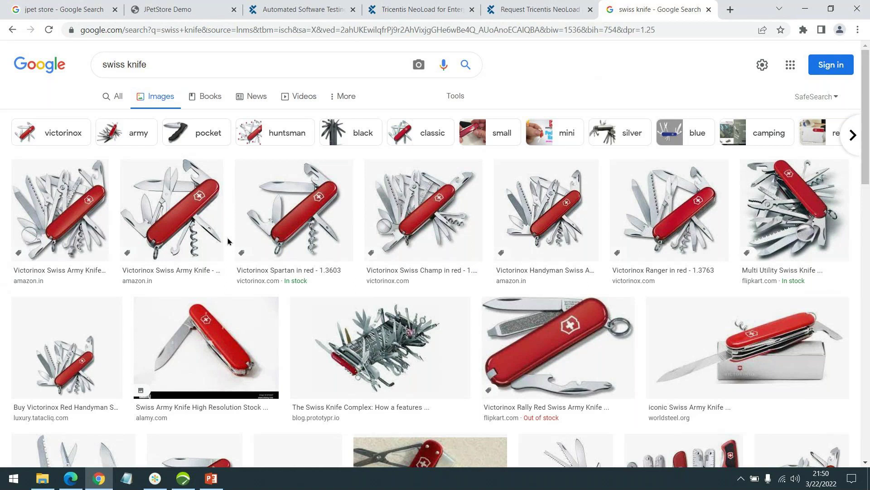
- Return to NeoLoad and display the "Constant - SmokeTest - 21:18 - 2 Mar 2022" test result
{"action": "left_click", "coordinate": [183, 478]}
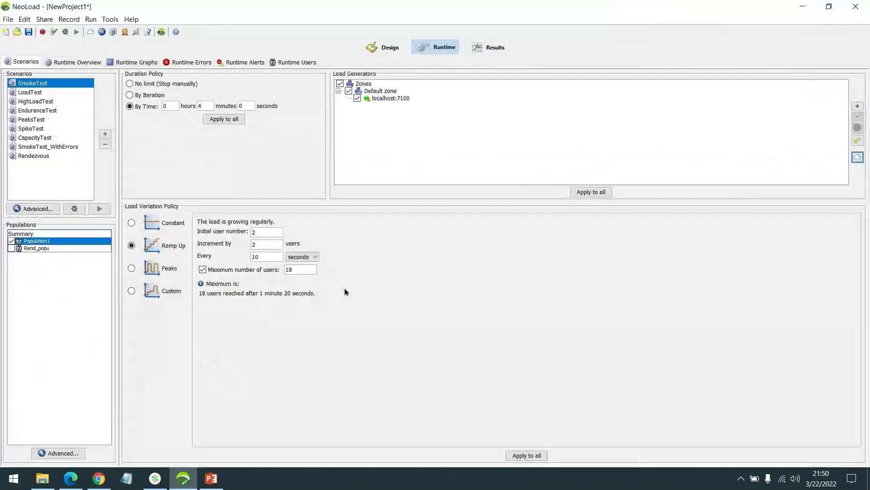
{"action": "left_click", "coordinate": [494, 48]}
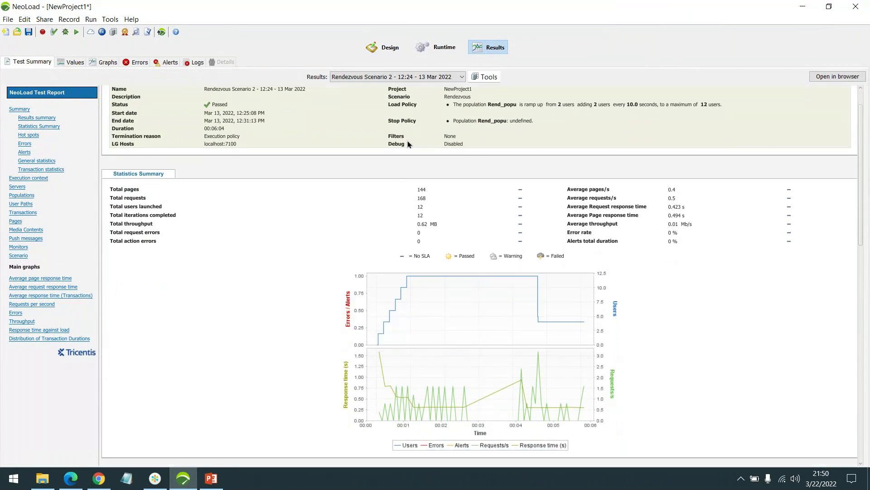
{"action": "left_click", "coordinate": [407, 77]}
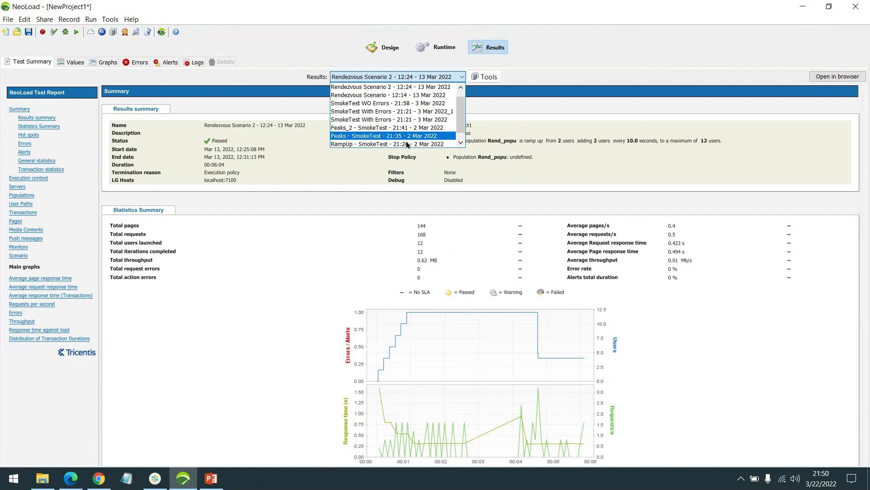
{"action": "scroll", "coordinate": [407, 143], "scroll_direction": "down", "scroll_amount": 1}
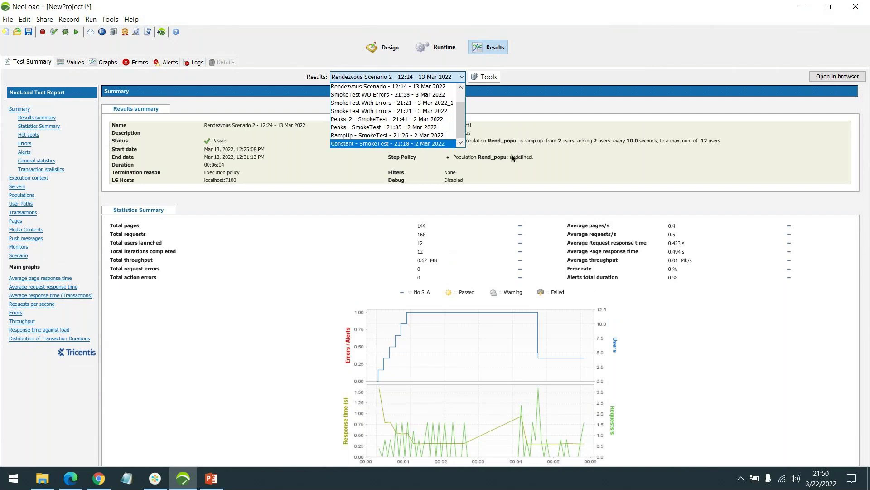
{"action": "key", "text": "Return"}
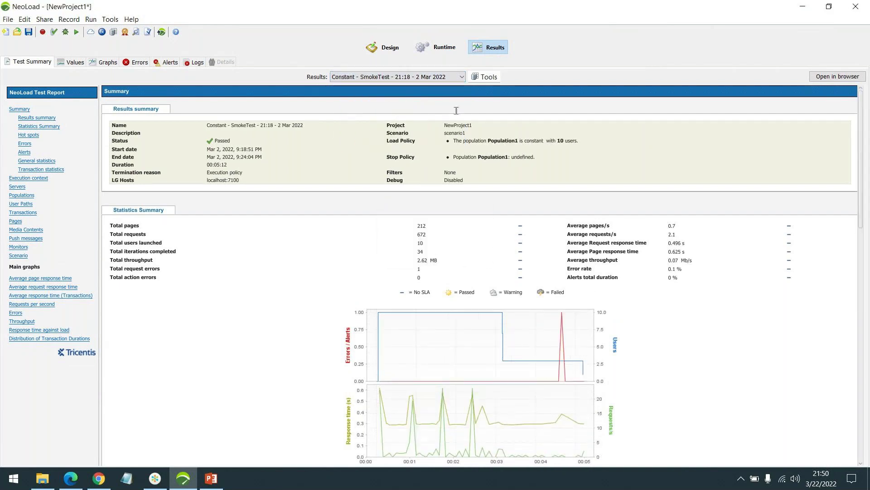
- Display the "RampUp - SmokeTest - 21:26 - 2 Mar 2022" result and review its summary statistics and graphs
{"action": "left_click", "coordinate": [440, 77]}
{"action": "left_click", "coordinate": [385, 136]}
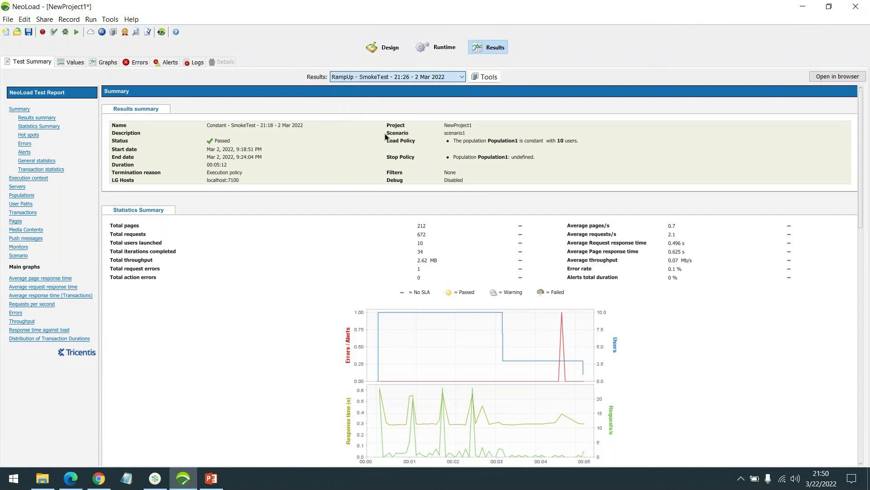
{"action": "scroll", "coordinate": [413, 250], "scroll_direction": "down", "scroll_amount": 1}
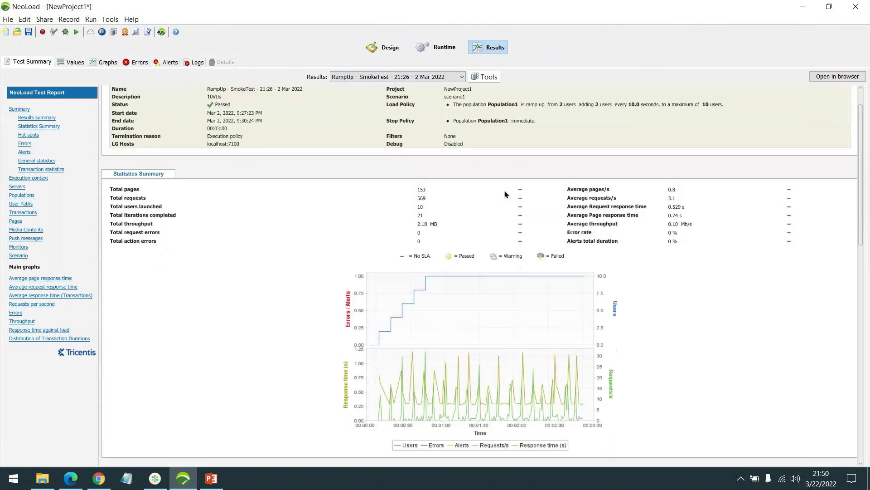
{"action": "scroll", "coordinate": [243, 249], "scroll_direction": "down", "scroll_amount": 1}
{"action": "scroll", "coordinate": [242, 248], "scroll_direction": "up", "scroll_amount": 2}
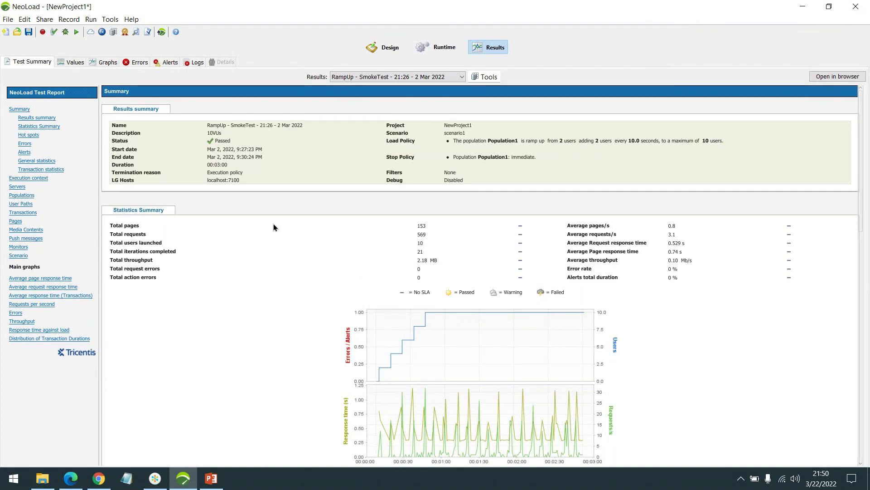
- Examine the RampUp result's Transactions report for the JPet_Assertion, JPet_Rand and Unauth_JPet user paths
{"action": "scroll", "coordinate": [330, 220], "scroll_direction": "down", "scroll_amount": 3}
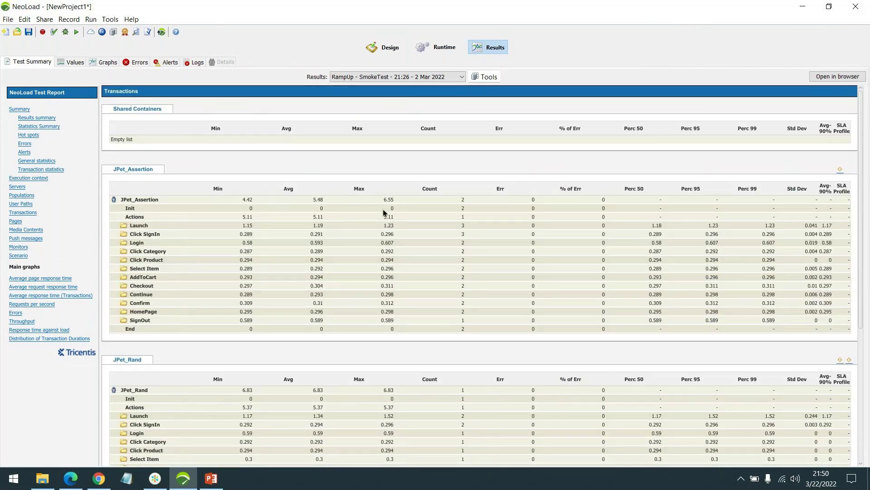
{"action": "scroll", "coordinate": [383, 208], "scroll_direction": "down", "scroll_amount": 3}
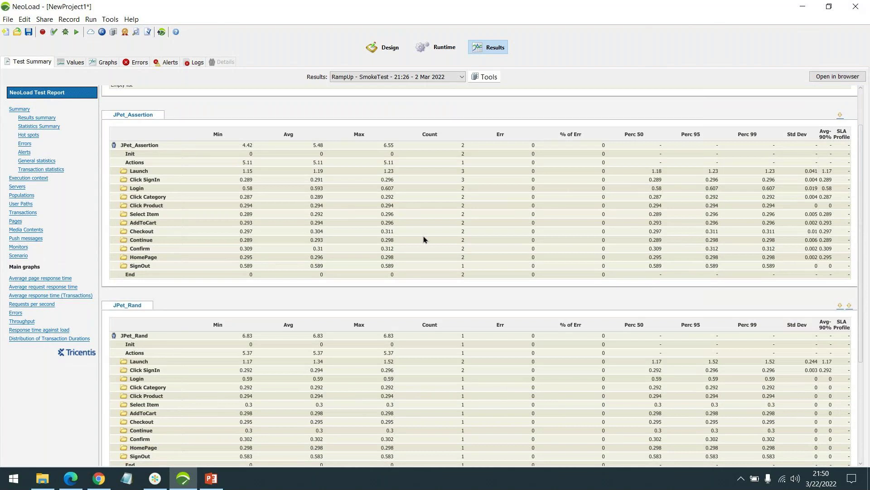
{"action": "scroll", "coordinate": [399, 241], "scroll_direction": "down", "scroll_amount": 3}
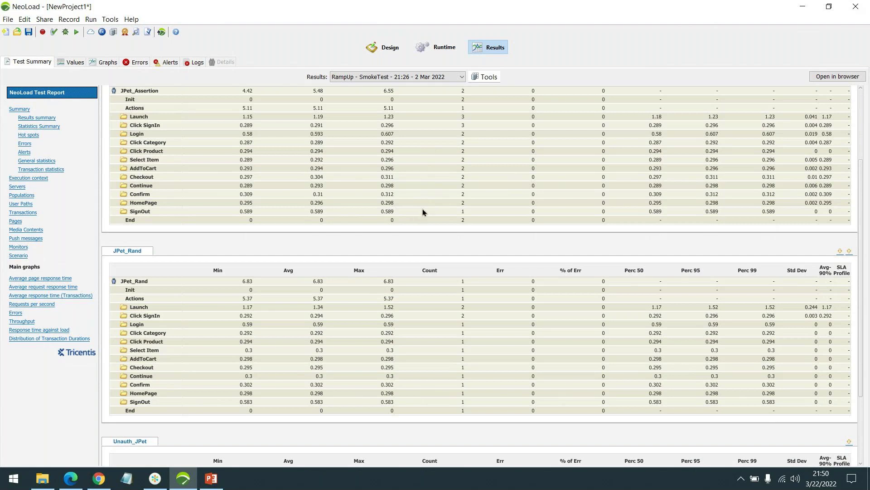
{"action": "scroll", "coordinate": [349, 256], "scroll_direction": "down", "scroll_amount": 3}
{"action": "scroll", "coordinate": [349, 256], "scroll_direction": "down", "scroll_amount": 3}
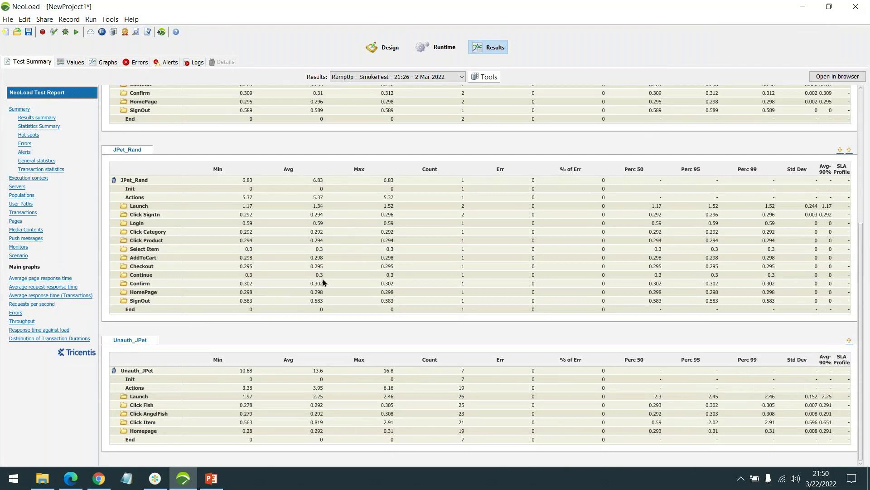
{"action": "scroll", "coordinate": [334, 277], "scroll_direction": "up", "scroll_amount": 6}
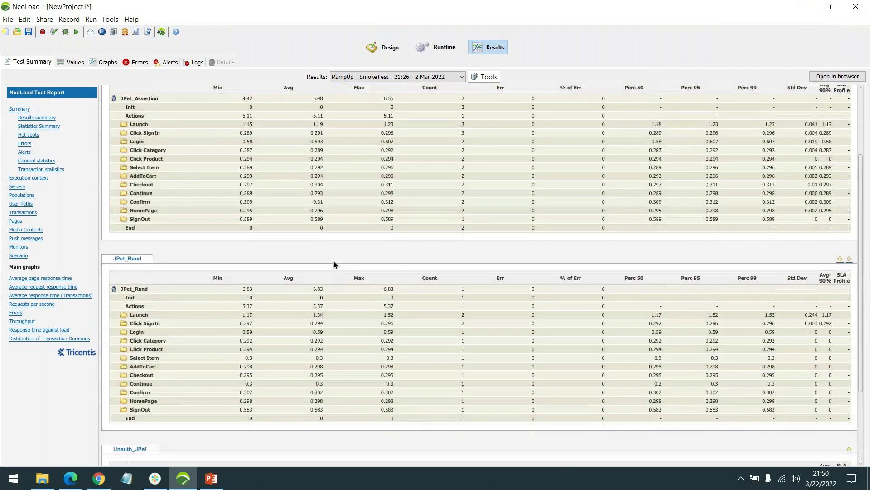
{"action": "scroll", "coordinate": [339, 269], "scroll_direction": "up", "scroll_amount": 4}
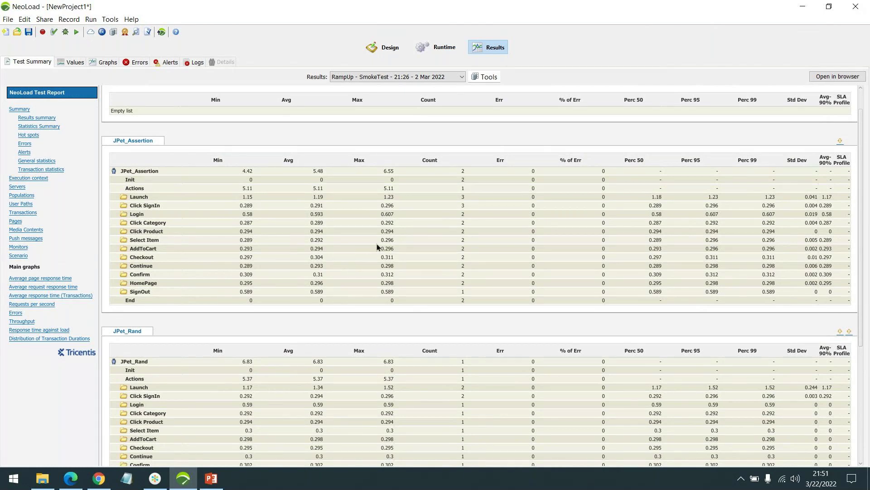
- Show the report generation option for the RampUp result in the Results manager, then close the manager
{"action": "left_click", "coordinate": [485, 81]}
{"action": "left_click", "coordinate": [487, 91]}
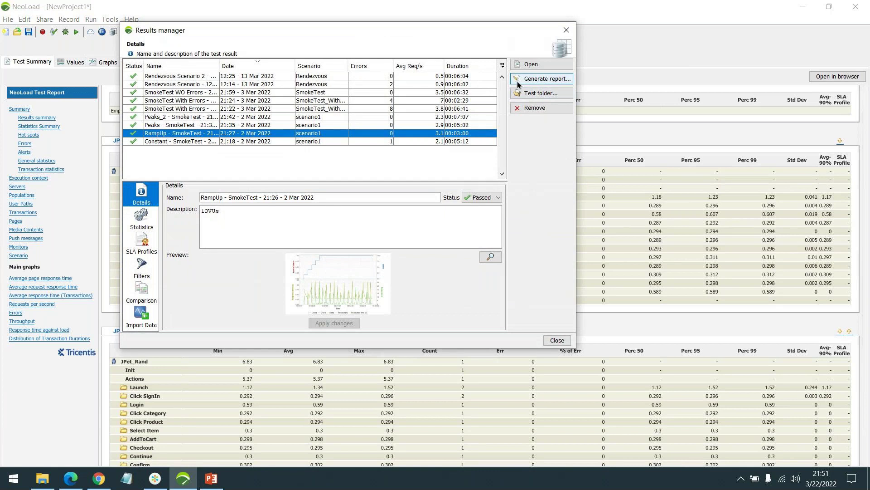
{"action": "left_click", "coordinate": [557, 341]}
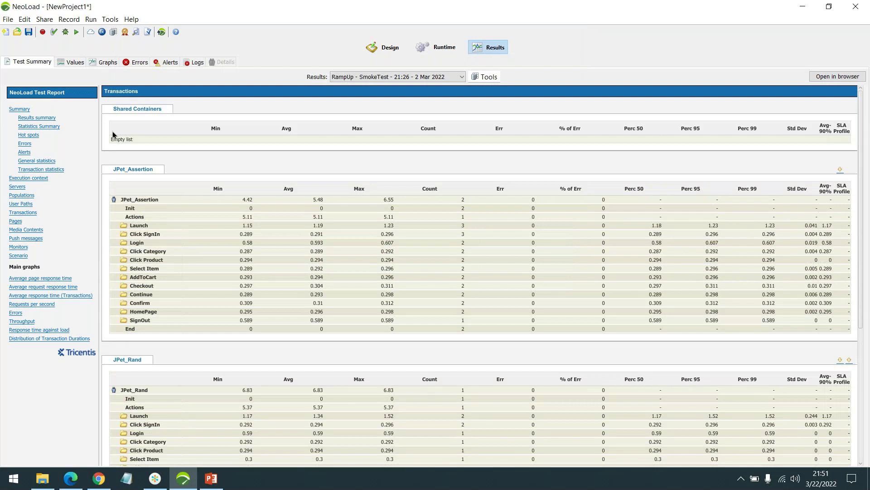
- Return to the RampUp report's Summary section and review its results summary and statistics
{"action": "left_click", "coordinate": [18, 109]}
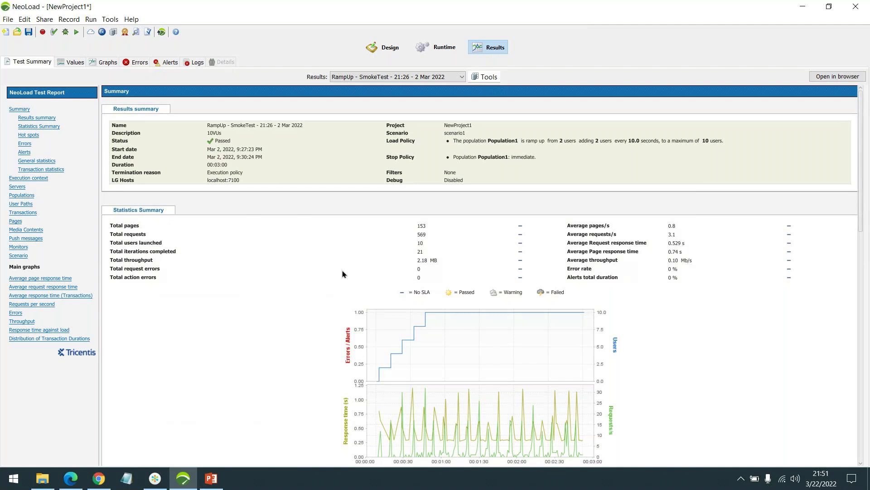
{"action": "scroll", "coordinate": [342, 273], "scroll_direction": "down", "scroll_amount": 1}
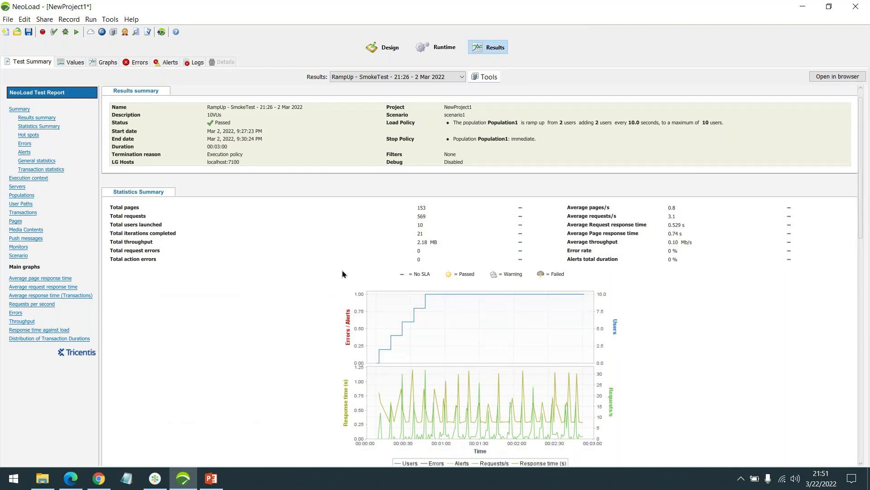
{"action": "scroll", "coordinate": [342, 274], "scroll_direction": "up", "scroll_amount": 1}
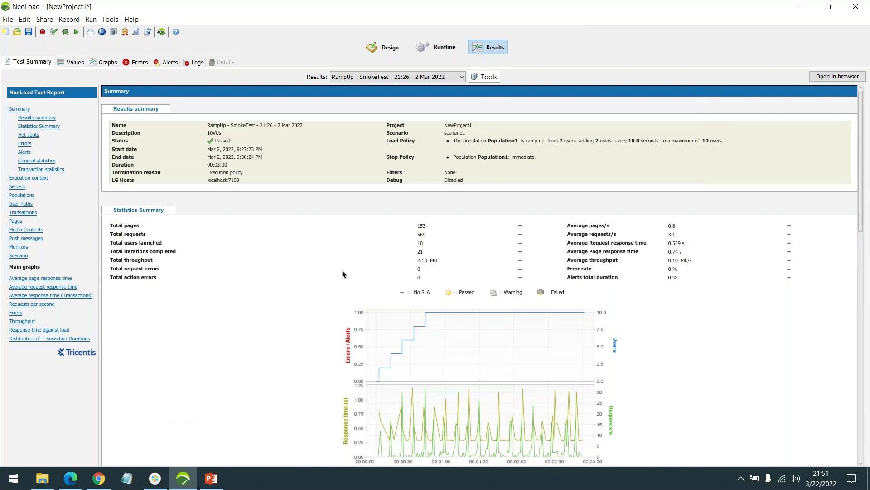